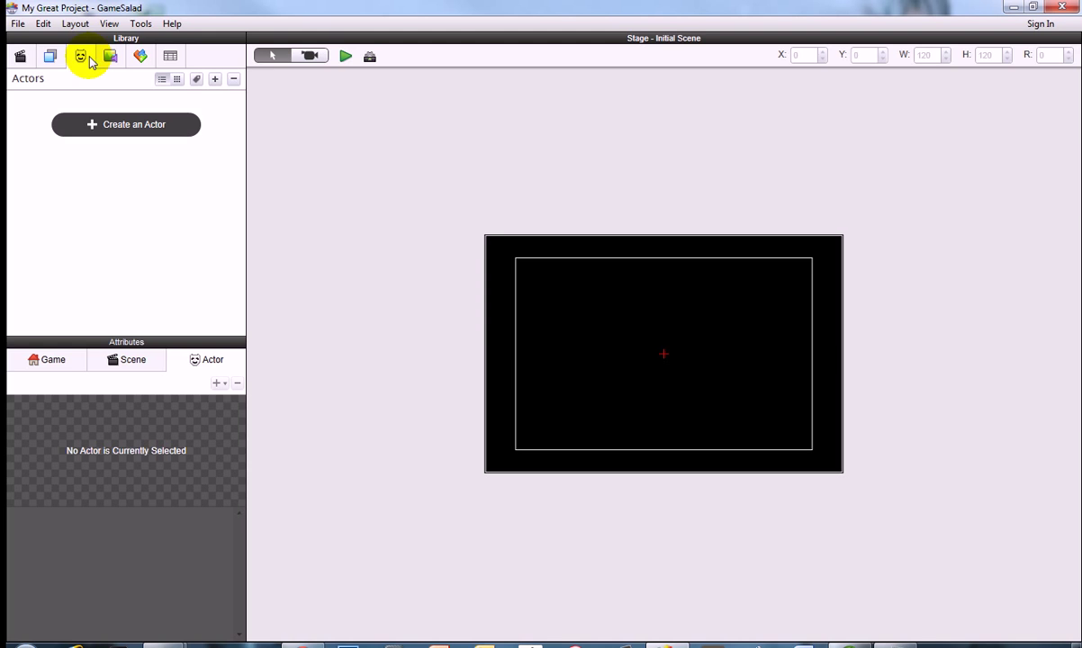
Step: Create six new actors in the project's actor library
{"action": "left_click", "coordinate": [215, 79]}
{"action": "left_click", "coordinate": [216, 79]}
{"action": "left_click", "coordinate": [215, 80]}
{"action": "left_click", "coordinate": [216, 79]}
{"action": "left_click", "coordinate": [215, 79]}
{"action": "left_click", "coordinate": [215, 79]}
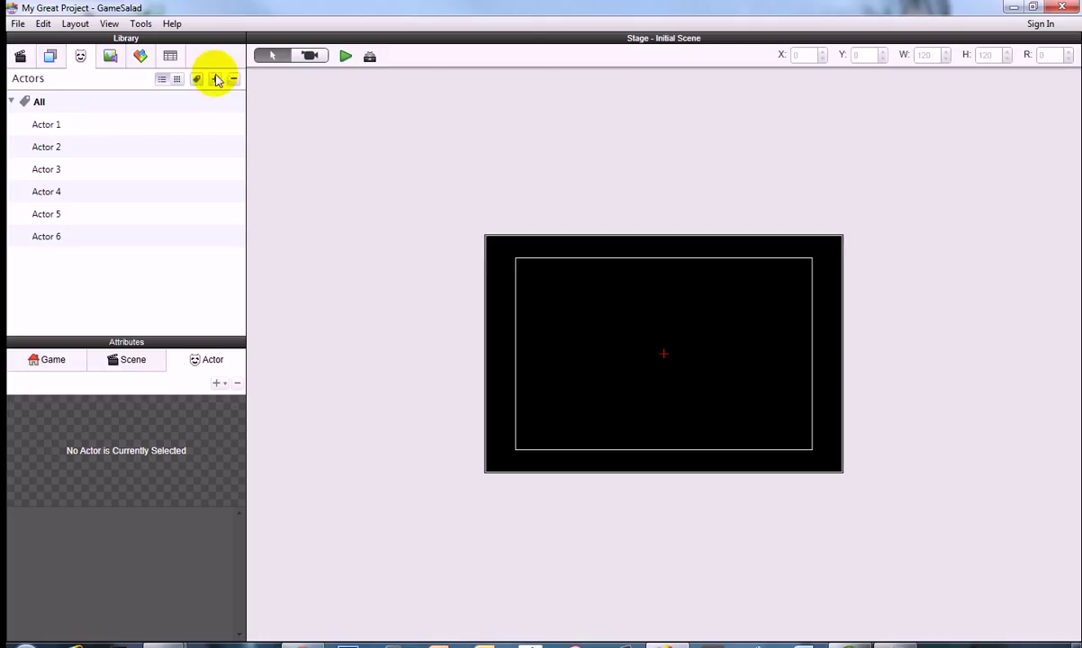
Step: Rename the first actor Player Ship and the second actor Player Bullet
{"action": "left_click", "coordinate": [53, 124]}
{"action": "left_click", "coordinate": [76, 132]}
{"action": "type", "text": "Player S"}
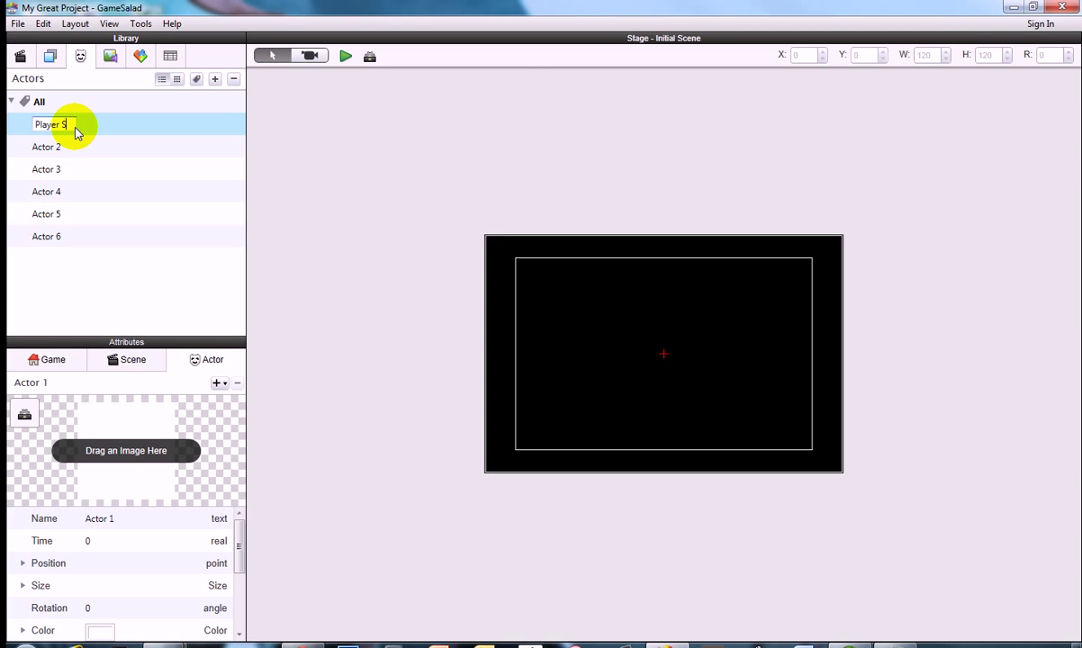
{"action": "type", "text": "hip"}
{"action": "key", "text": "Return"}
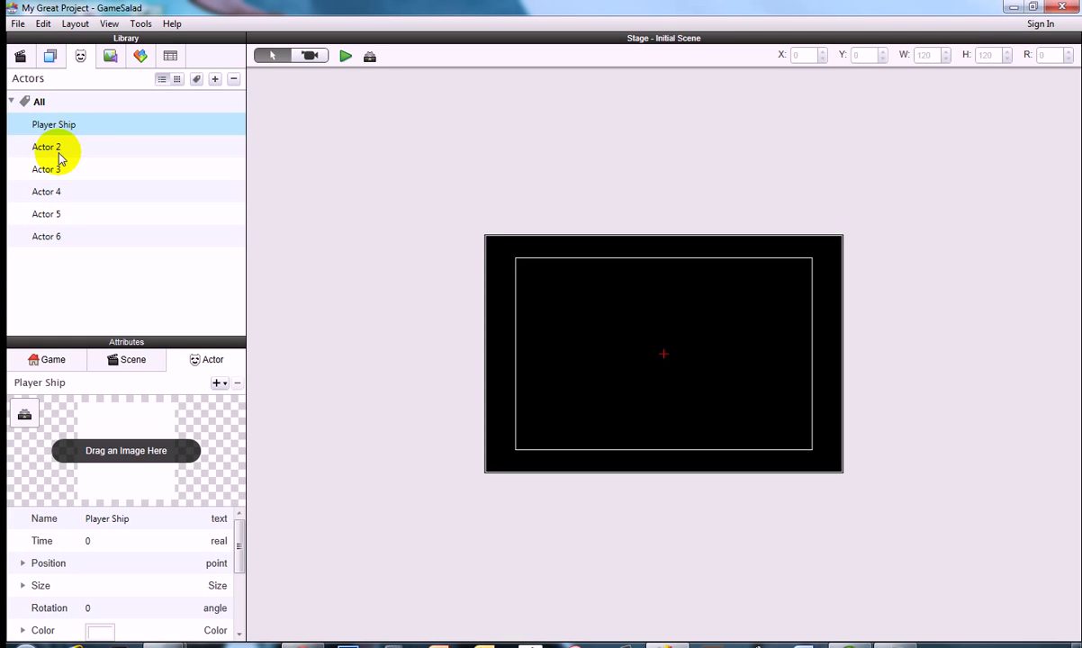
{"action": "double_click", "coordinate": [53, 151]}
{"action": "type", "text": "Player Bullet"}
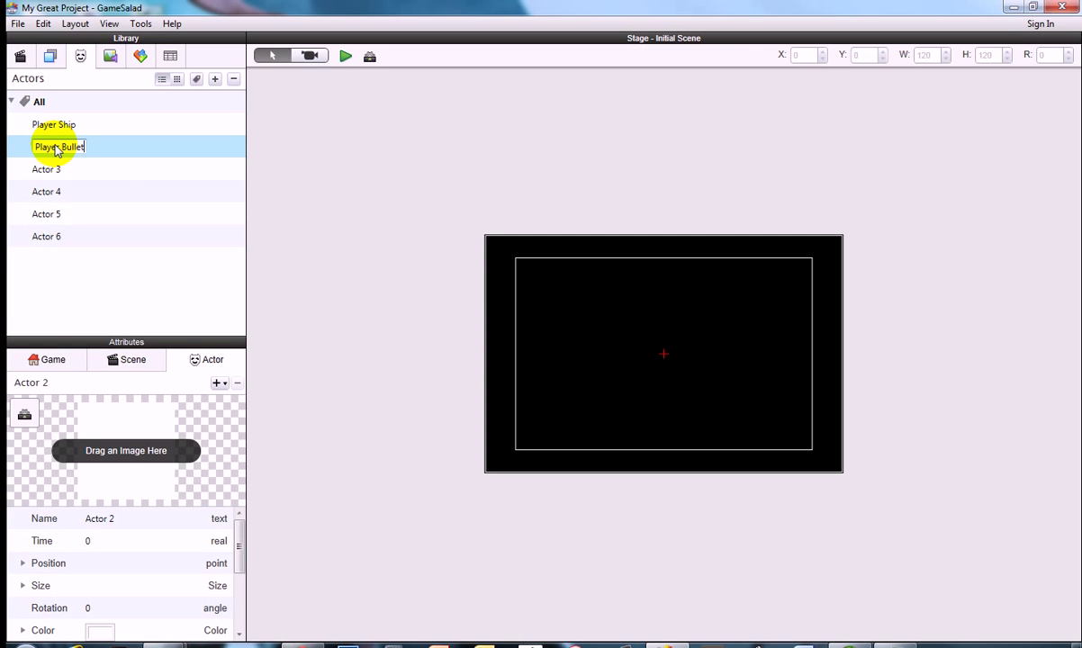
{"action": "key", "text": "Return"}
Step: Rename the third actor Enemy Ship and the fourth actor Enemy Spawner
{"action": "double_click", "coordinate": [50, 171]}
{"action": "type", "text": "enemy Ship"}
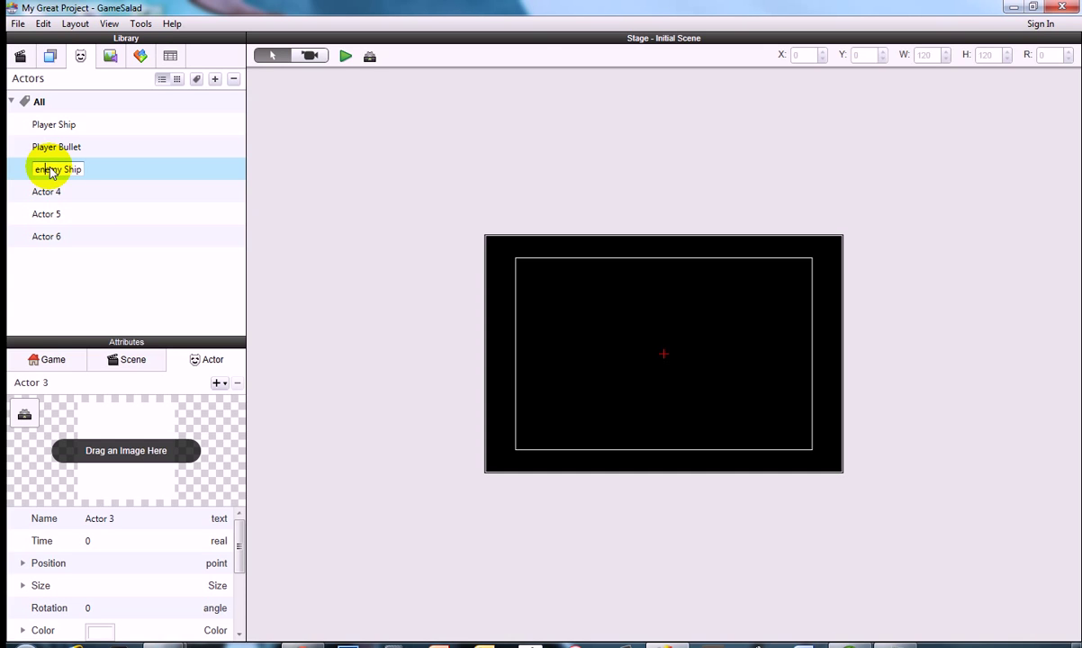
{"action": "key", "text": "BackSpace"}
{"action": "type", "text": "E"}
{"action": "key", "text": "Return"}
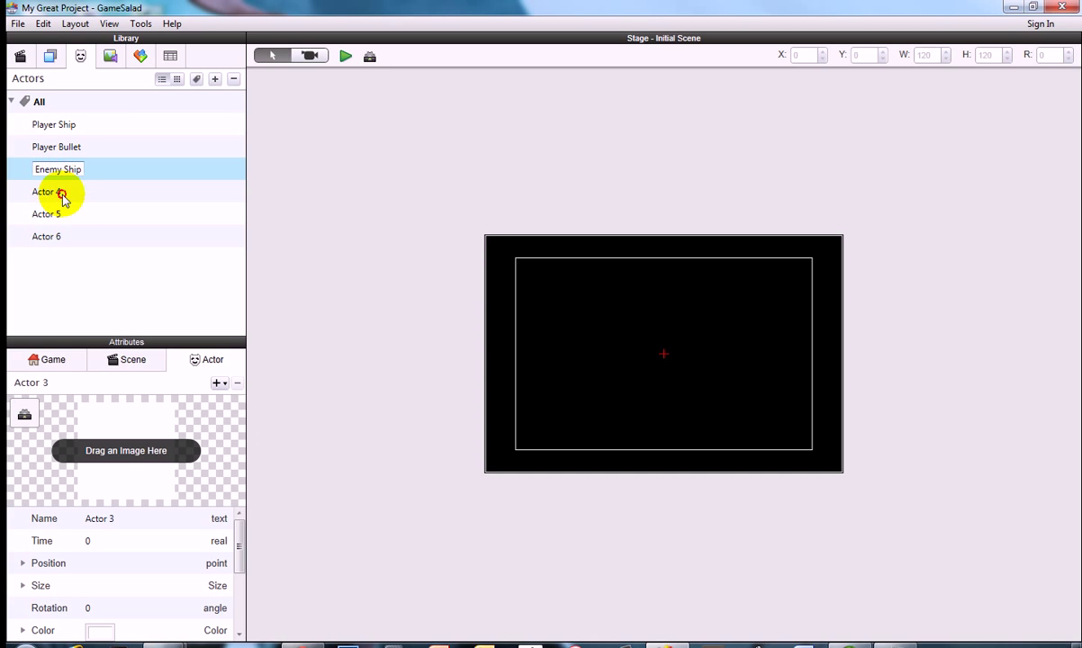
{"action": "double_click", "coordinate": [72, 193]}
{"action": "type", "text": "E"}
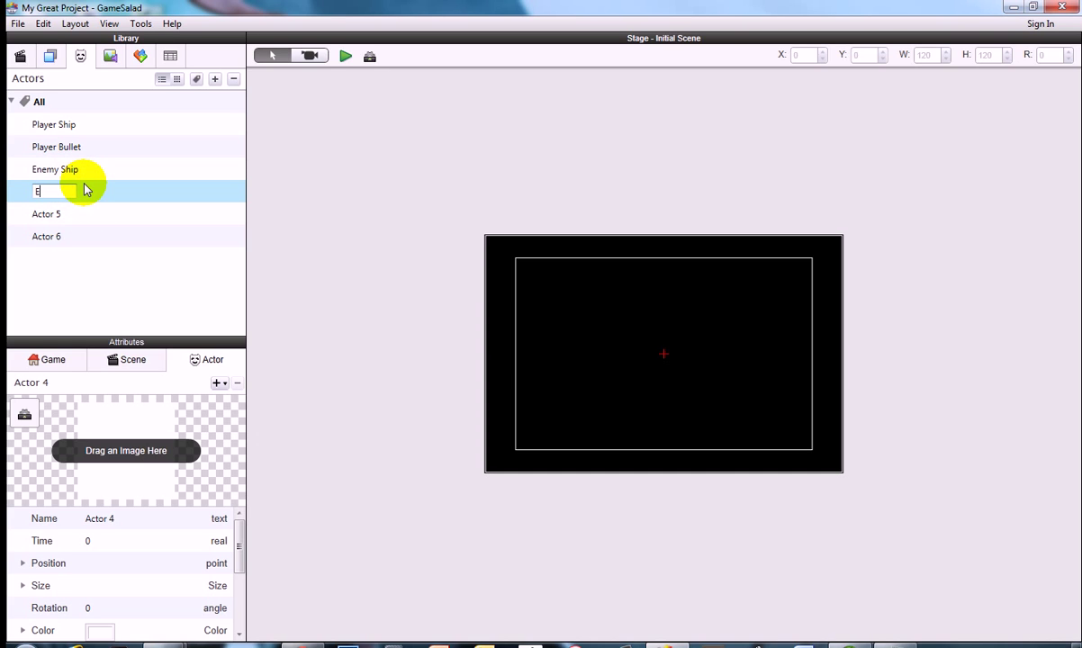
{"action": "type", "text": "nmemy Spawner"}
Step: Rename the fifth actor Score Display and the sixth actor Background
{"action": "double_click", "coordinate": [64, 216]}
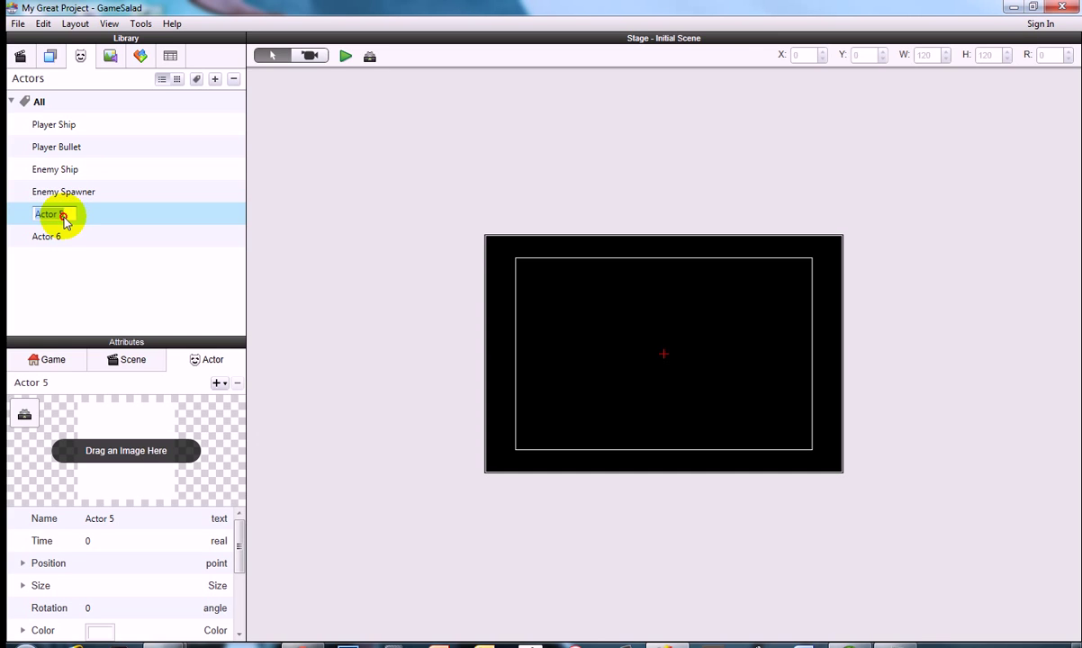
{"action": "type", "text": "Score Displat"}
{"action": "left_click", "coordinate": [45, 236]}
{"action": "left_click", "coordinate": [48, 239]}
{"action": "type", "text": "background"}
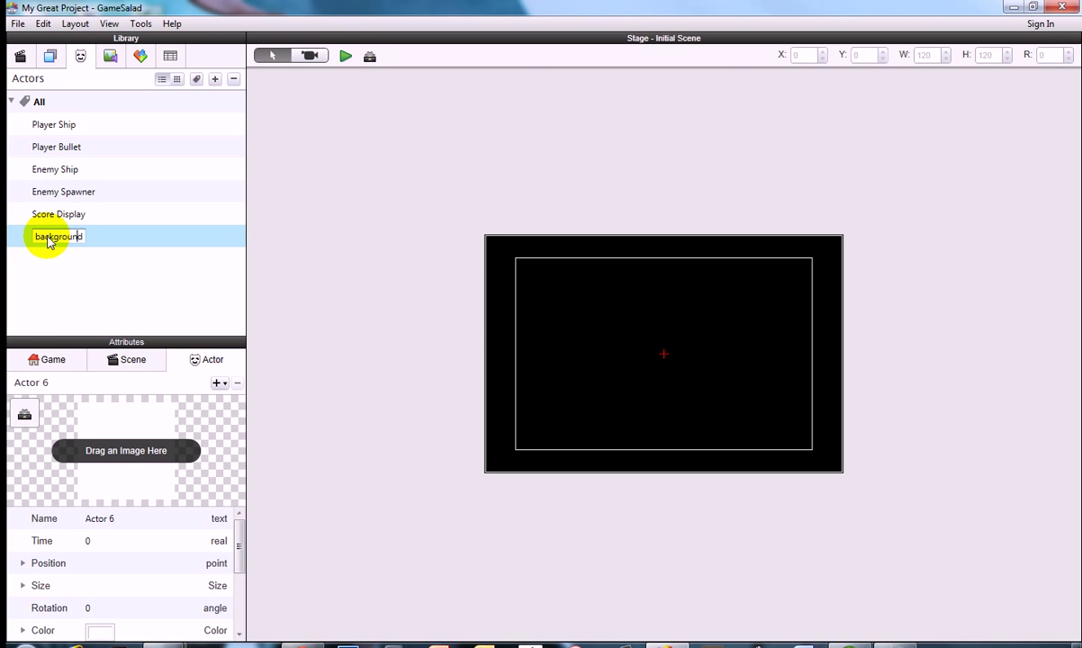
{"action": "key", "text": "BackSpace"}
{"action": "type", "text": "B"}
{"action": "key", "text": "Return"}
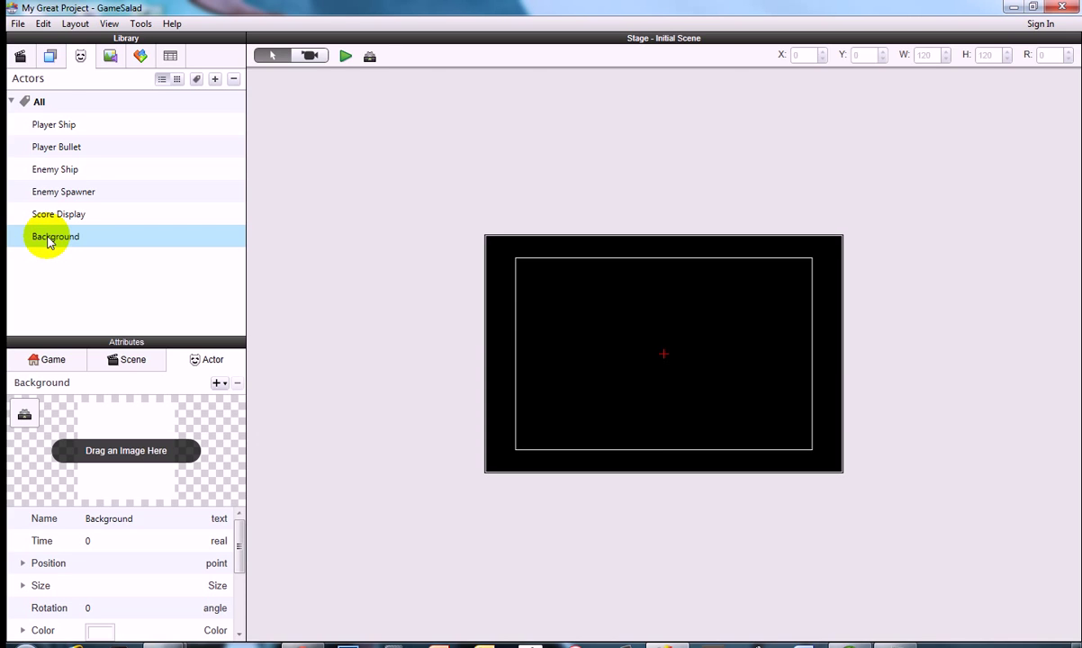
Step: Set the Player Ship actor's size to a width of 76 and a height of 67
{"action": "left_click", "coordinate": [75, 128]}
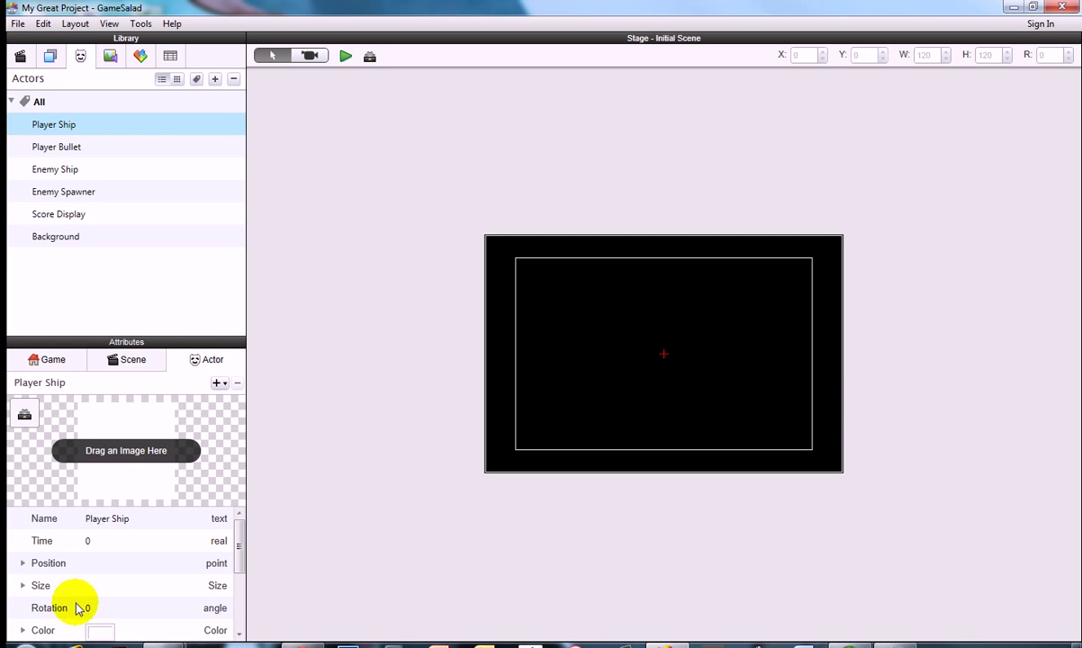
{"action": "left_click", "coordinate": [25, 585]}
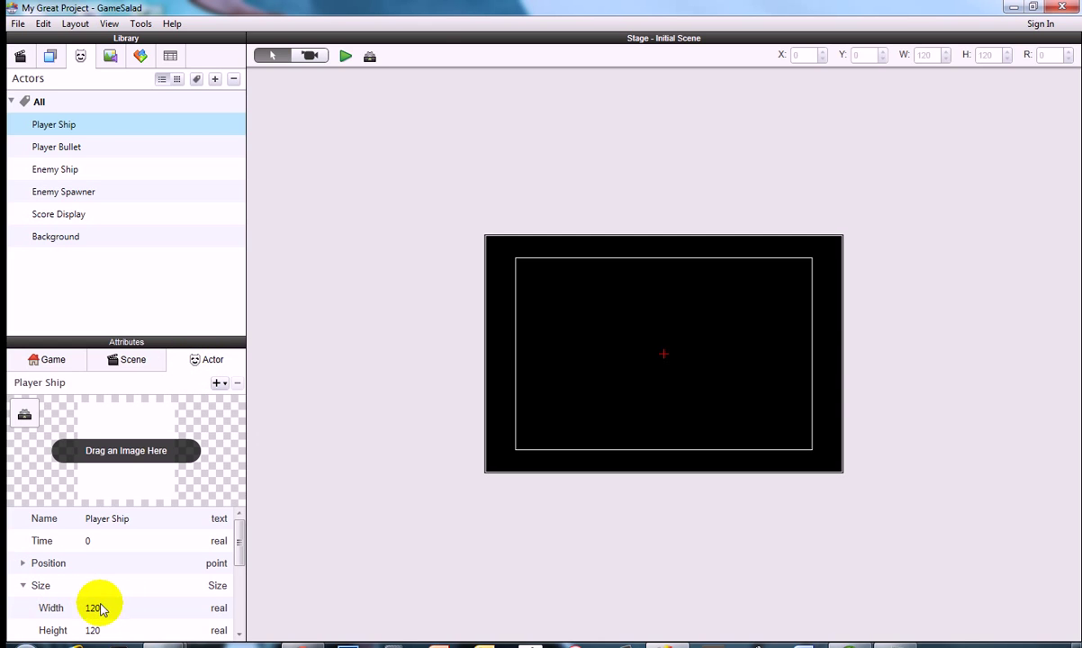
{"action": "double_click", "coordinate": [93, 608]}
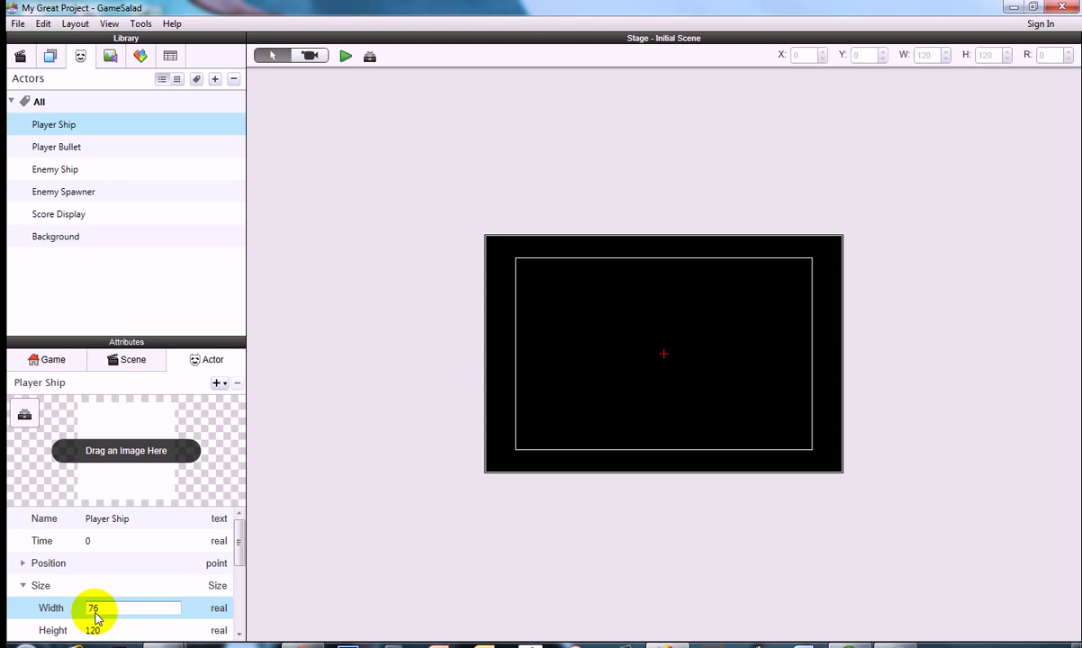
{"action": "double_click", "coordinate": [101, 630]}
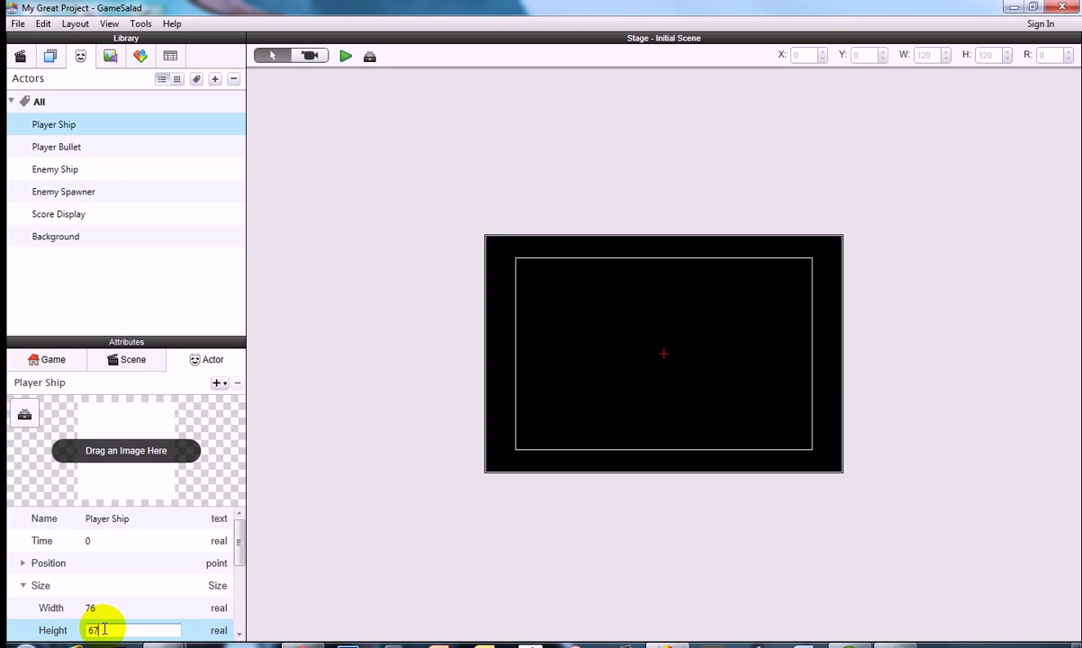
{"action": "type", "text": "67"}
{"action": "key", "text": "Return"}
Step: Place a Player Ship in the scene near its left edge, at about X 44, Y 162
{"action": "left_click_drag", "start_coordinate": [43, 127], "coordinate": [507, 353]}
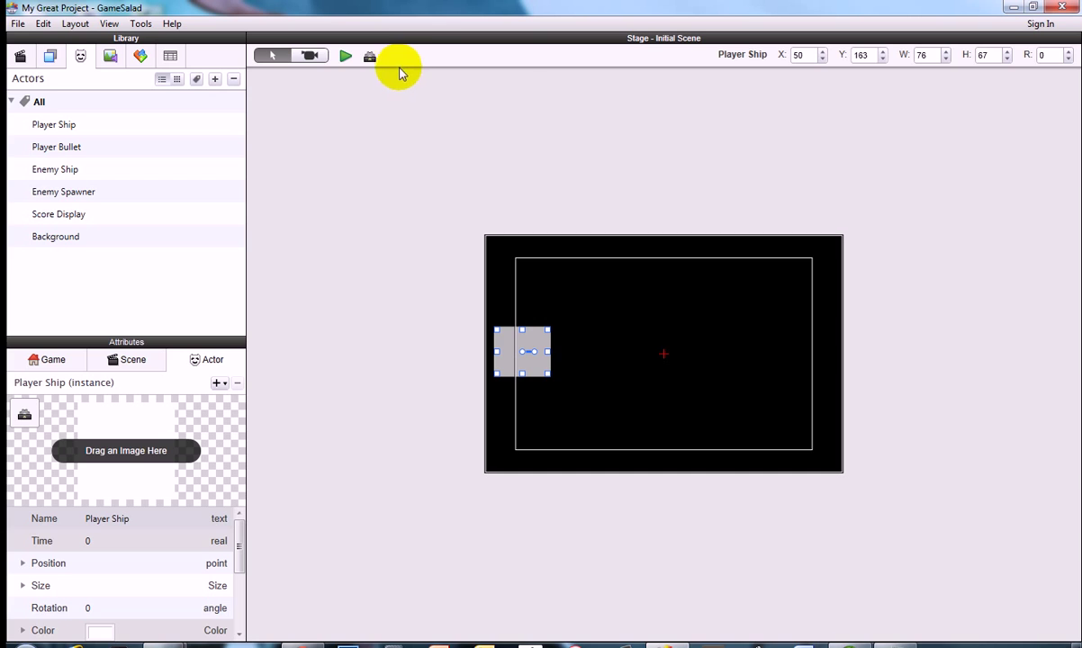
{"action": "left_click_drag", "start_coordinate": [510, 349], "coordinate": [504, 349]}
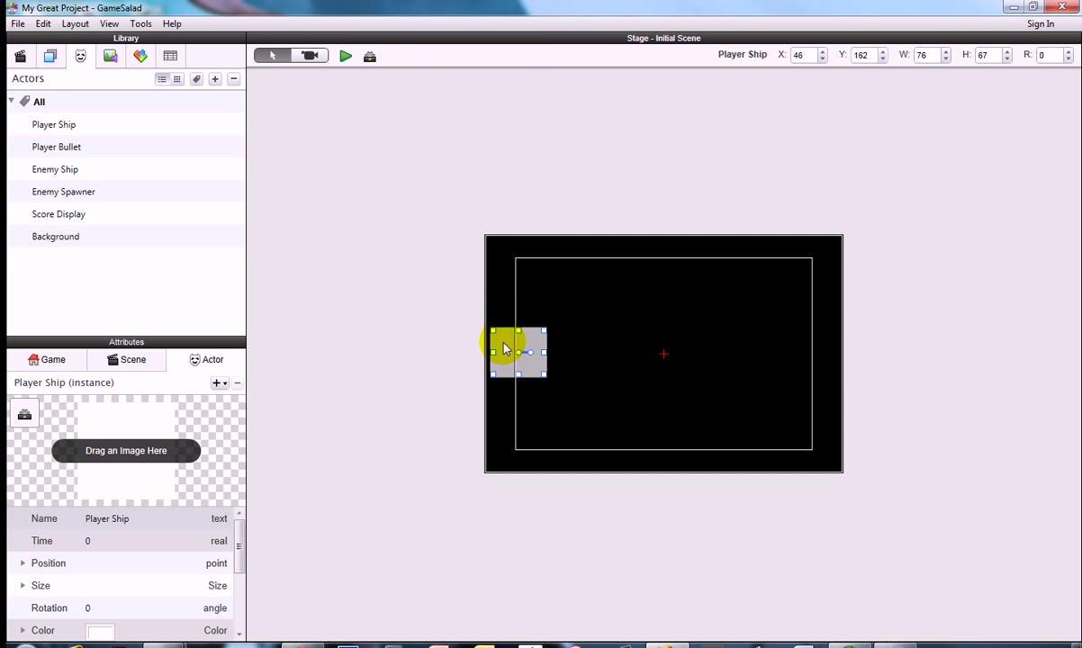
Step: Add a rule to the Player Ship prototype with the condition that the up key is down
{"action": "left_click", "coordinate": [369, 58]}
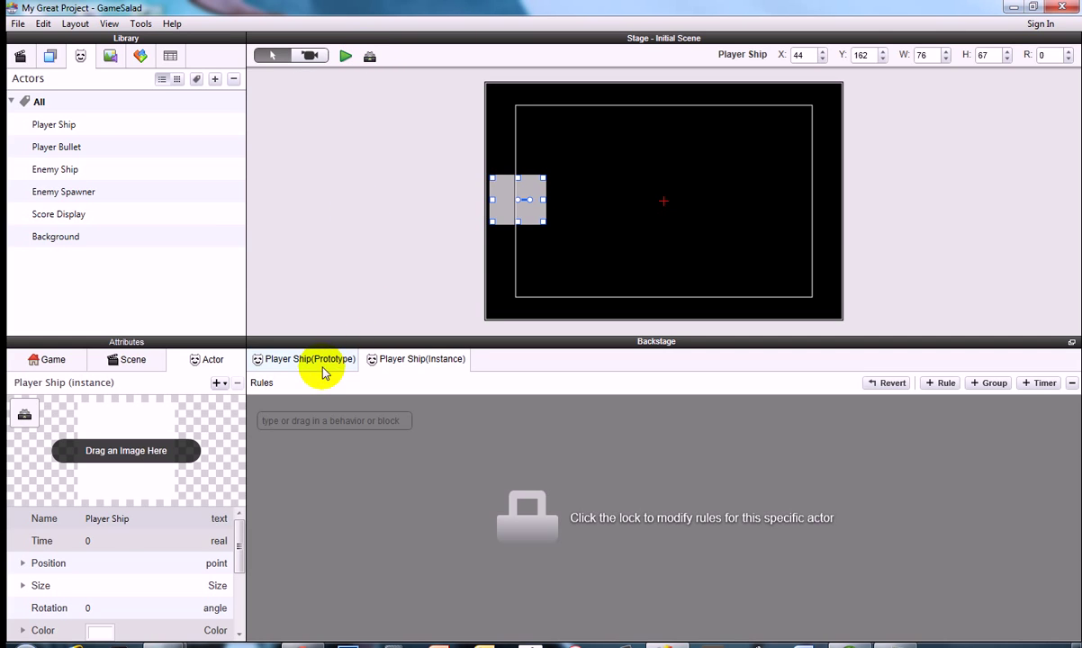
{"action": "left_click", "coordinate": [86, 132]}
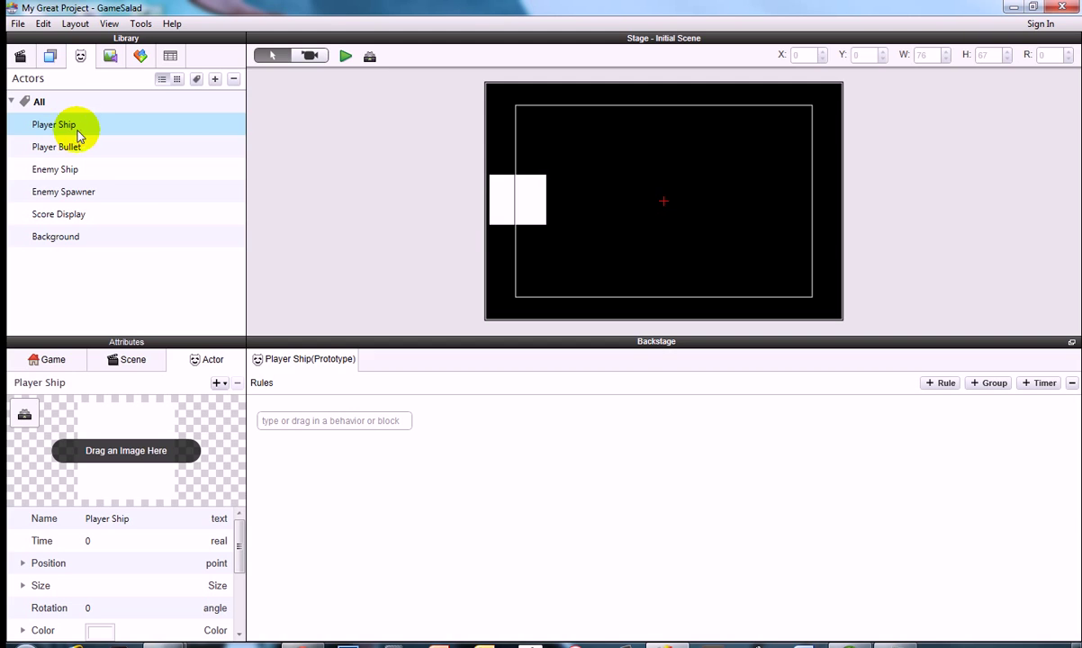
{"action": "left_click", "coordinate": [324, 419]}
{"action": "type", "text": "rule"}
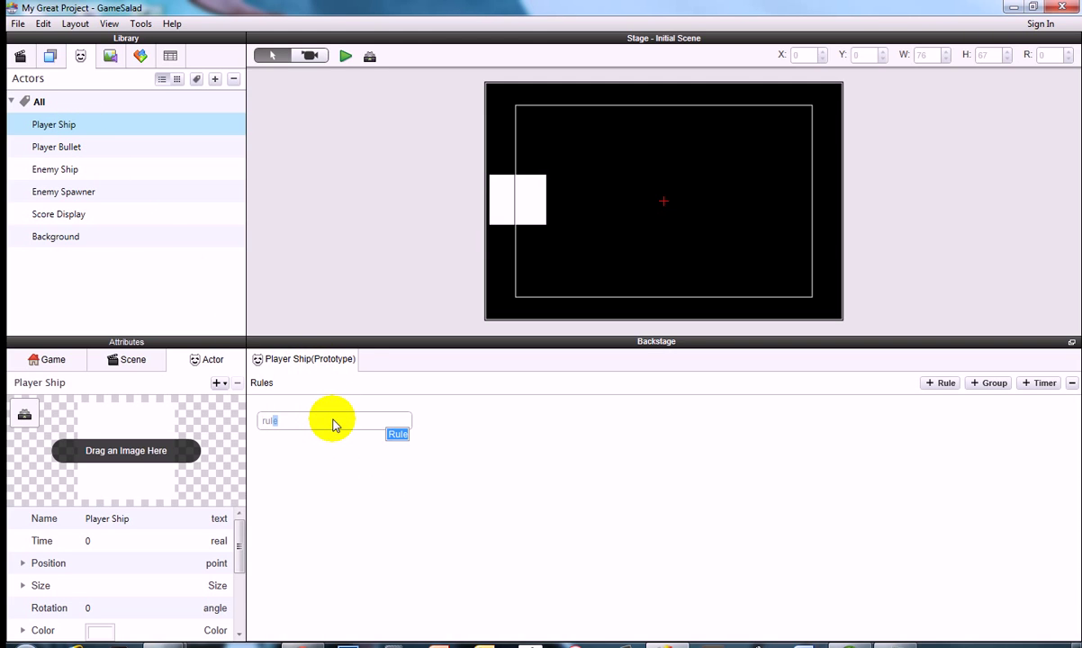
{"action": "key", "text": "BackSpace"}
{"action": "key", "text": "BackSpace"}
{"action": "key", "text": "BackSpace"}
{"action": "type", "text": "rul"}
{"action": "key", "text": "Return"}
{"action": "left_click", "coordinate": [330, 489]}
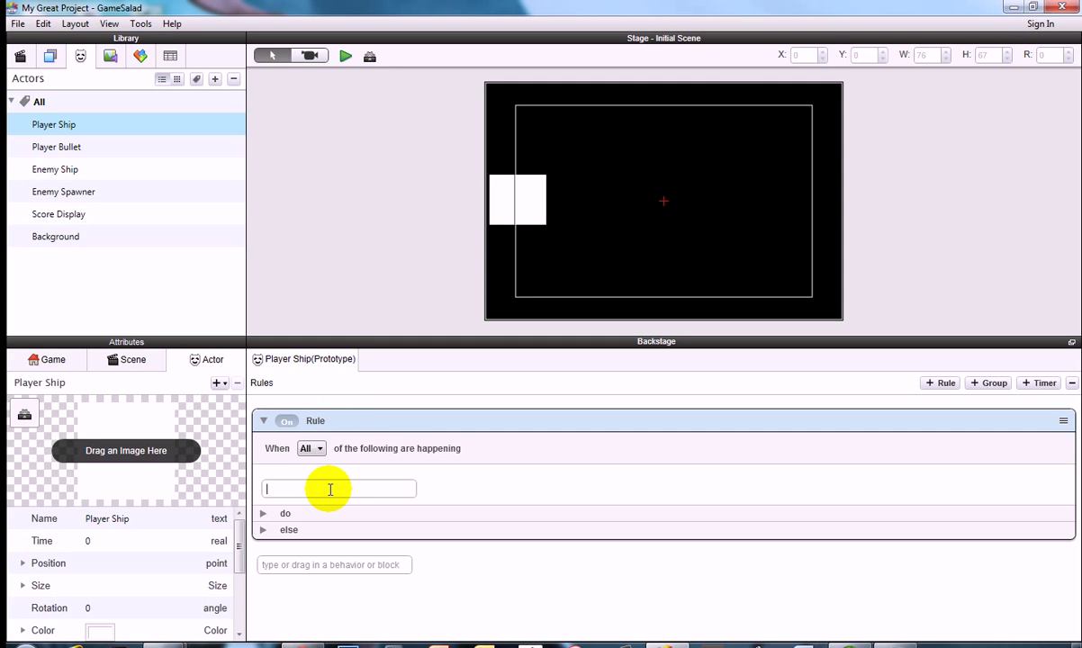
{"action": "type", "text": "ke"}
{"action": "key", "text": "Return"}
{"action": "left_click", "coordinate": [378, 481]}
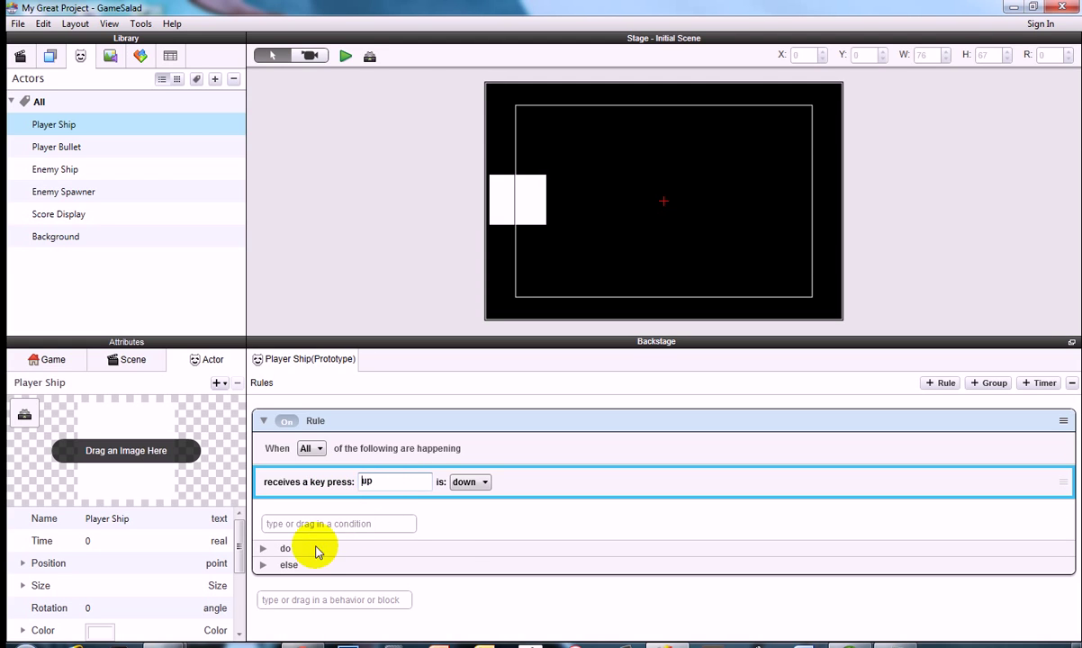
Step: Add a Move behavior to the rule's do section, with direction 90 relative to the scene
{"action": "left_click", "coordinate": [264, 547]}
{"action": "scroll", "coordinate": [314, 562], "scroll_direction": "down", "scroll_amount": 1}
{"action": "left_click", "coordinate": [329, 560]}
{"action": "type", "text": "move"}
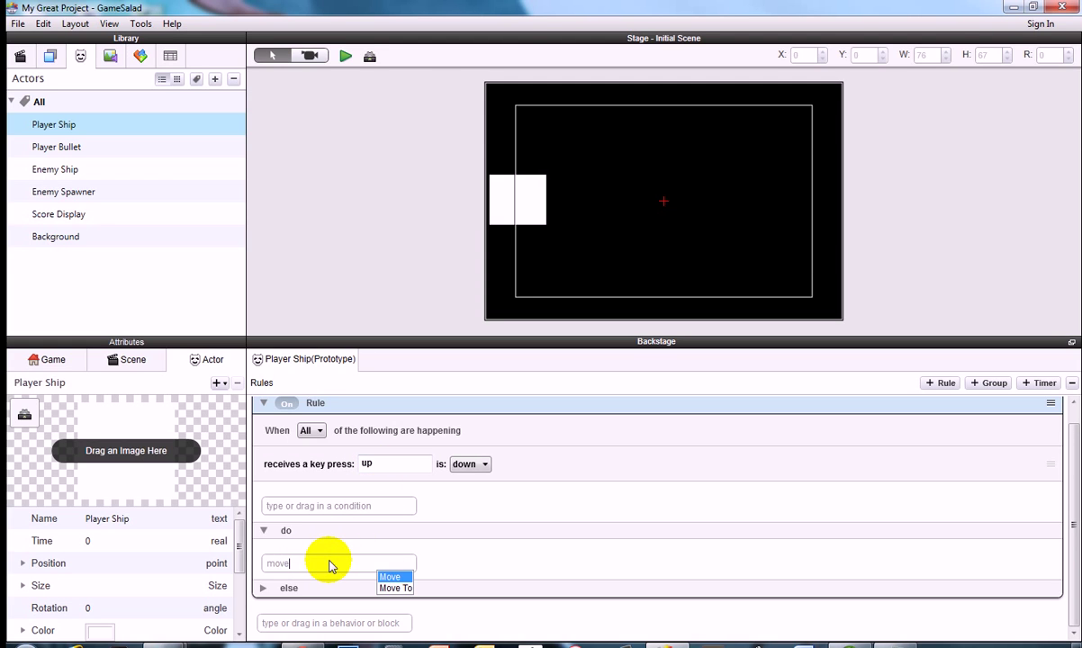
{"action": "key", "text": "Return"}
{"action": "scroll", "coordinate": [369, 512], "scroll_direction": "down", "scroll_amount": 3}
{"action": "left_click", "coordinate": [334, 522]}
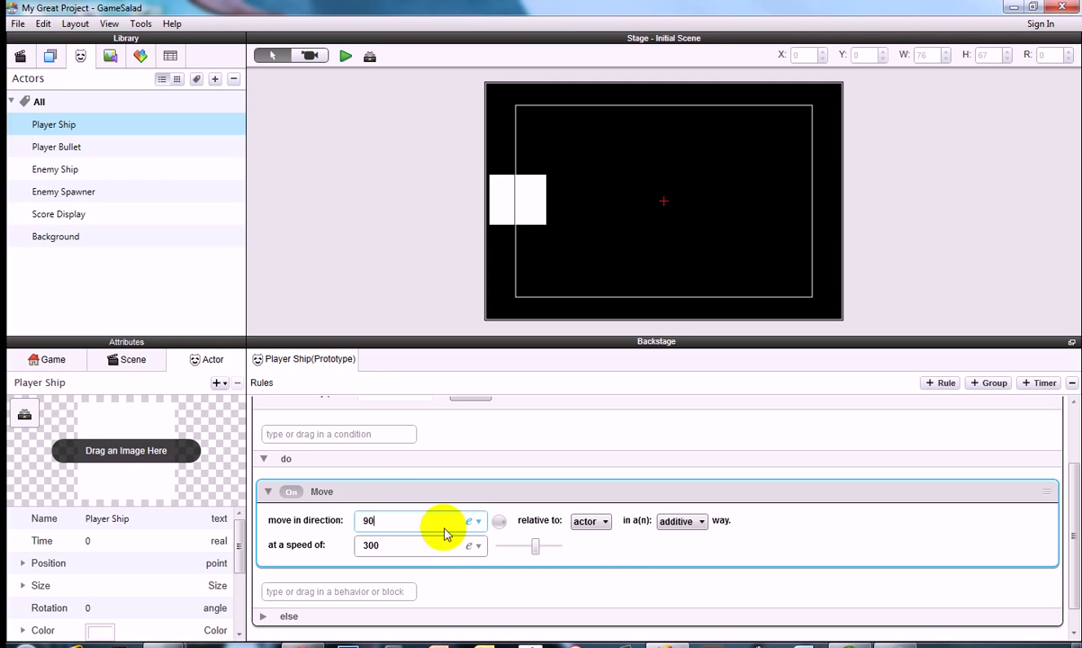
{"action": "left_click", "coordinate": [590, 522]}
{"action": "left_click", "coordinate": [588, 548]}
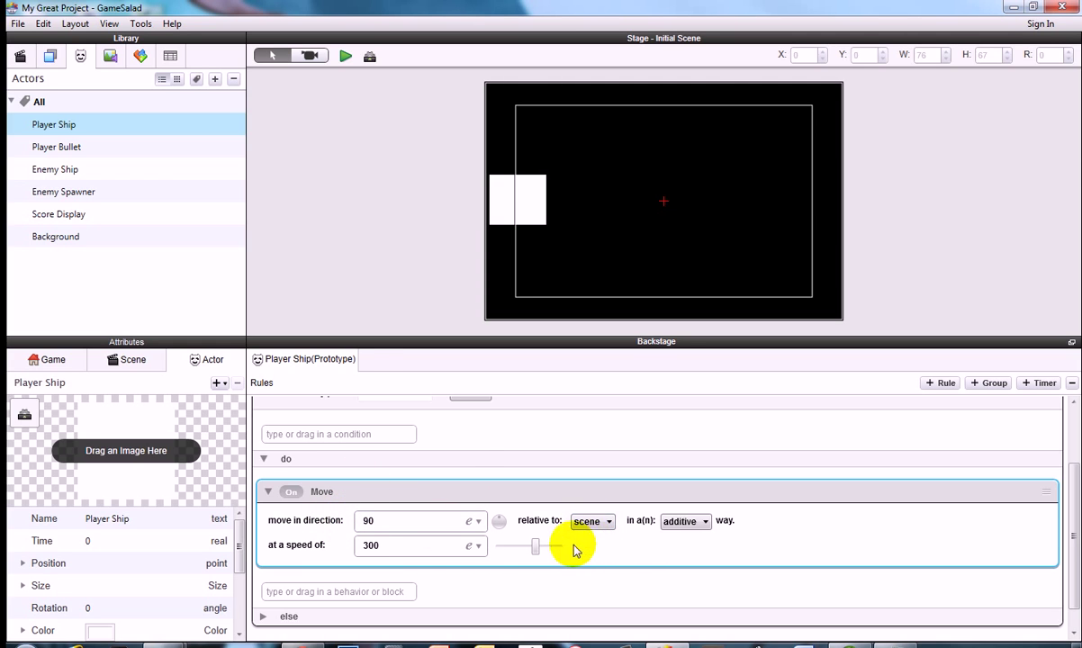
Step: Name the up-key rule Move Up and collapse it
{"action": "scroll", "coordinate": [397, 459], "scroll_direction": "up", "scroll_amount": 3}
{"action": "double_click", "coordinate": [329, 421]}
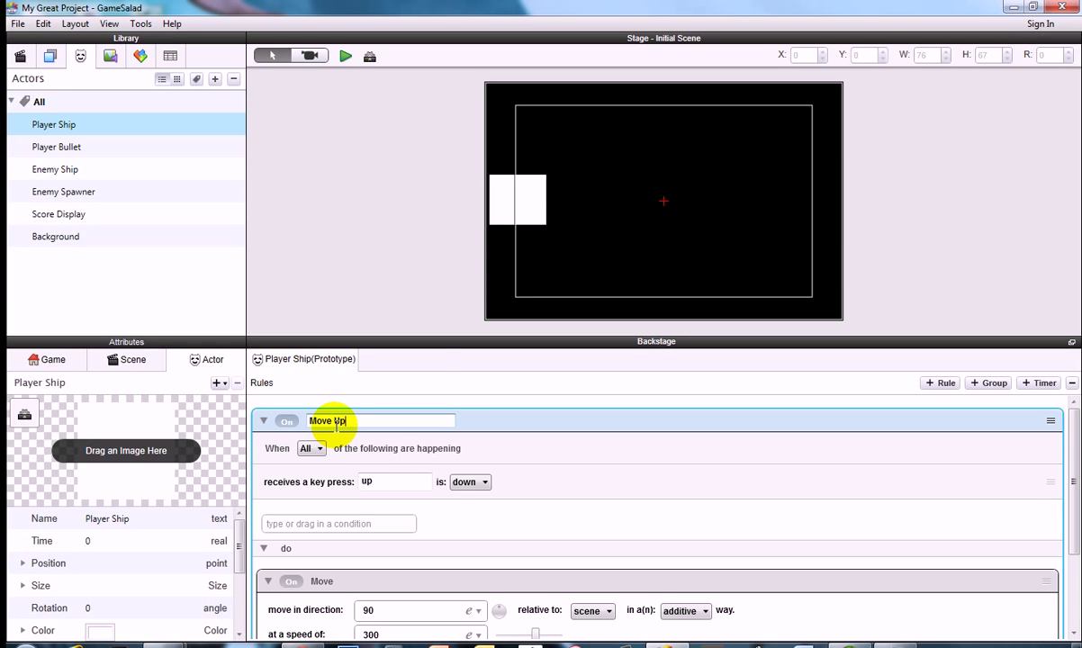
{"action": "type", "text": "Move Up"}
{"action": "key", "text": "Return"}
{"action": "left_click", "coordinate": [263, 421]}
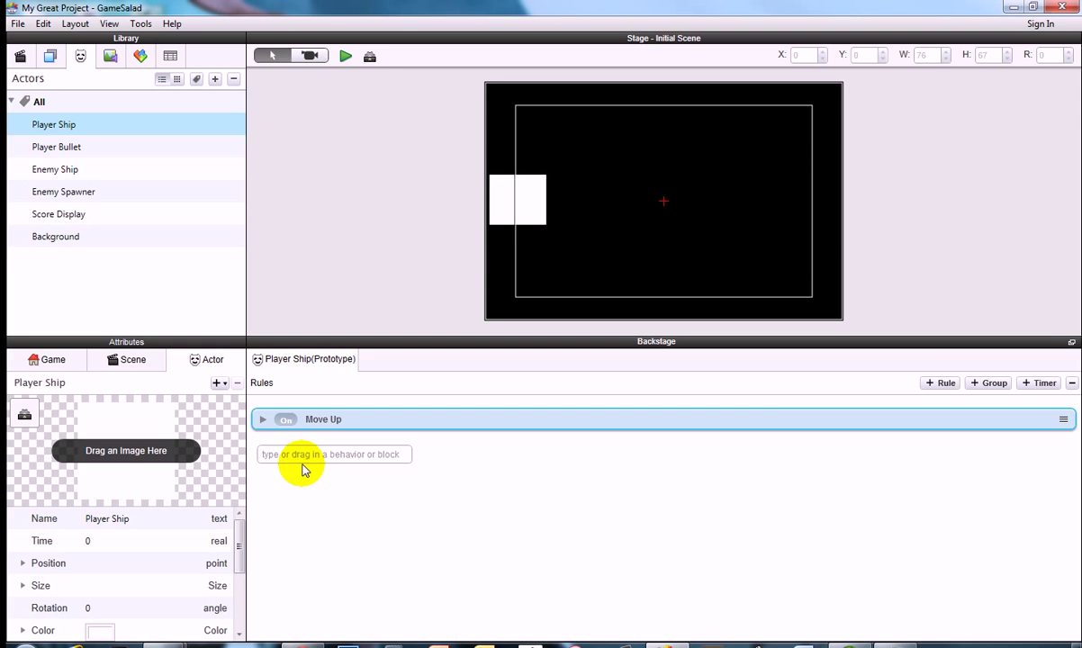
Step: Add a second rule to Player Ship with the condition that the down key is down
{"action": "left_click", "coordinate": [317, 454]}
{"action": "type", "text": "rule"}
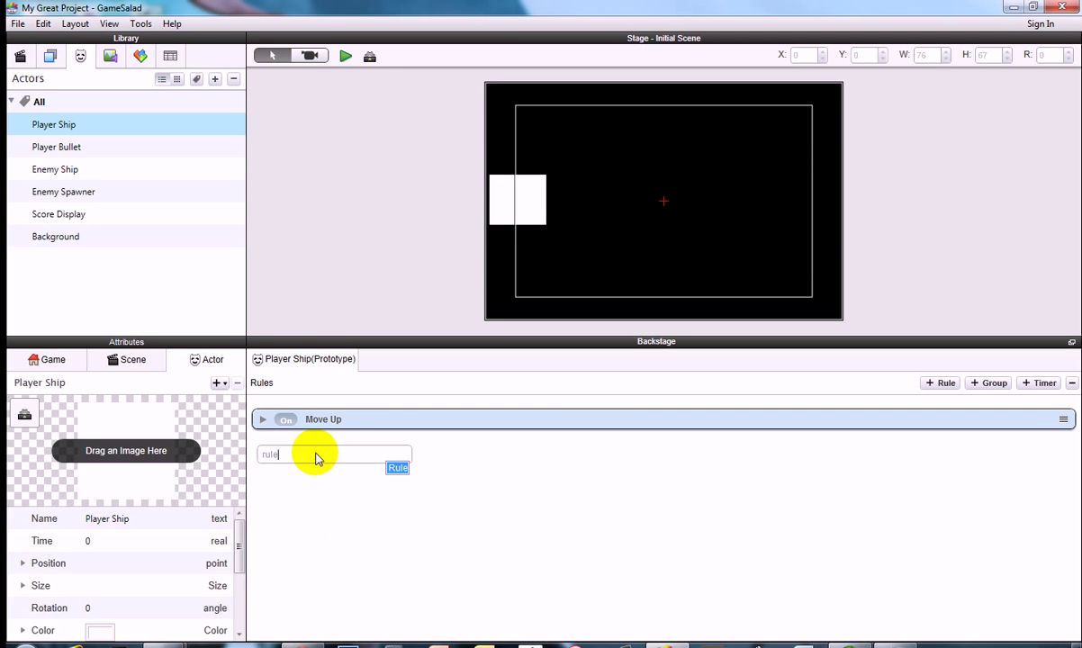
{"action": "key", "text": "Return"}
{"action": "left_click", "coordinate": [345, 522]}
{"action": "type", "text": "ke"}
{"action": "key", "text": "Return"}
{"action": "left_click", "coordinate": [375, 516]}
Step: Add a Move behavior to the second rule's do section, with direction 270 relative to the scene
{"action": "left_click", "coordinate": [265, 581]}
{"action": "left_click", "coordinate": [297, 560]}
{"action": "type", "text": "move"}
{"action": "key", "text": "Return"}
{"action": "left_click", "coordinate": [394, 591]}
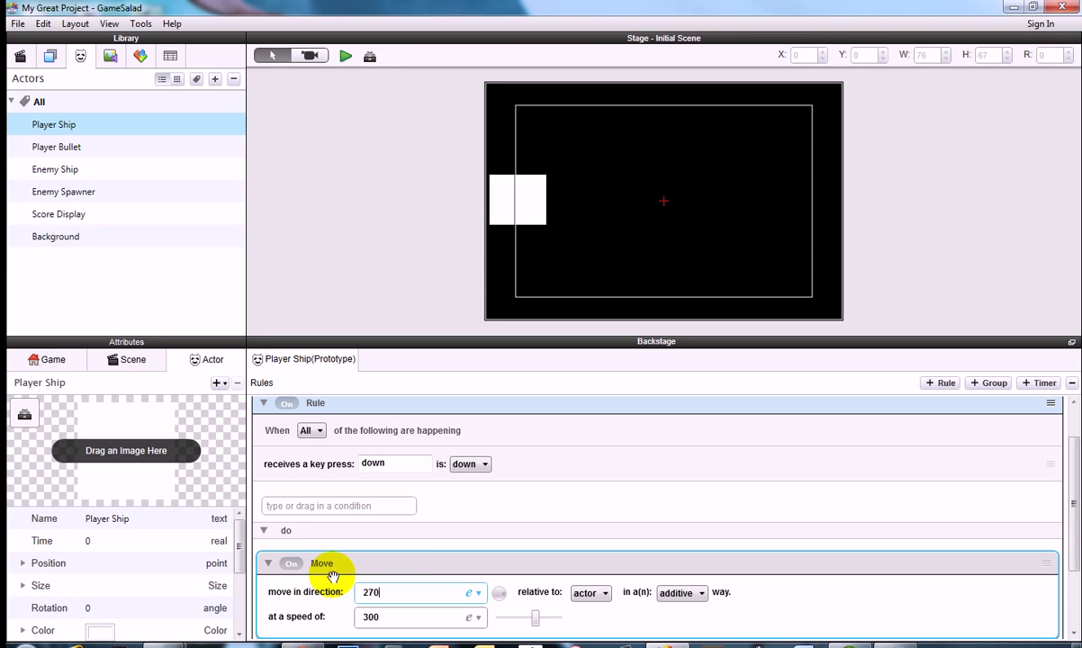
{"action": "left_click", "coordinate": [587, 592]}
{"action": "left_click", "coordinate": [590, 618]}
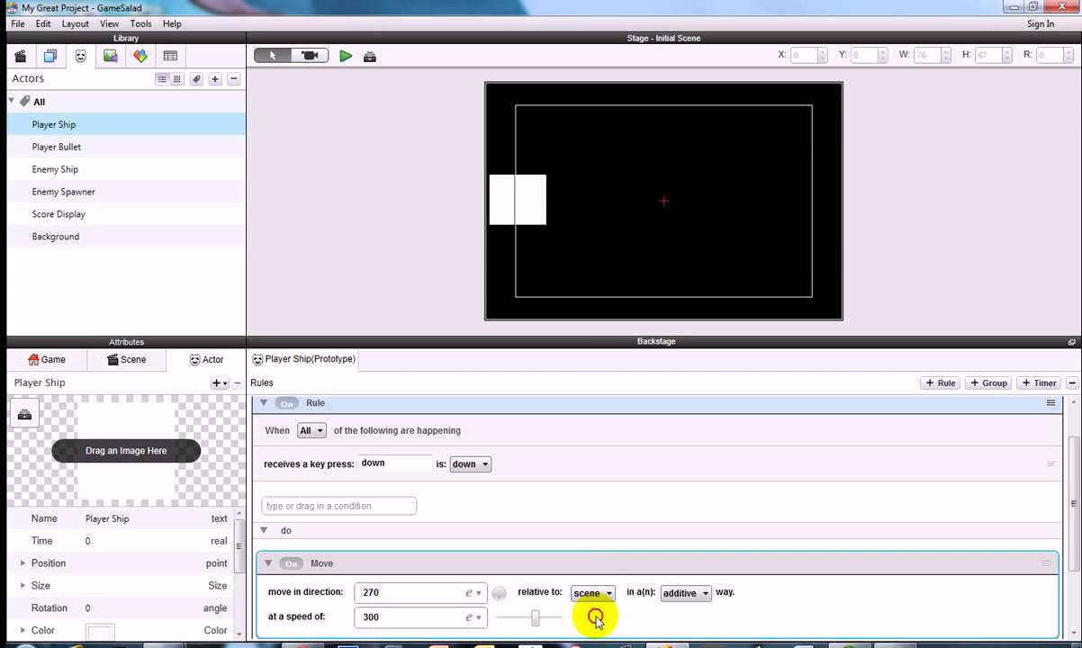
Step: Name the down-key rule Move Down and collapse it
{"action": "scroll", "coordinate": [387, 431], "scroll_direction": "up", "scroll_amount": 1}
{"action": "double_click", "coordinate": [322, 455]}
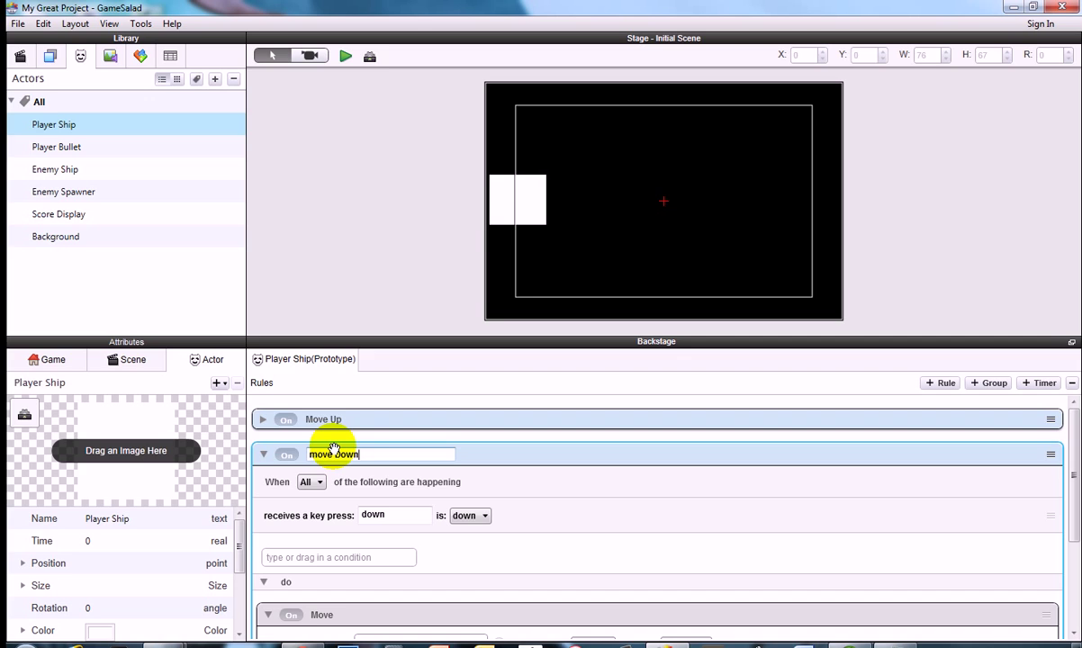
{"action": "type", "text": "Move Down"}
{"action": "key", "text": "Return"}
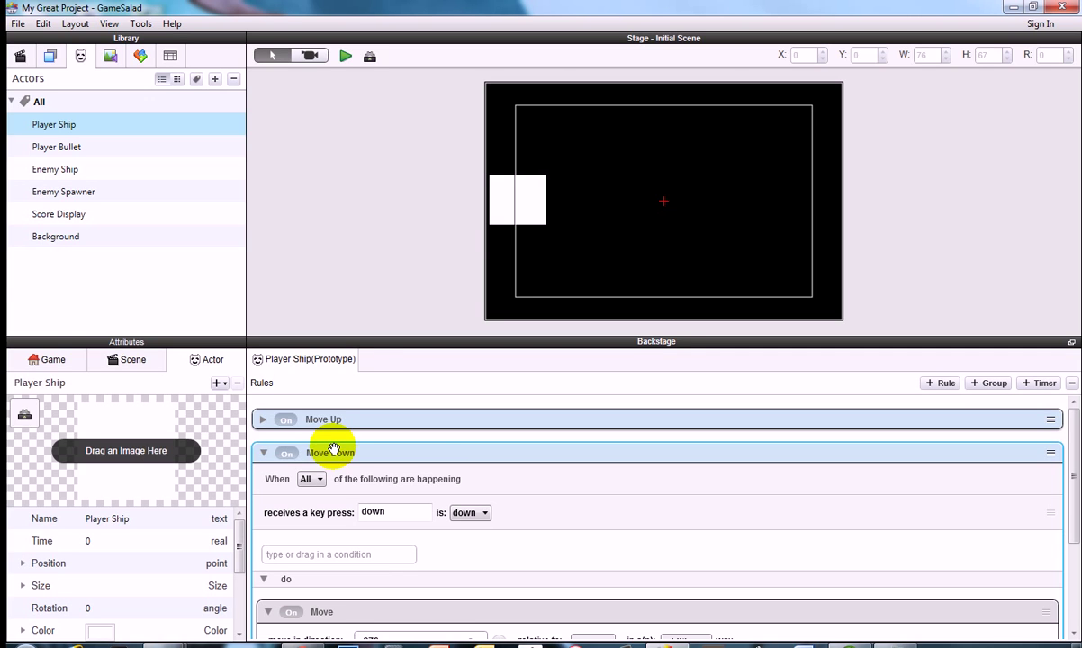
{"action": "left_click", "coordinate": [262, 453]}
Step: Preview the scene to test the Player Ship's movement, and return to the editor
{"action": "left_click", "coordinate": [345, 56]}
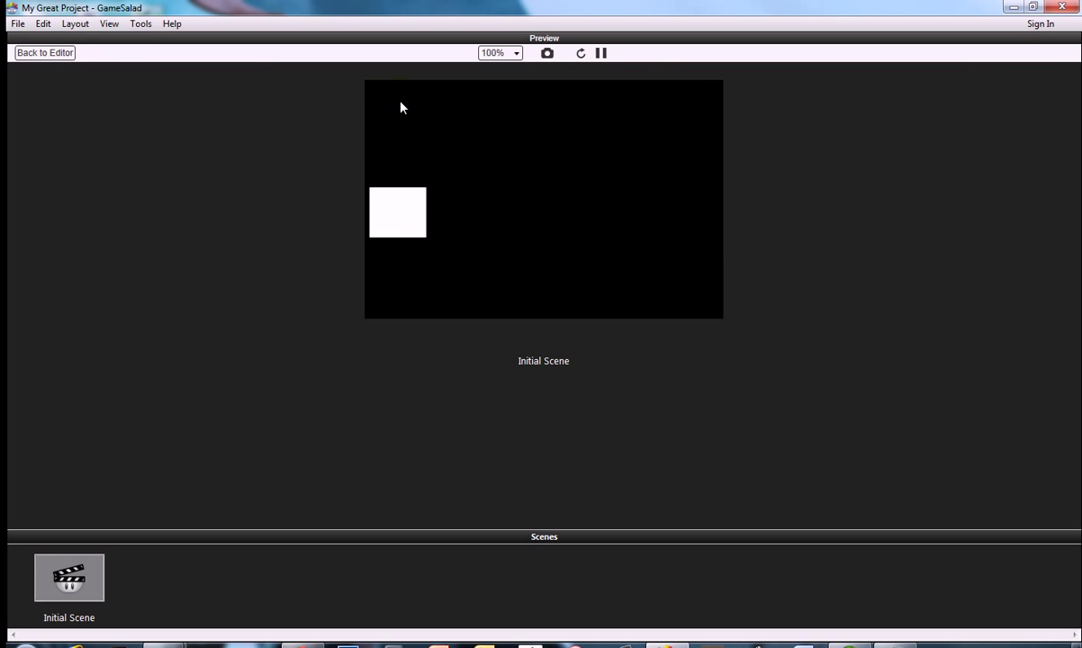
{"action": "left_click", "coordinate": [64, 52]}
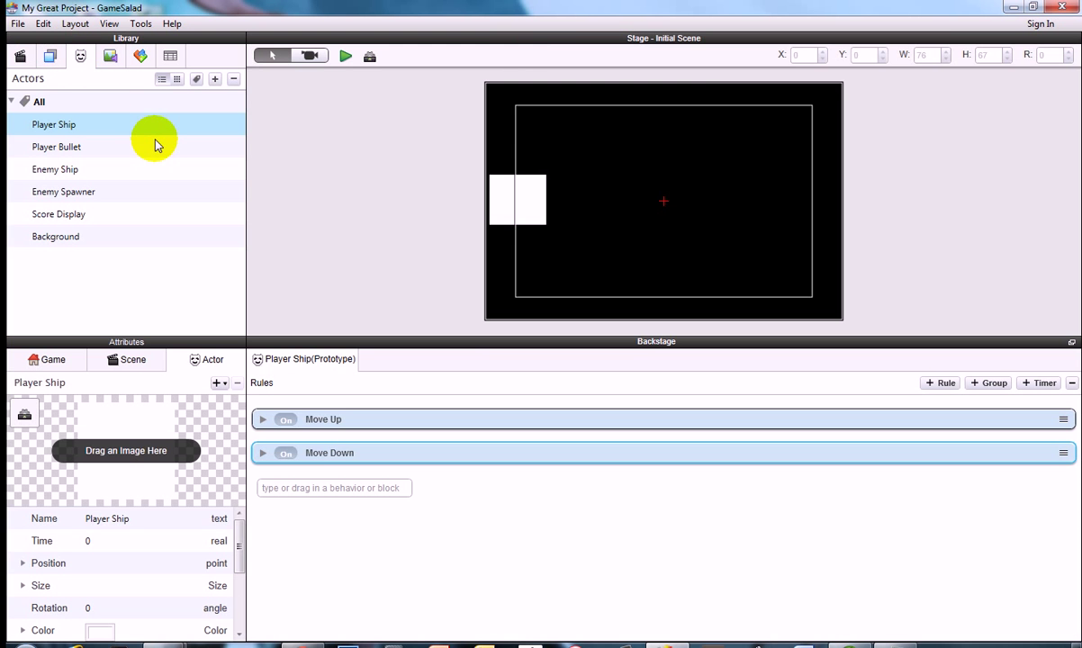
Step: Set the Player Bullet actor's size to a width of 16 and a height of 9
{"action": "left_click", "coordinate": [66, 153]}
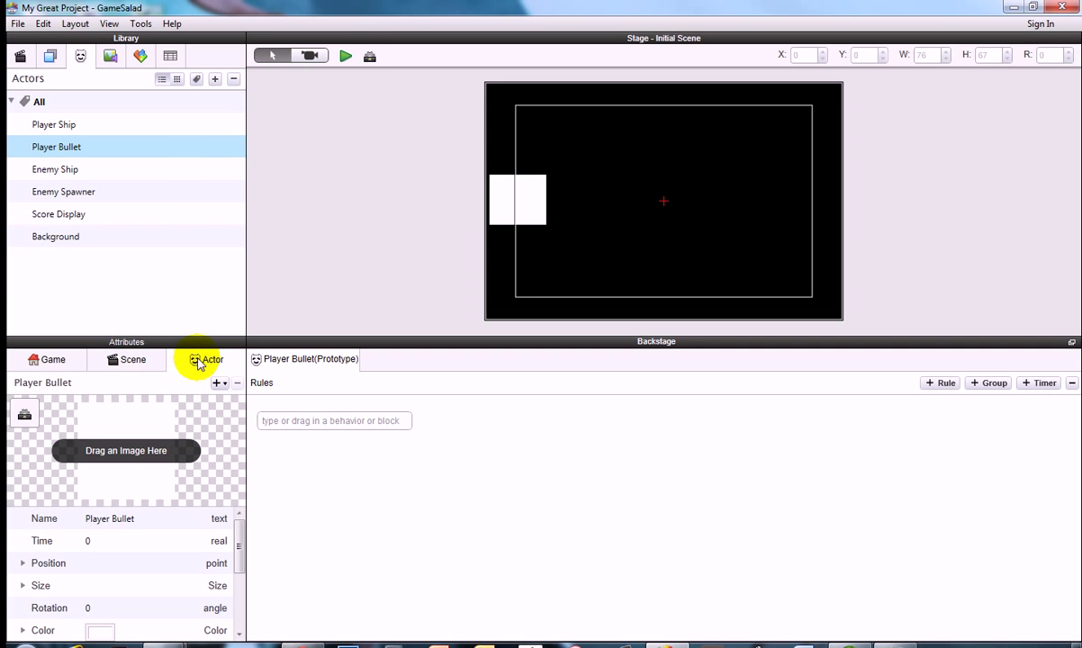
{"action": "left_click", "coordinate": [23, 586]}
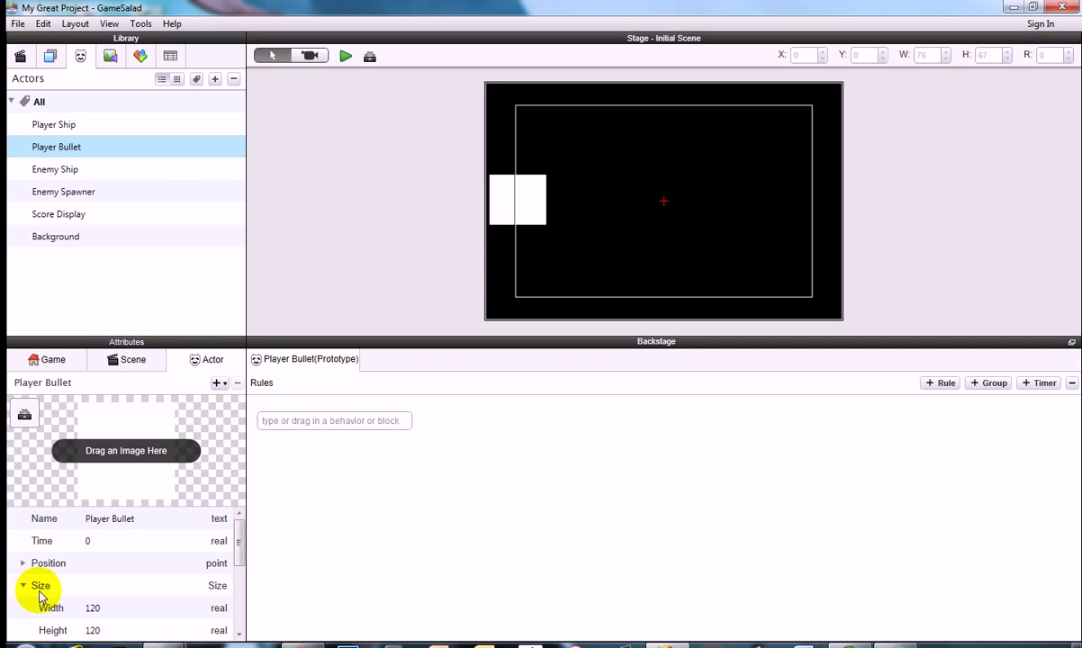
{"action": "left_click", "coordinate": [93, 610]}
{"action": "left_click", "coordinate": [93, 613]}
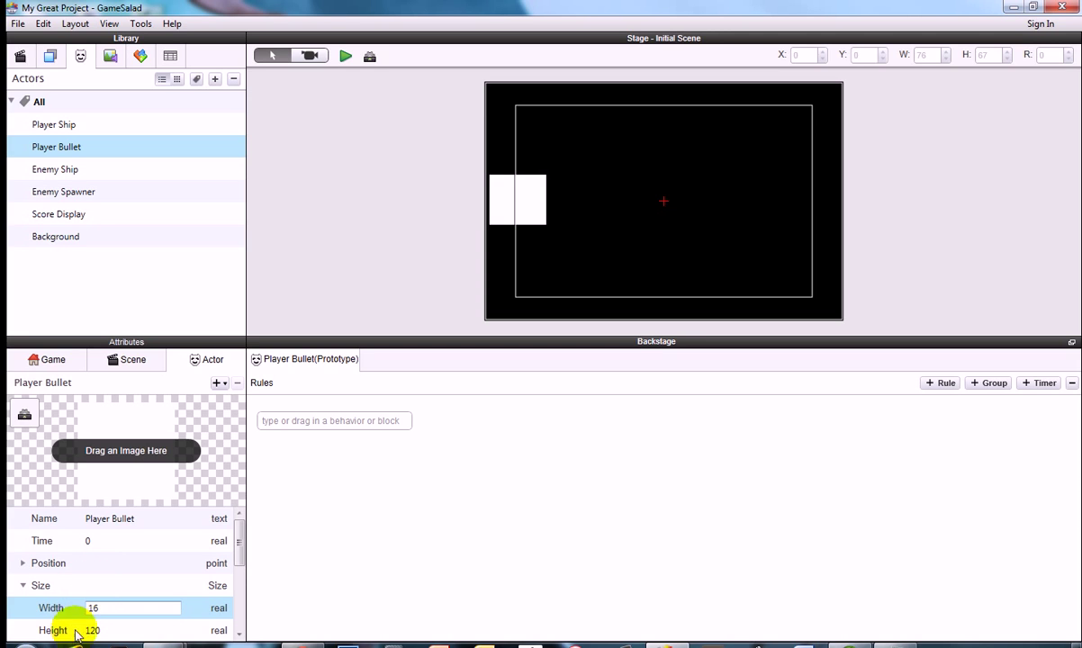
{"action": "left_click", "coordinate": [96, 631]}
{"action": "type", "text": "9"}
{"action": "key", "text": "Return"}
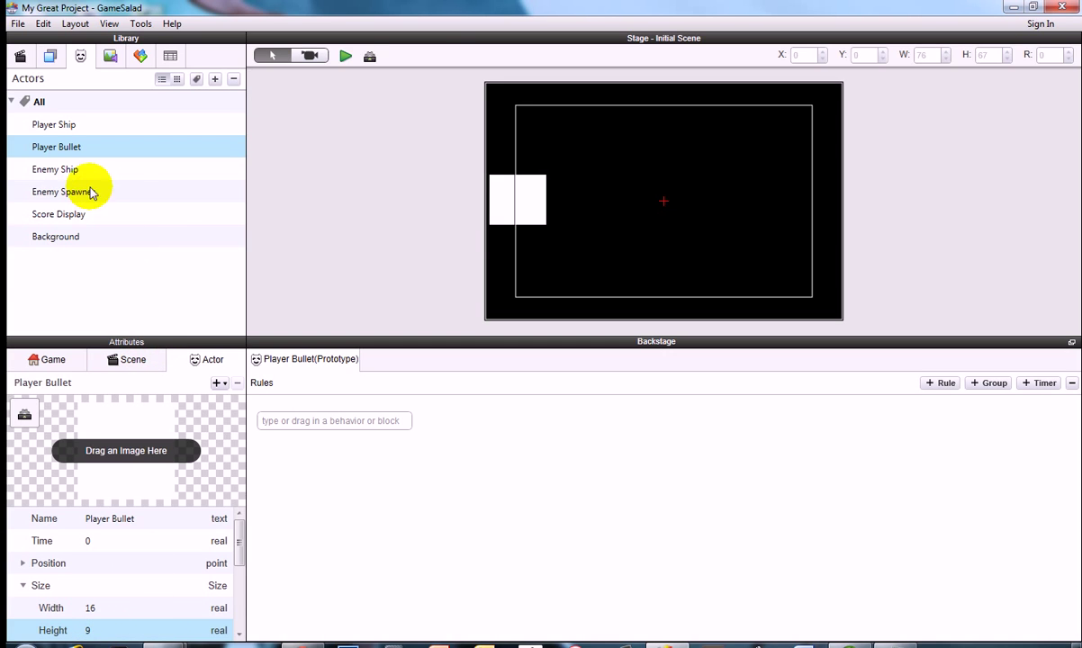
Step: Place a Player Bullet in the scene to check its size, and delete that instance
{"action": "left_click_drag", "start_coordinate": [61, 153], "coordinate": [613, 243]}
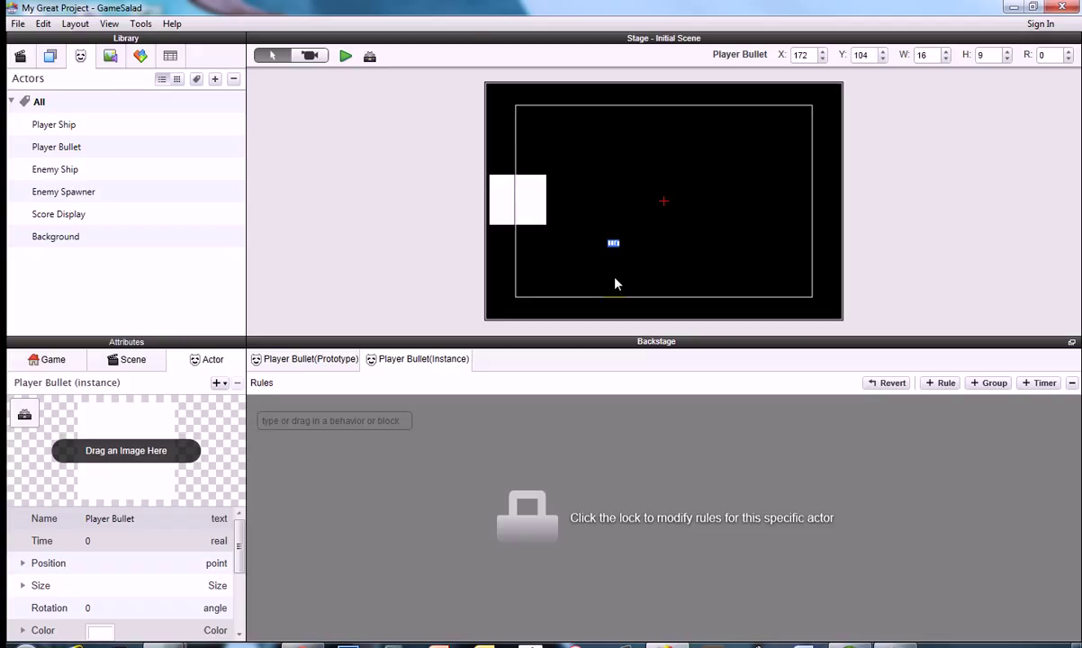
{"action": "left_click", "coordinate": [615, 284]}
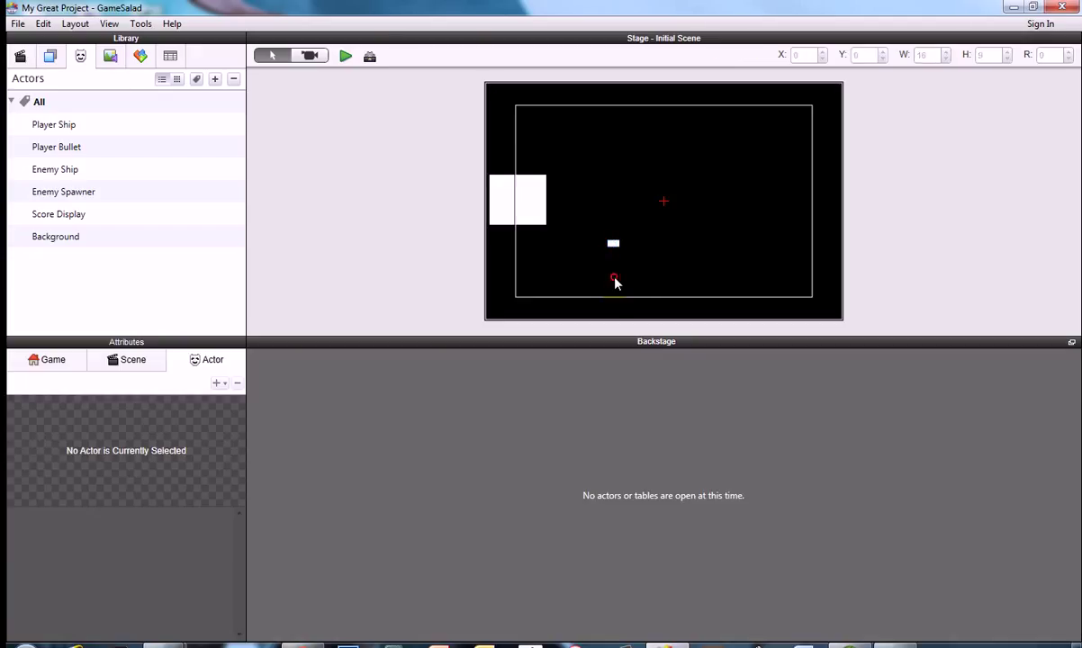
{"action": "left_click", "coordinate": [613, 244]}
{"action": "key", "text": "Delete"}
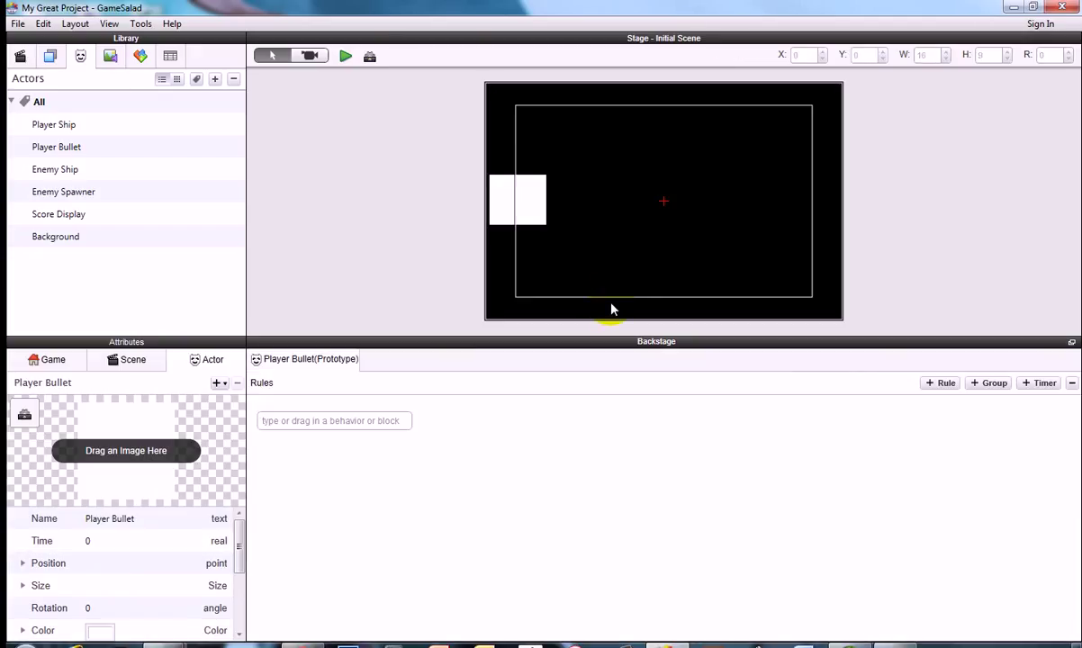
Step: Add a third rule to Player Ship and name it Fire Bullet
{"action": "left_click", "coordinate": [66, 131]}
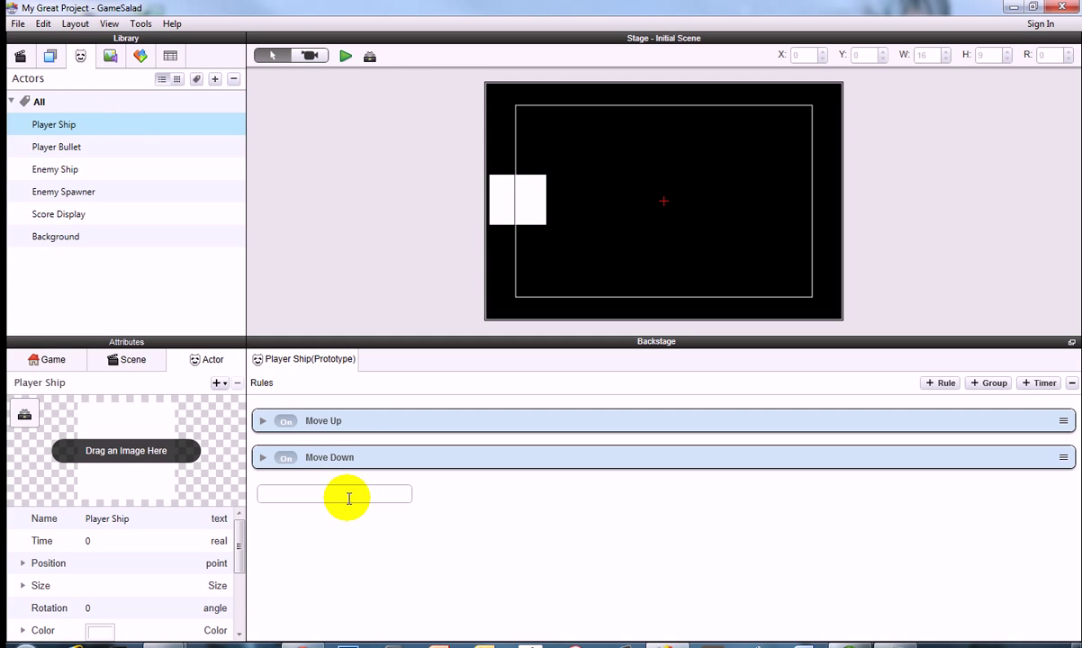
{"action": "key", "text": "Return"}
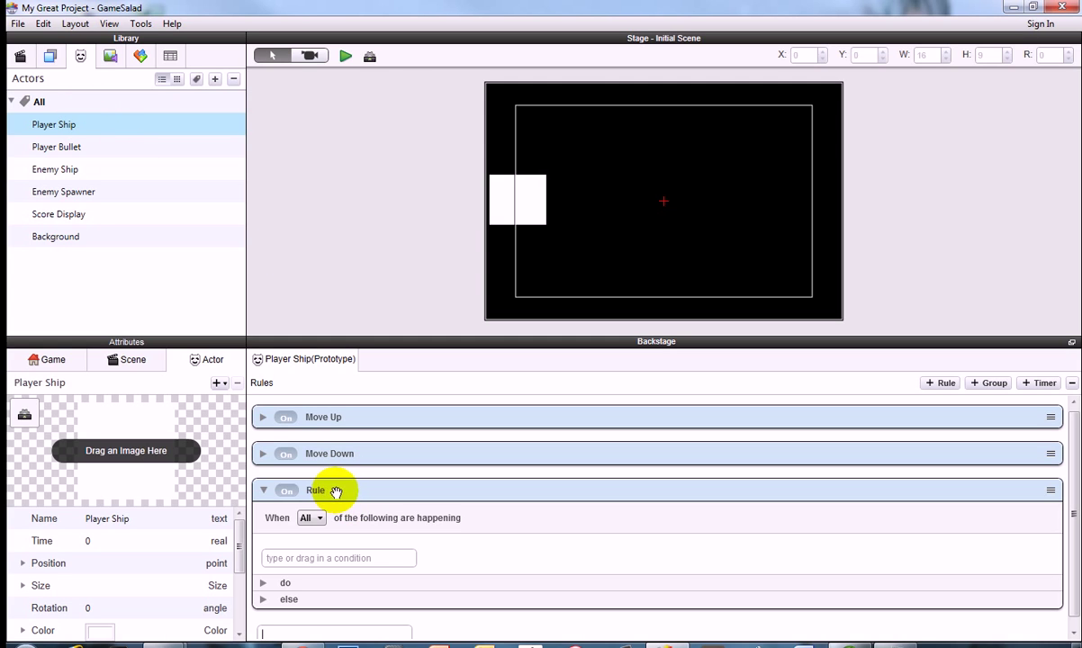
{"action": "double_click", "coordinate": [332, 490]}
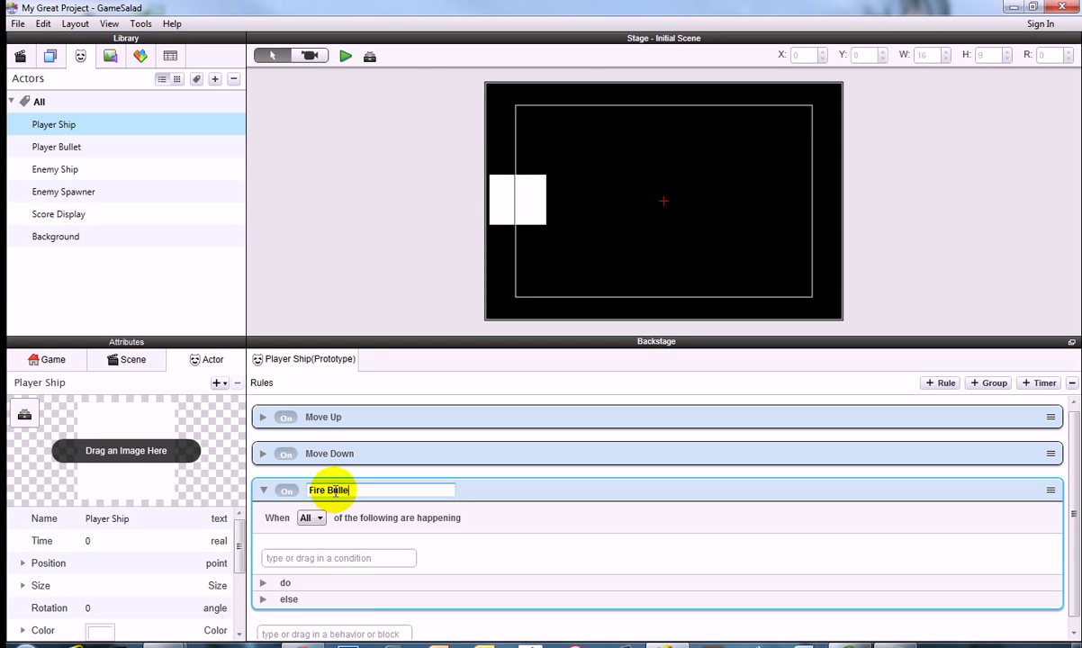
{"action": "key", "text": "Return"}
Step: Give the Fire Bullet rule a key press condition that the space key is down
{"action": "left_click", "coordinate": [315, 556]}
{"action": "type", "text": "ke"}
{"action": "key", "text": "Return"}
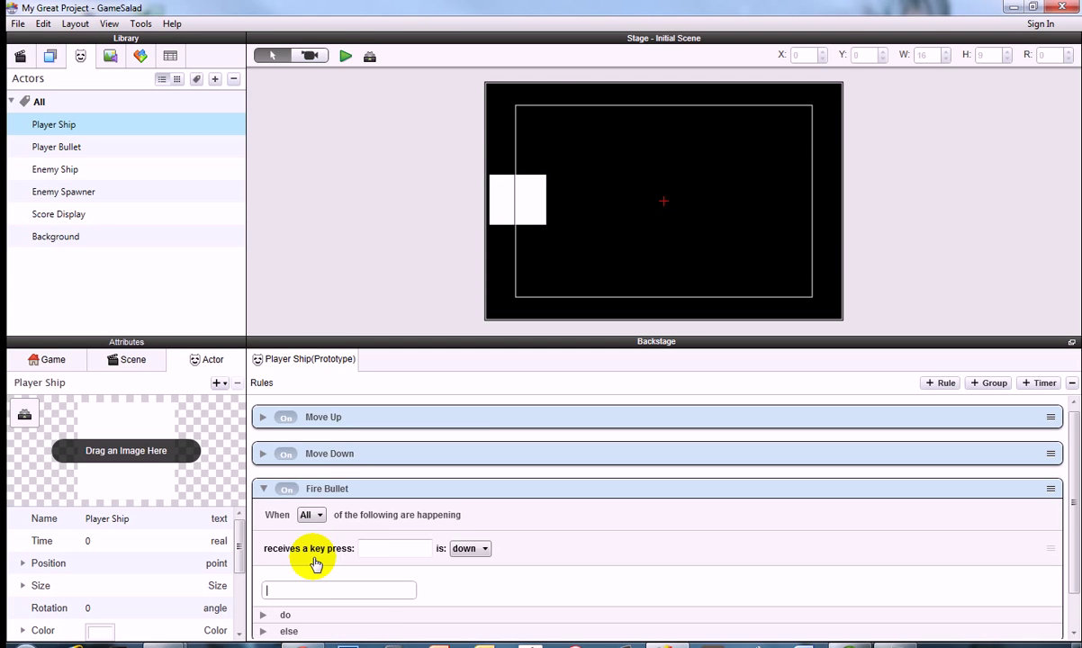
{"action": "left_click", "coordinate": [397, 547]}
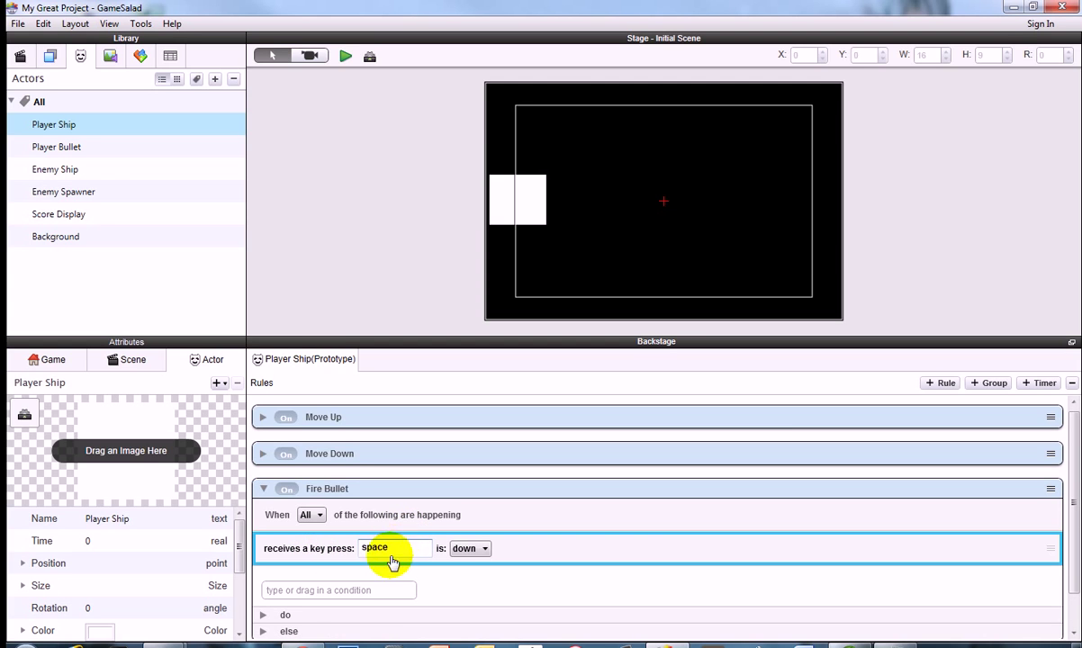
Step: Add a Spawn Actor behavior to the Fire Bullet rule's do section, with Player Bullet as the spawned actor
{"action": "left_click", "coordinate": [265, 614]}
{"action": "left_click", "coordinate": [312, 563]}
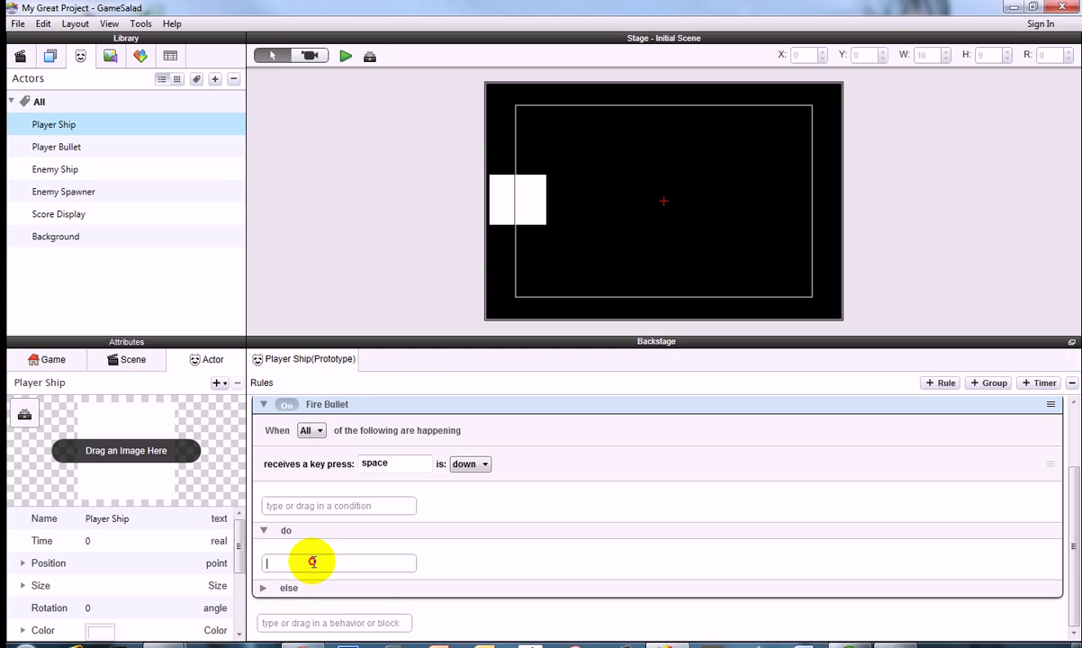
{"action": "type", "text": "spawnActor"}
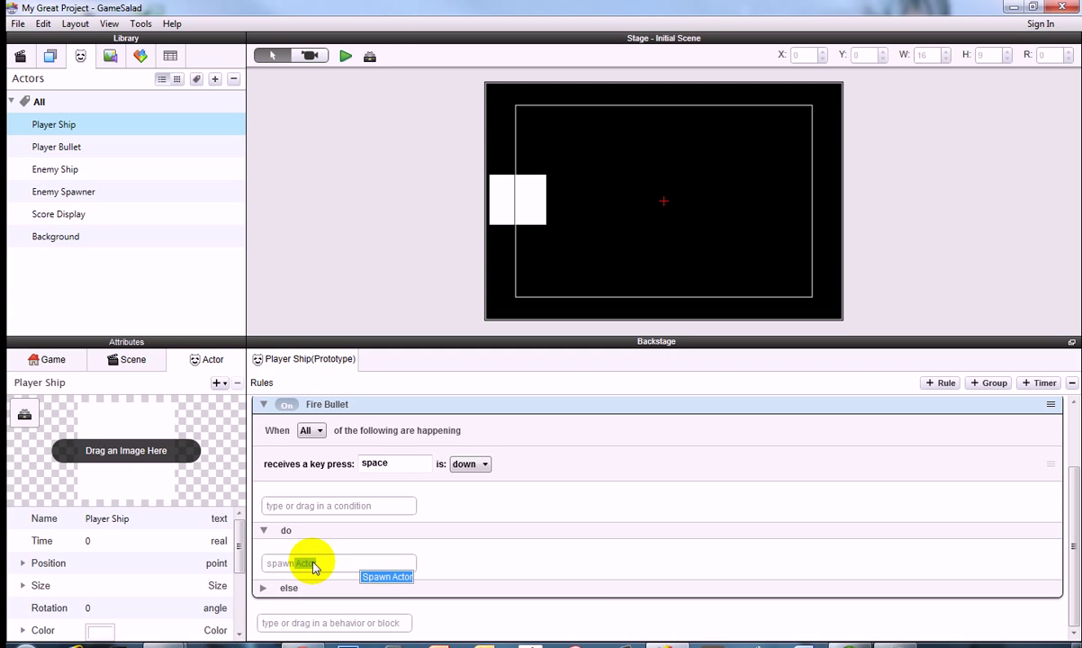
{"action": "key", "text": "Return"}
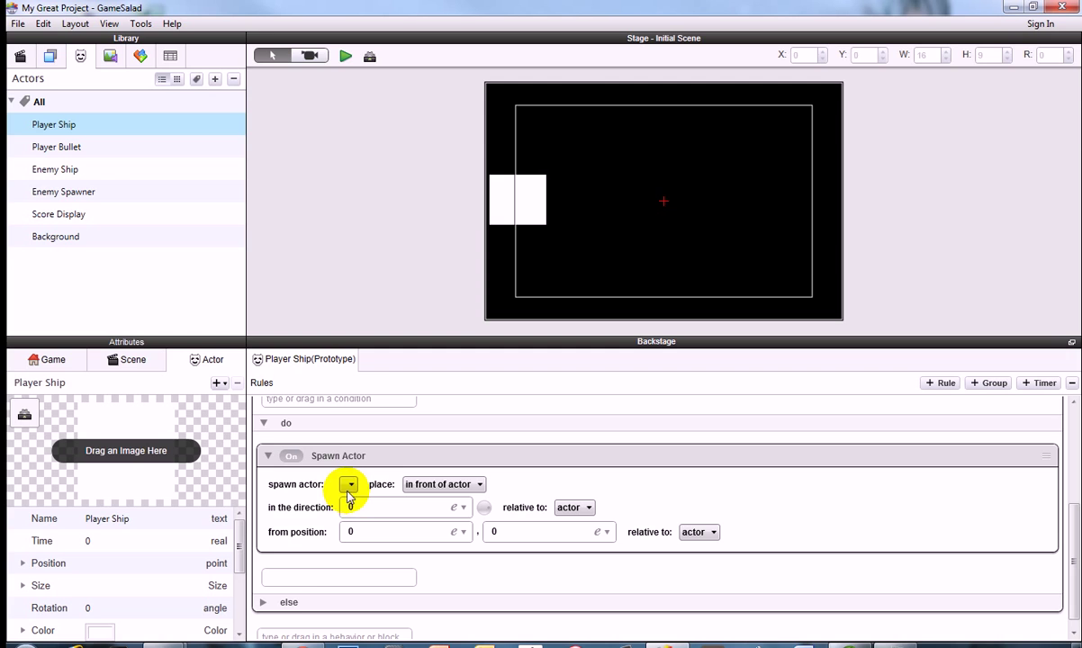
{"action": "left_click", "coordinate": [348, 486]}
{"action": "left_click", "coordinate": [315, 479]}
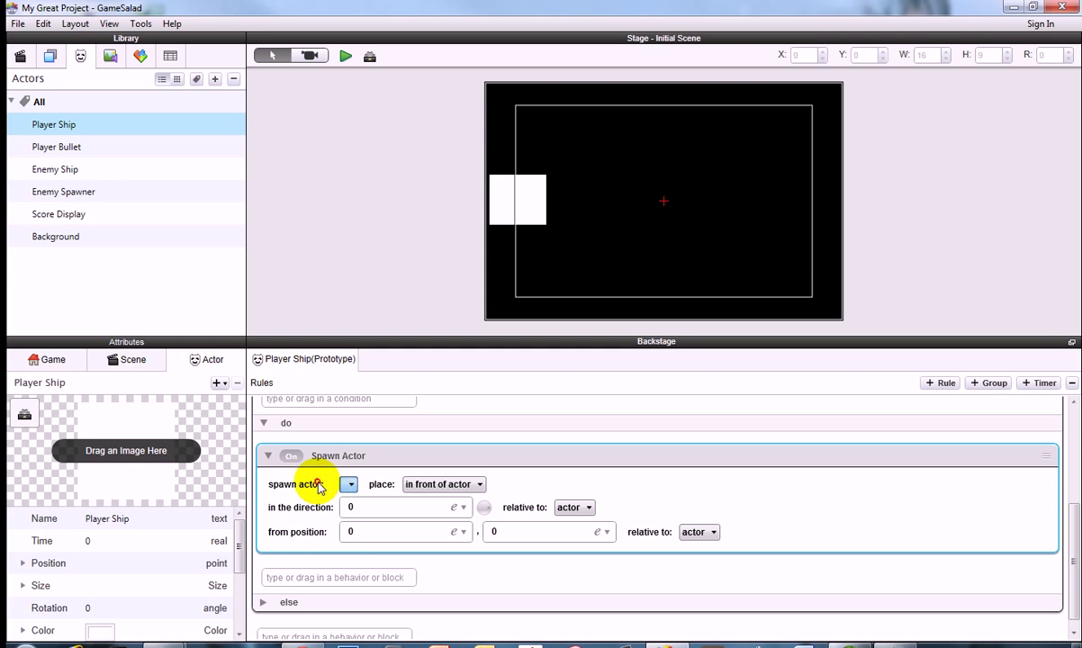
{"action": "left_click", "coordinate": [350, 485]}
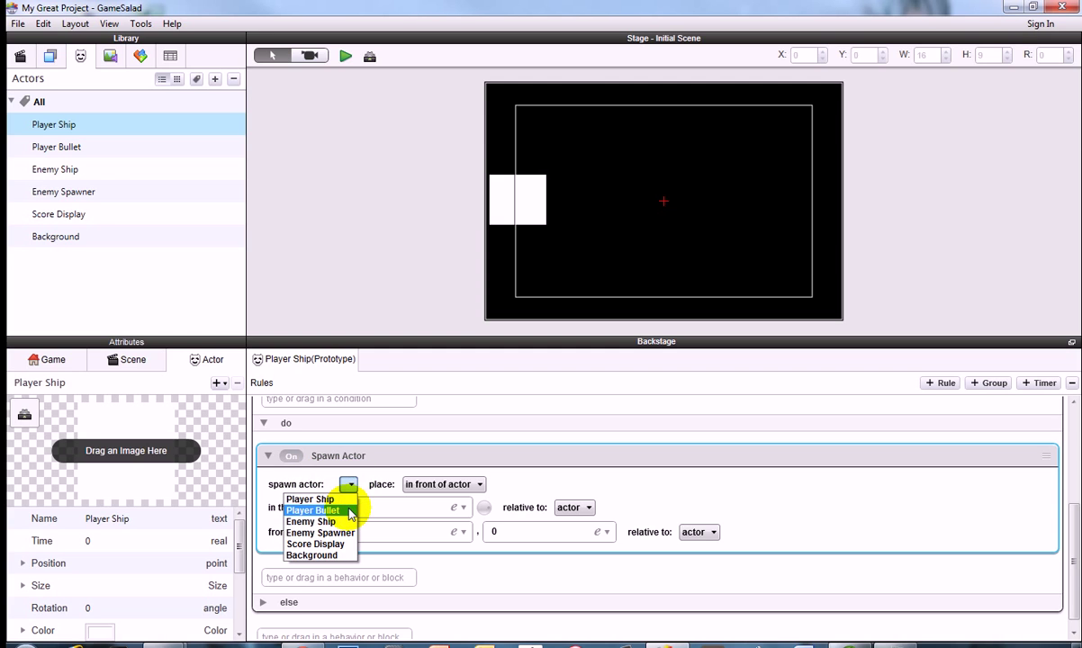
{"action": "left_click", "coordinate": [348, 512]}
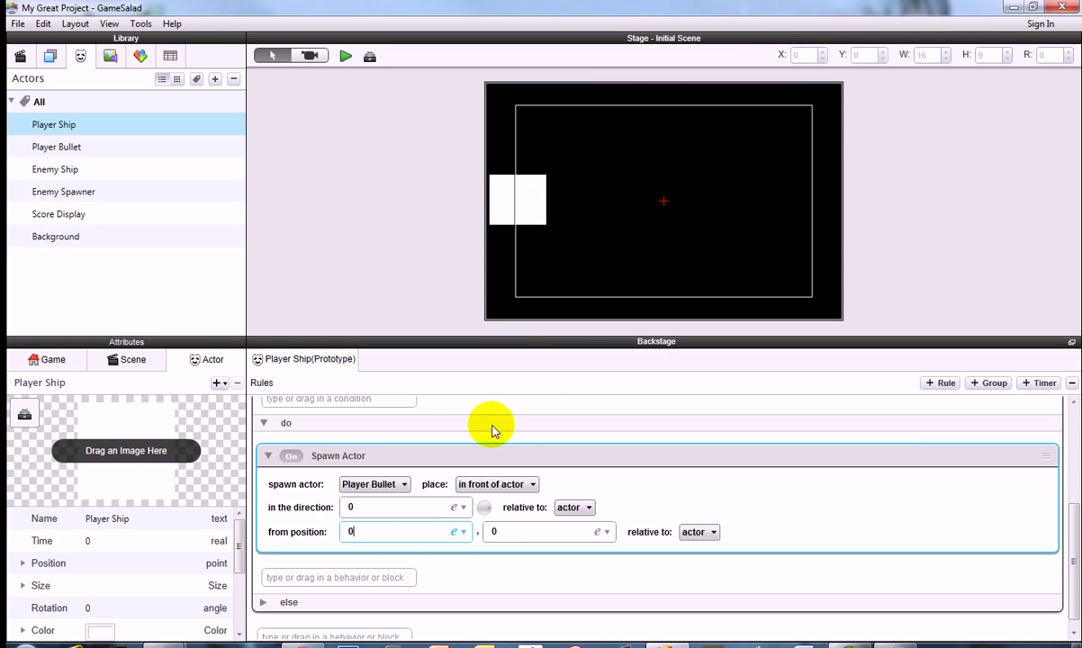
Step: Set the horizontal spawn position of the Player Bullet to 40 in the Spawn Actor behavior
{"action": "left_click_drag", "start_coordinate": [380, 541], "coordinate": [333, 531]}
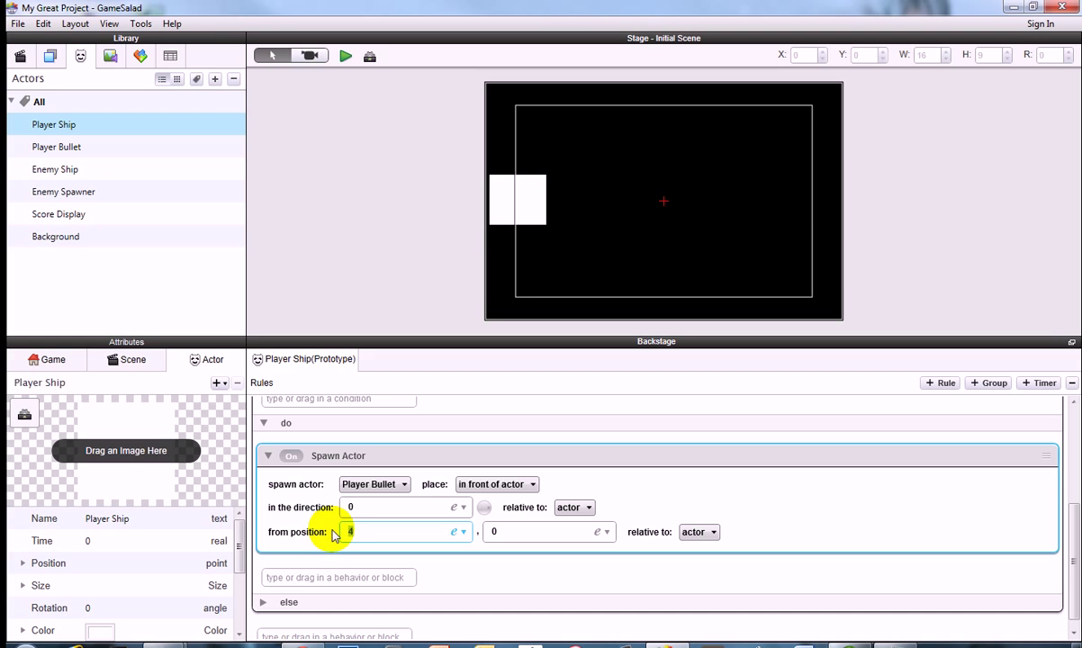
{"action": "type", "text": "40"}
{"action": "key", "text": "Return"}
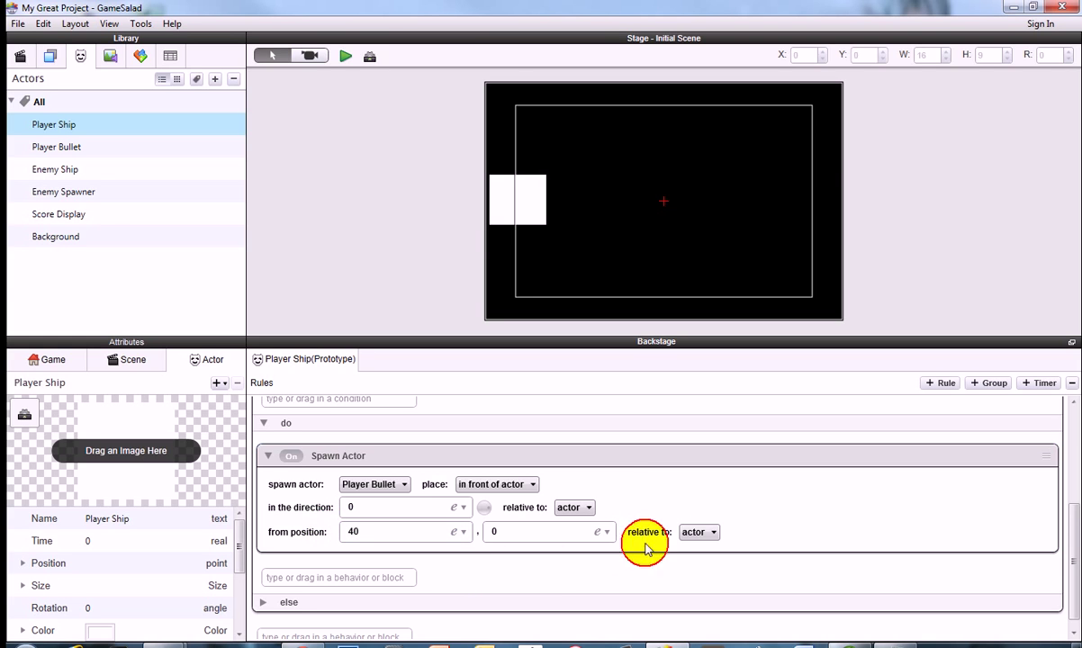
Step: Preview the scene to test bullet spawning, return to the editor and collapse the Fire Bullet rule
{"action": "left_click", "coordinate": [346, 56]}
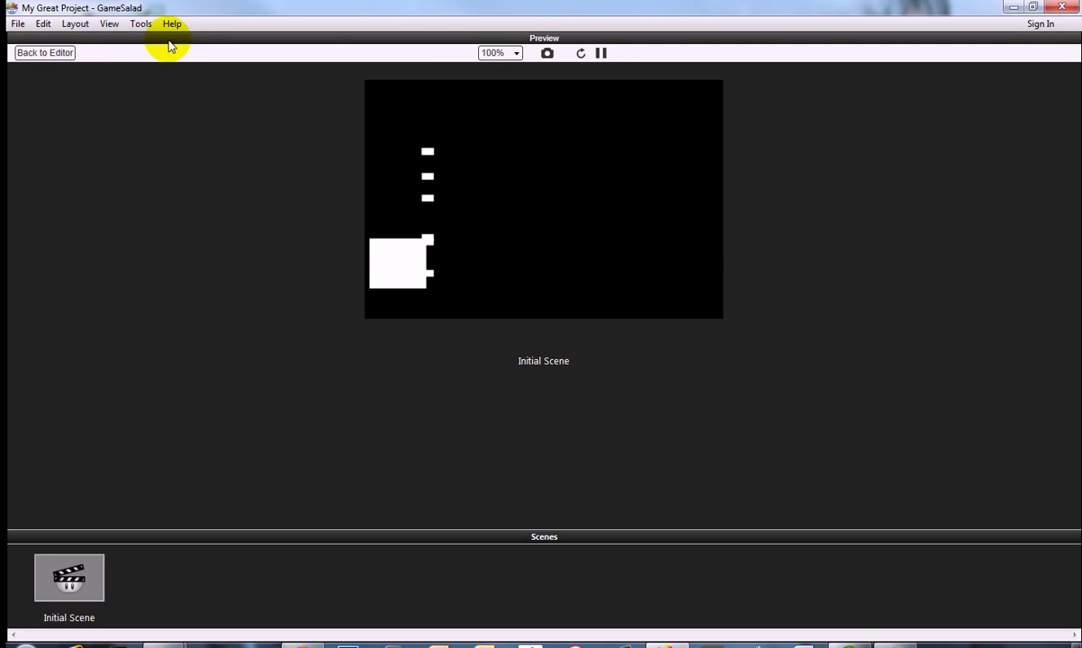
{"action": "left_click", "coordinate": [63, 52]}
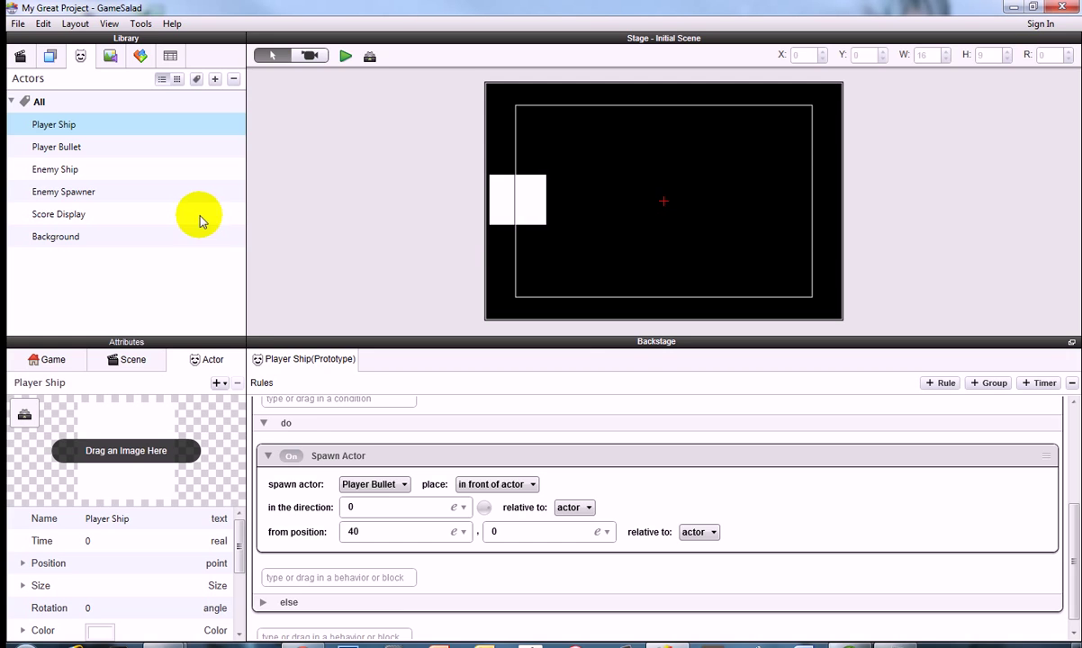
{"action": "scroll", "coordinate": [309, 416], "scroll_direction": "up", "scroll_amount": 3}
{"action": "left_click", "coordinate": [267, 440]}
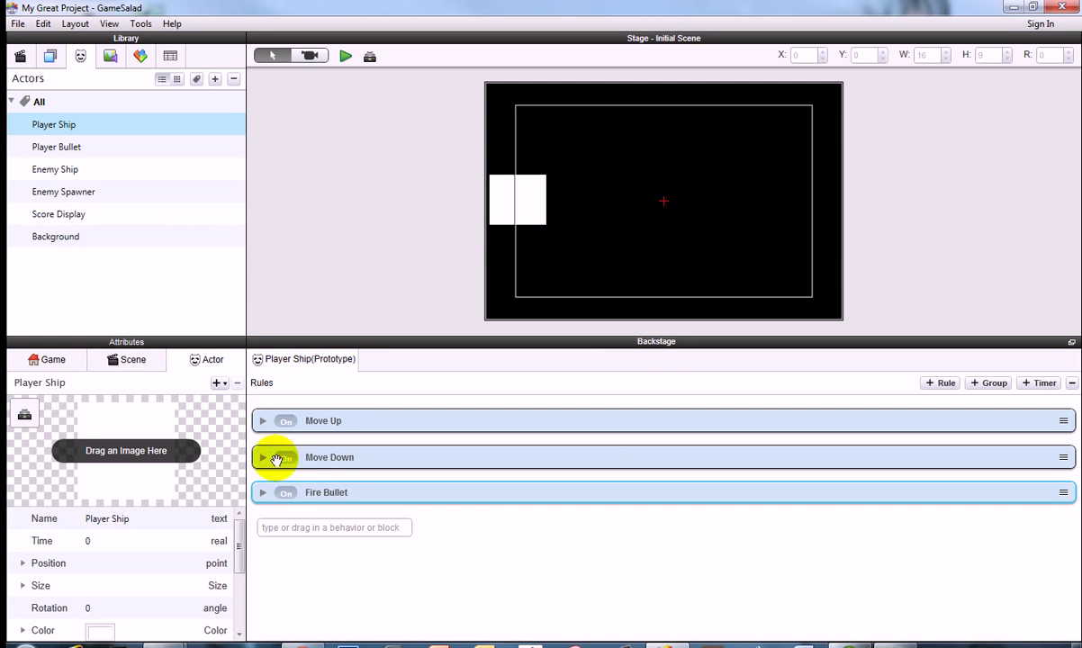
Step: Add a Move behavior to Player Bullet and make its direction relative to the scene
{"action": "left_click", "coordinate": [67, 151]}
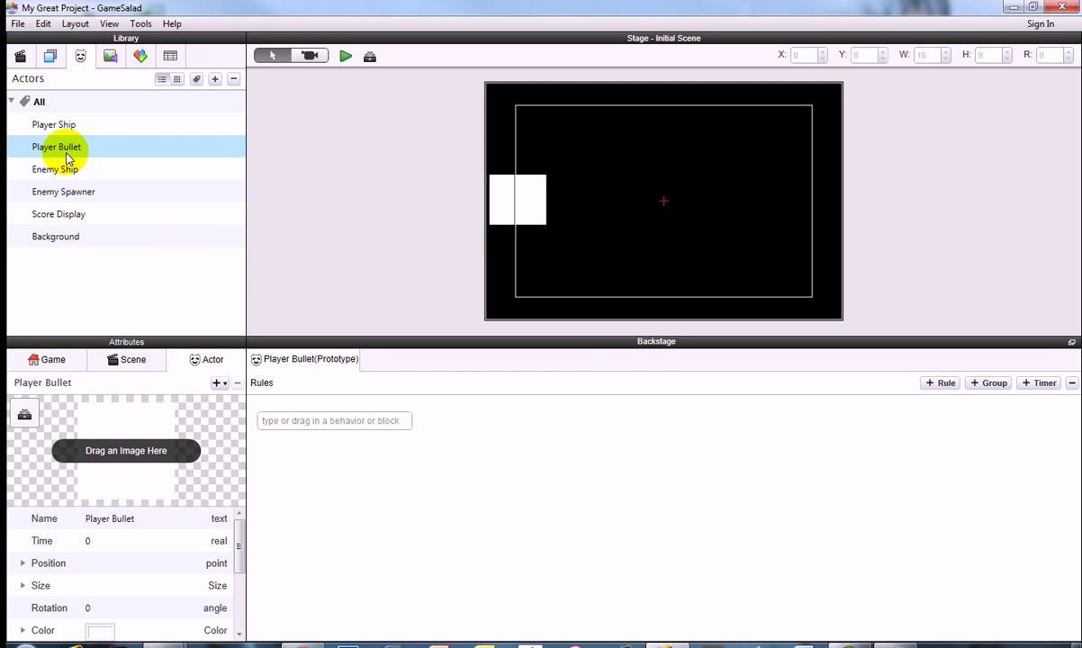
{"action": "left_click", "coordinate": [289, 421]}
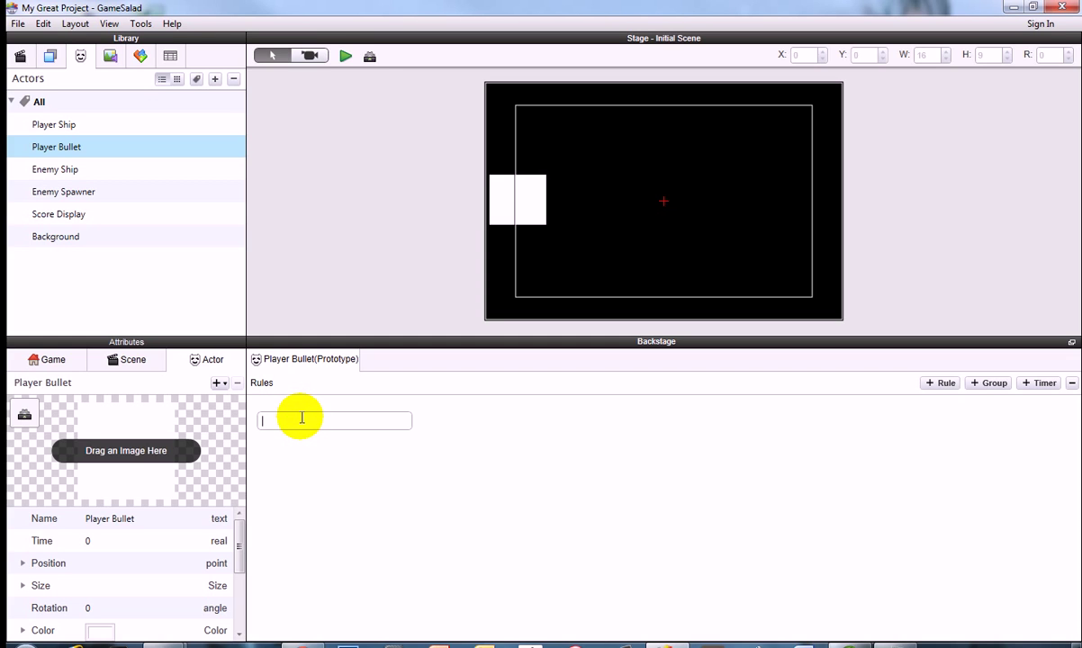
{"action": "type", "text": "move"}
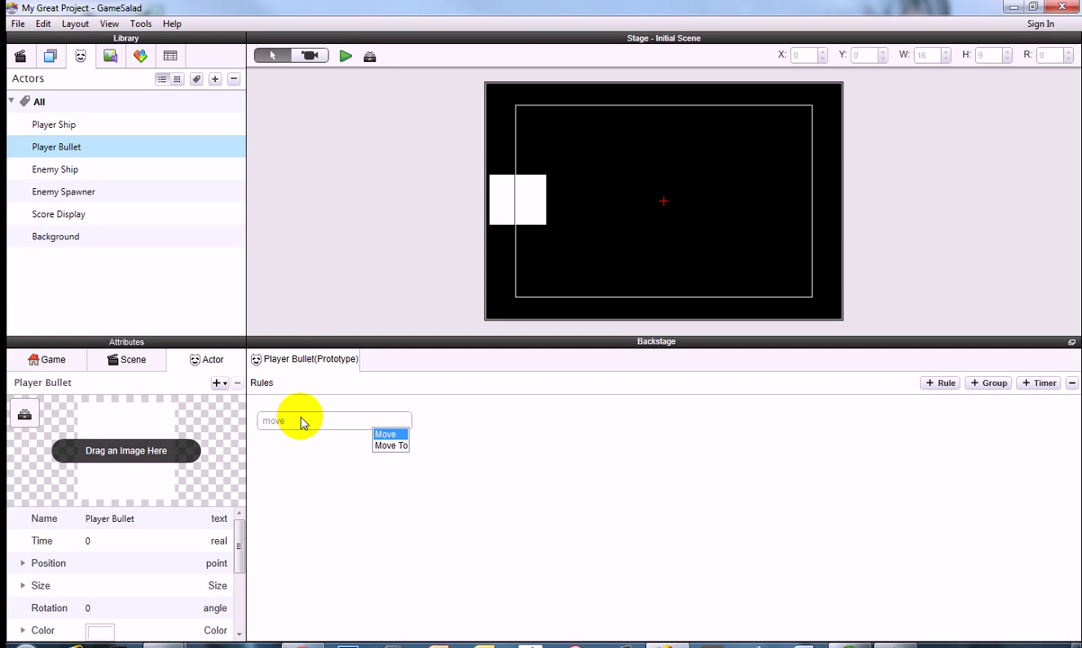
{"action": "key", "text": "Return"}
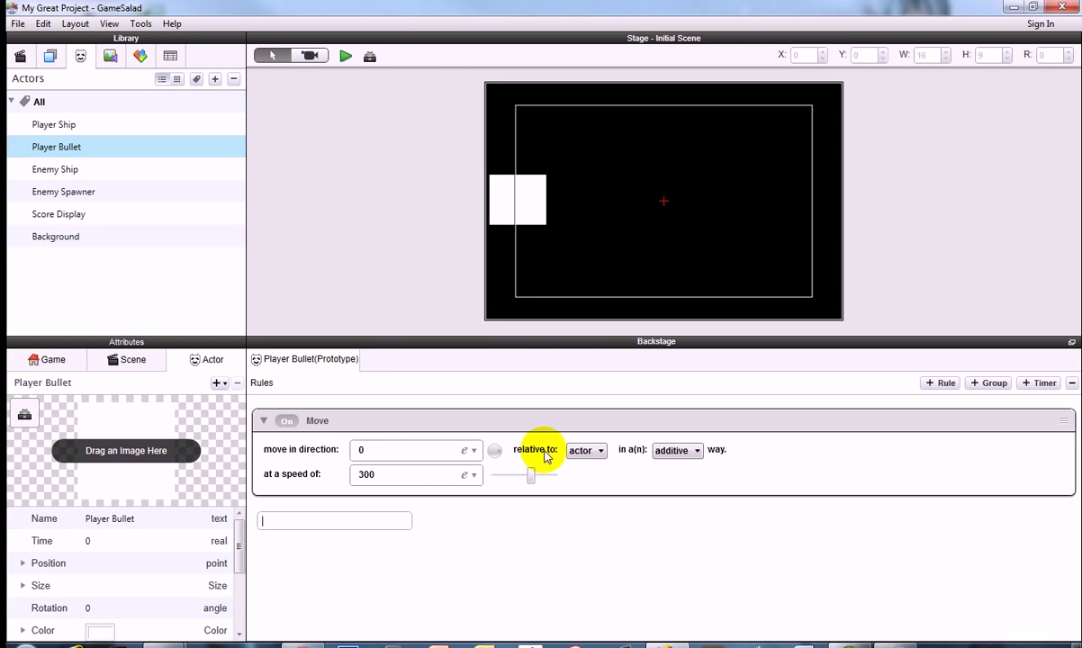
{"action": "left_click", "coordinate": [583, 450]}
{"action": "left_click", "coordinate": [587, 474]}
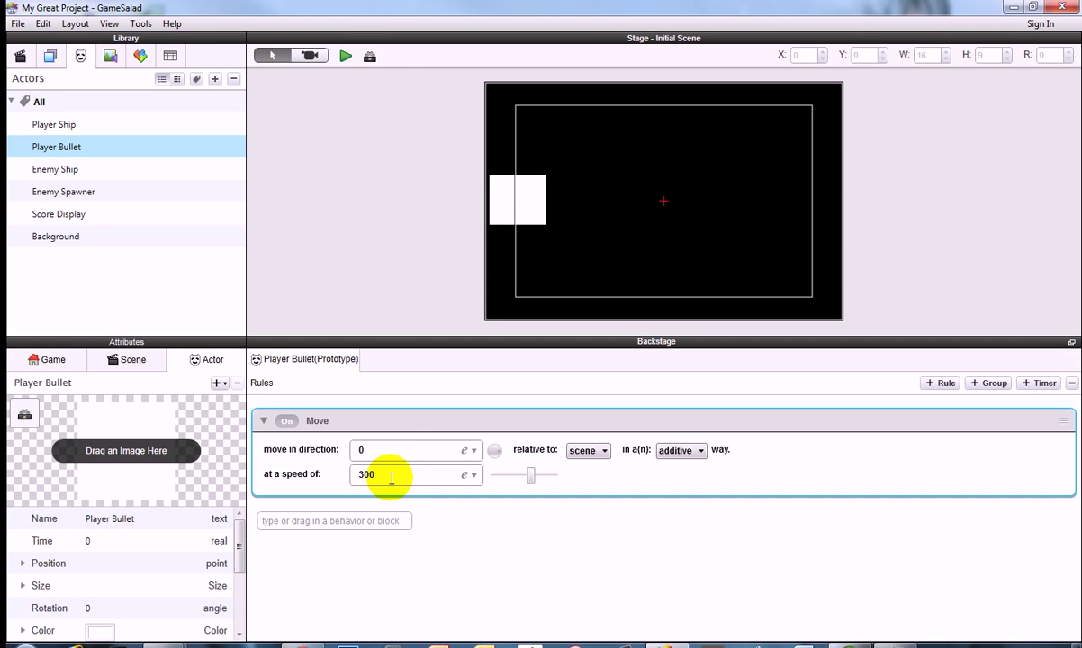
Step: Preview the scene to test the movement of the fired bullets, and return to the editor
{"action": "left_click", "coordinate": [345, 56]}
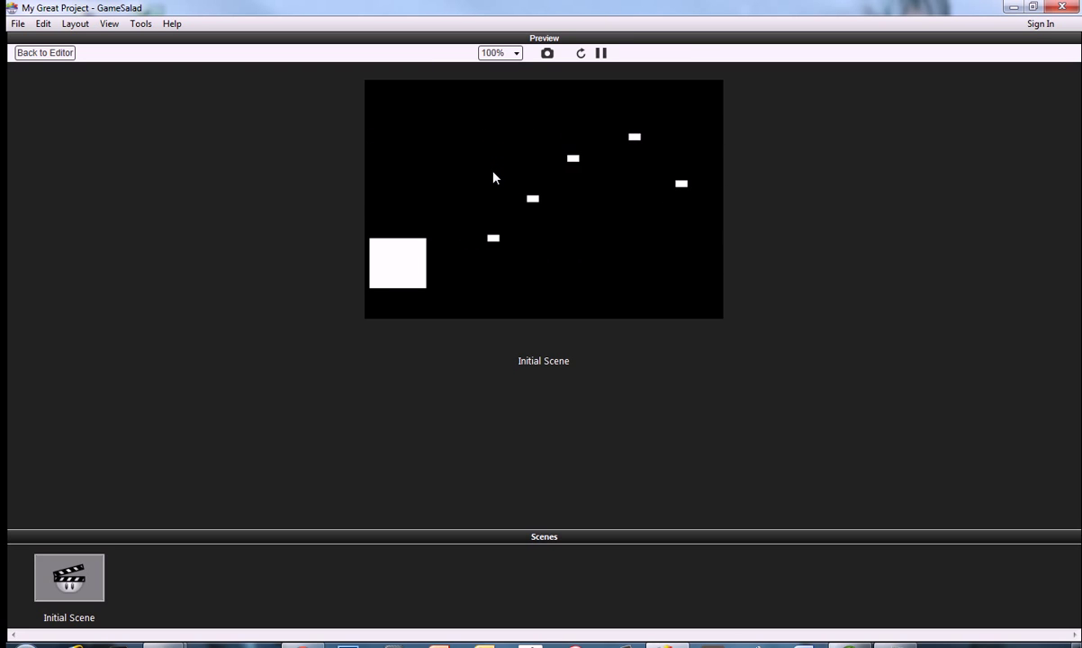
{"action": "left_click", "coordinate": [56, 54]}
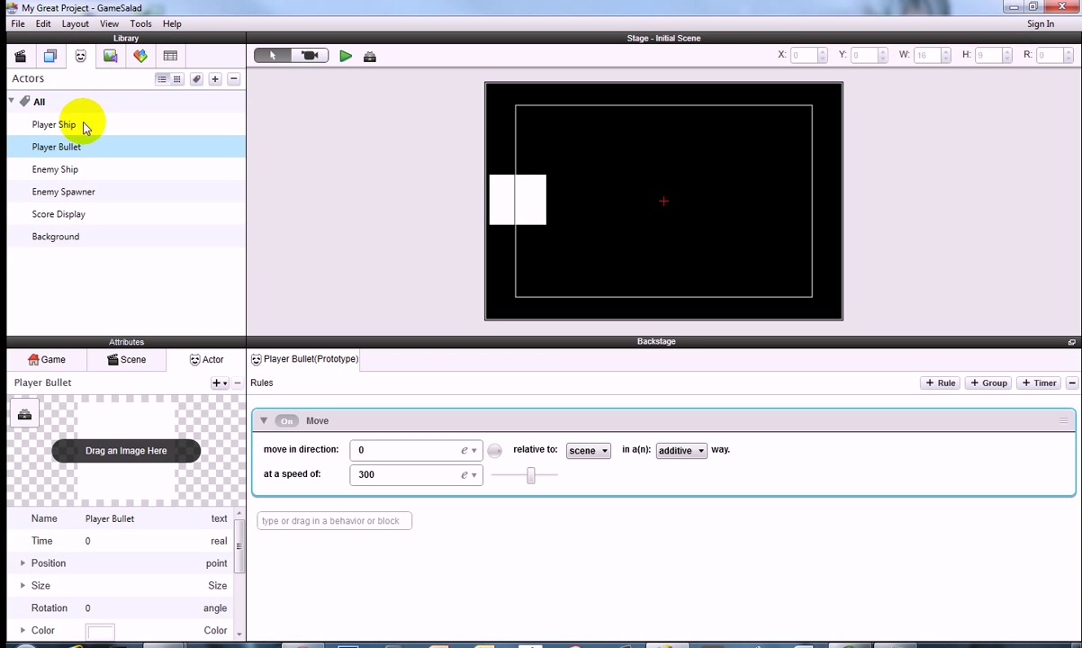
Step: Place an Enemy Spawner just outside the scene's right edge and stretch it vertically to a height of about 257
{"action": "left_click", "coordinate": [101, 200]}
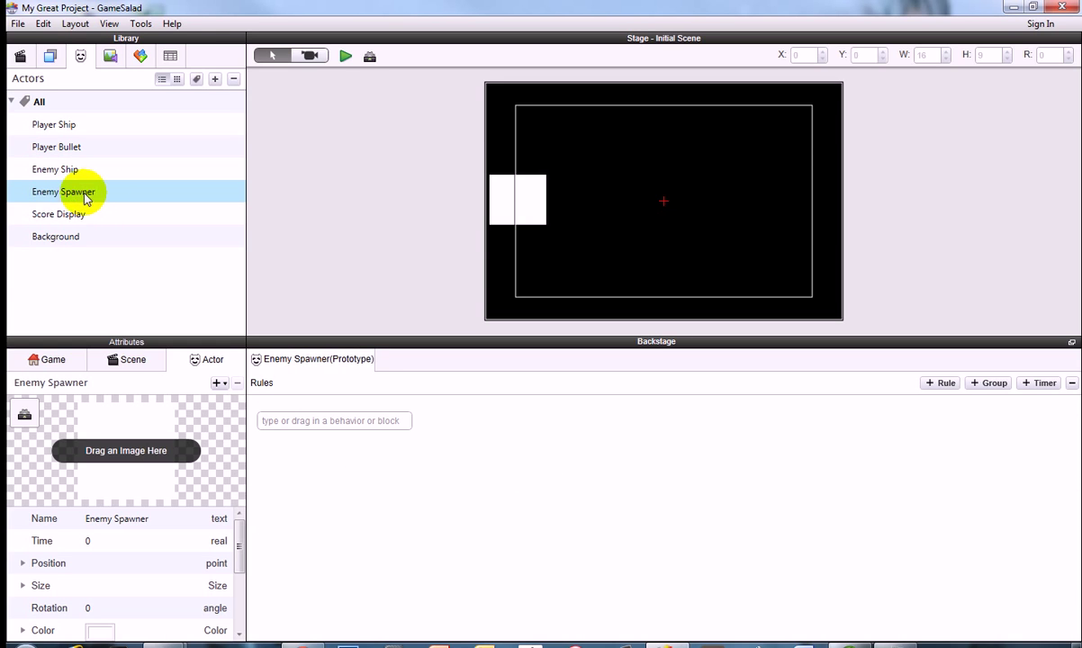
{"action": "left_click_drag", "start_coordinate": [67, 200], "coordinate": [891, 84]}
{"action": "left_click_drag", "start_coordinate": [894, 250], "coordinate": [892, 315]}
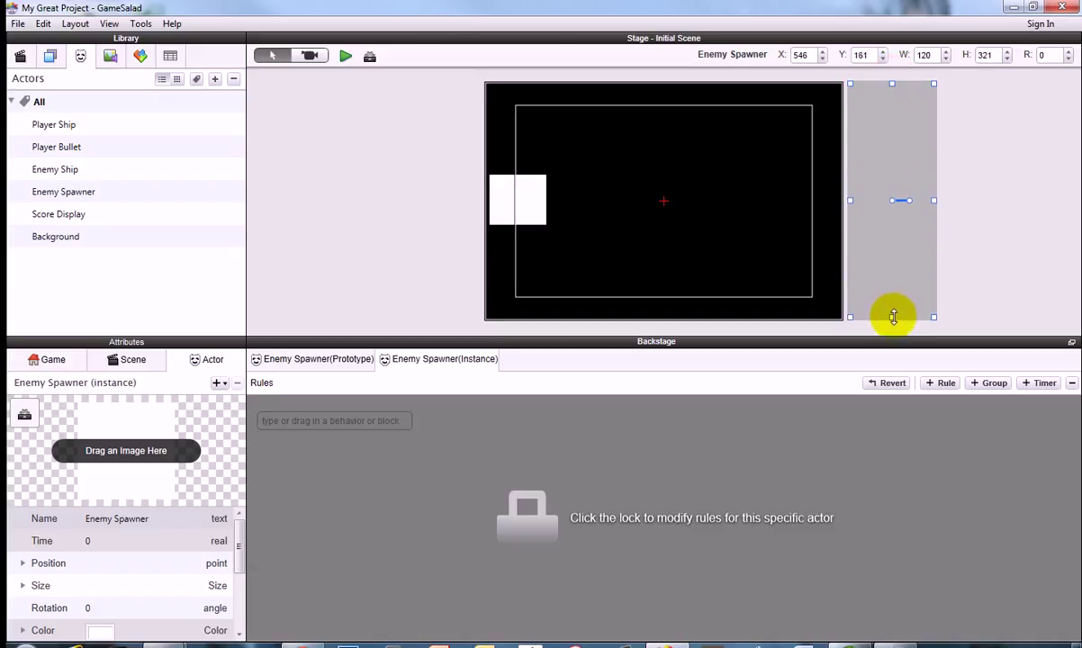
{"action": "left_click_drag", "start_coordinate": [892, 86], "coordinate": [894, 114]}
{"action": "left_click_drag", "start_coordinate": [892, 316], "coordinate": [893, 297]}
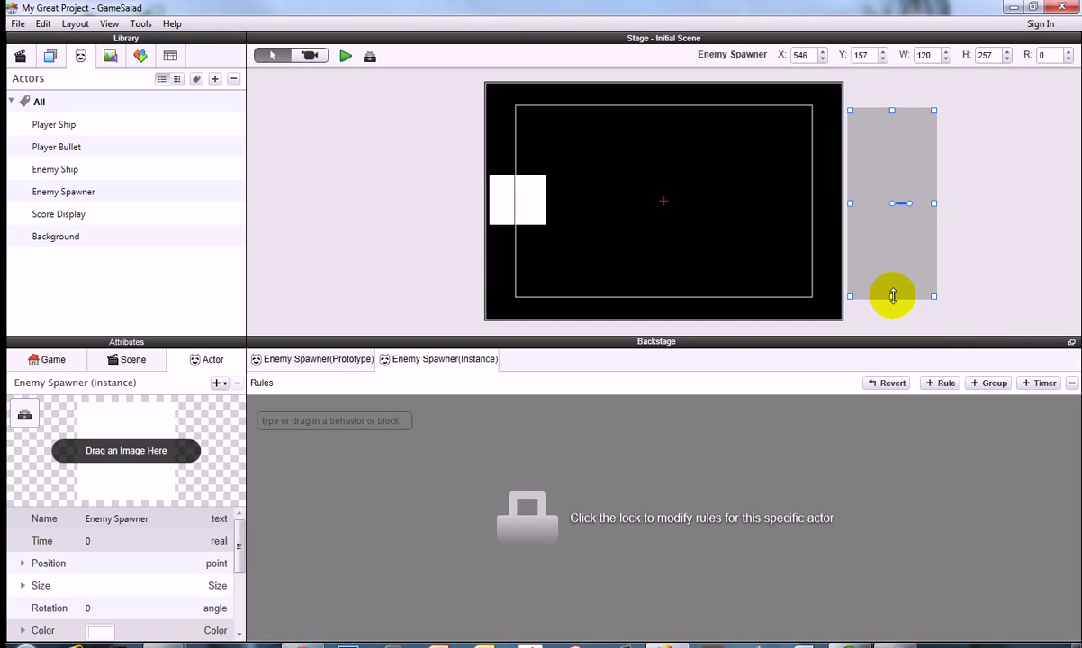
Step: Set the height of the placed Enemy Spawner to 250
{"action": "left_click", "coordinate": [990, 55]}
{"action": "key", "text": "BackSpace"}
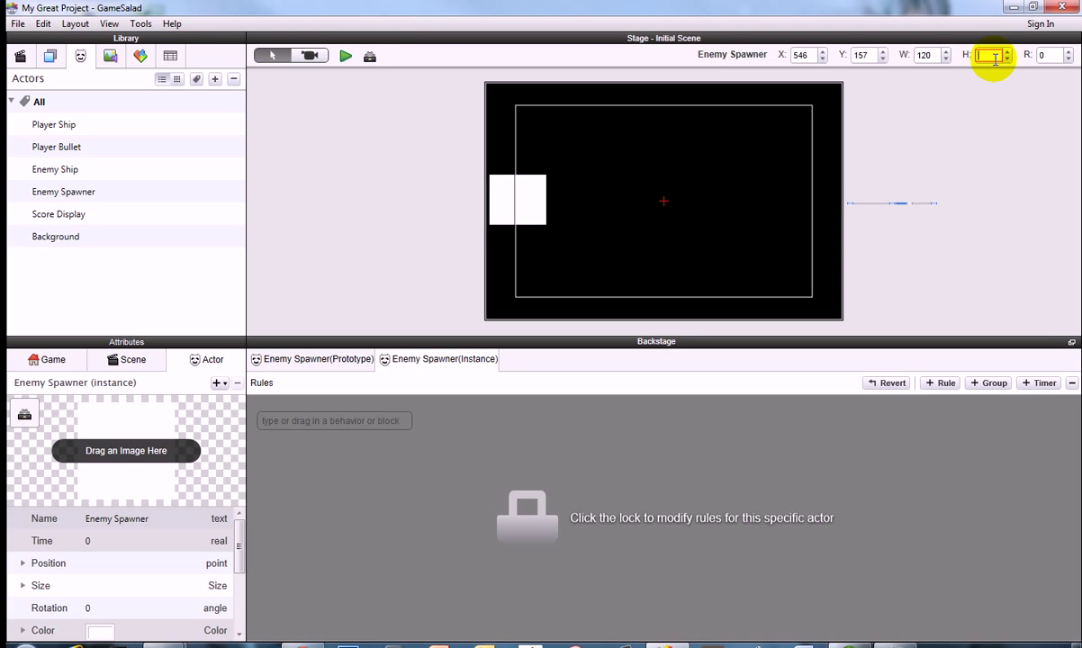
{"action": "type", "text": "250"}
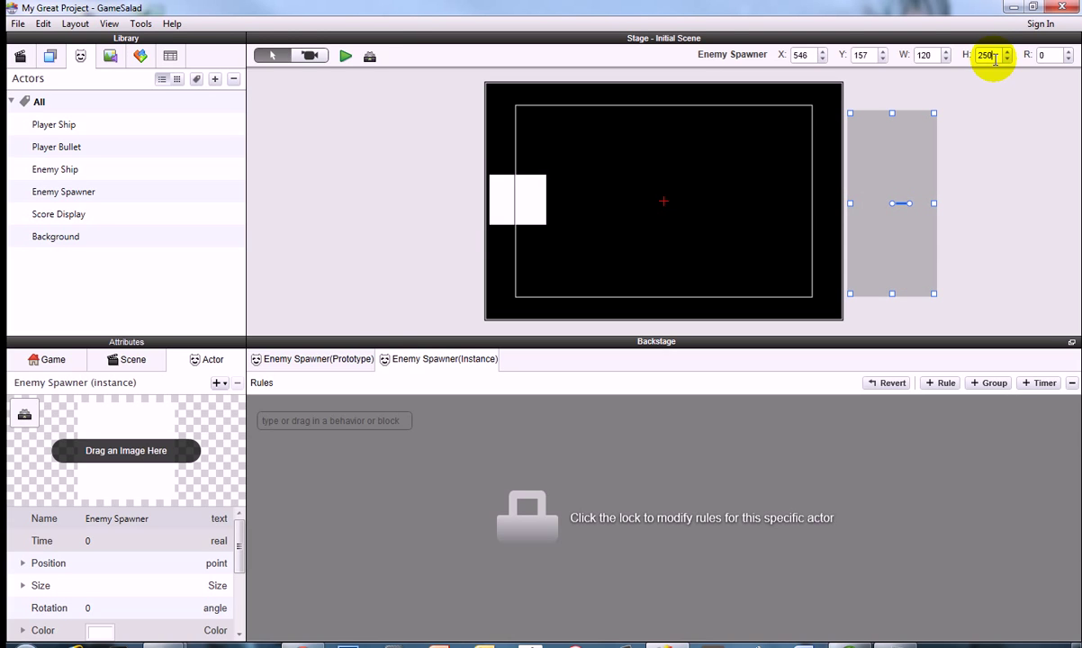
Step: Add a Timer to the Enemy Spawner that fires every random(3, 6) seconds with Run to Completion enabled
{"action": "left_click", "coordinate": [984, 175]}
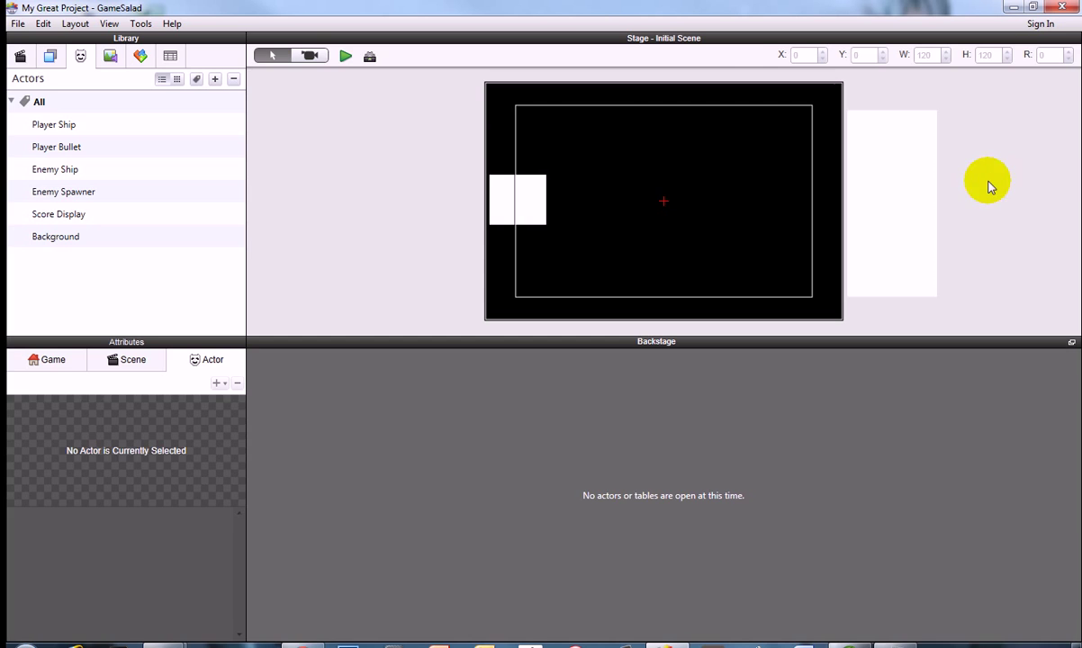
{"action": "left_click", "coordinate": [888, 185]}
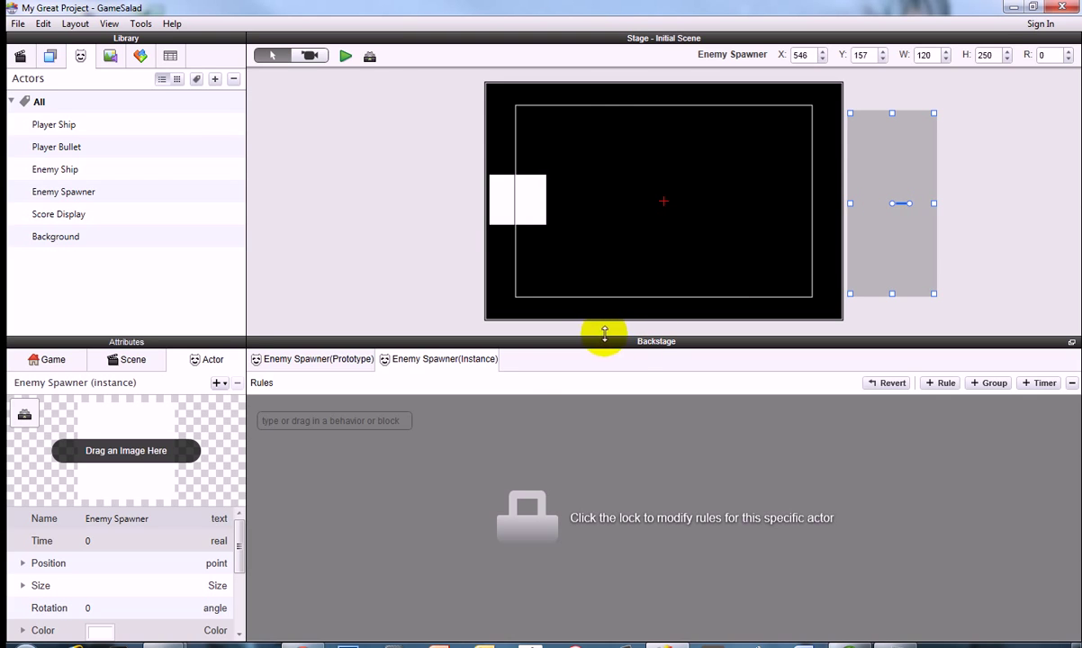
{"action": "left_click", "coordinate": [87, 200]}
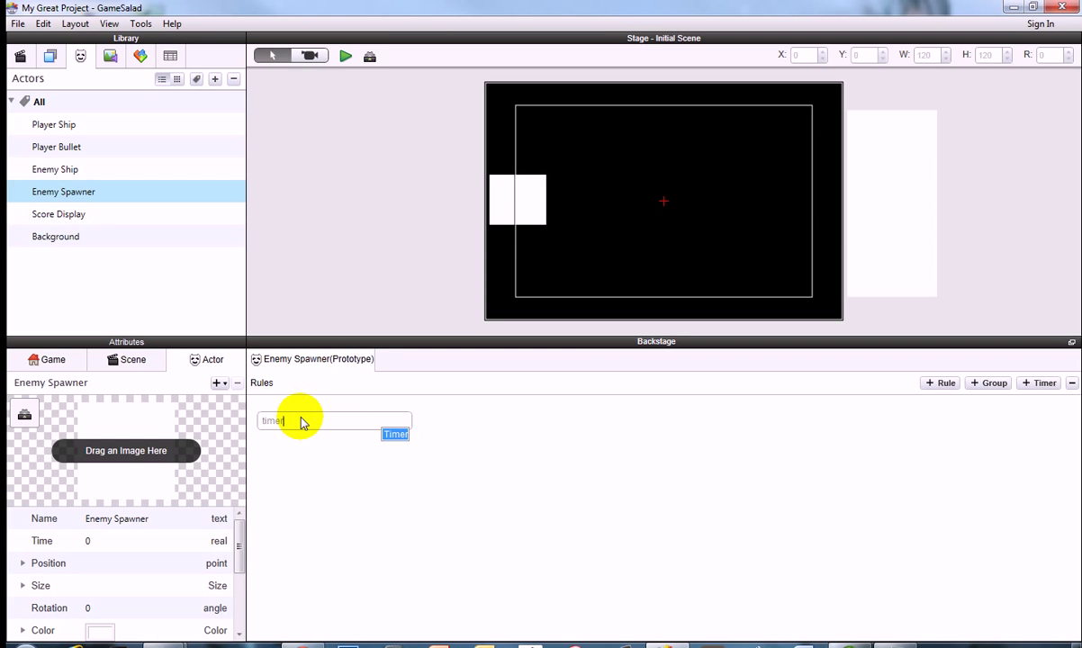
{"action": "left_click", "coordinate": [301, 419]}
{"action": "type", "text": "timer"}
{"action": "key", "text": "Return"}
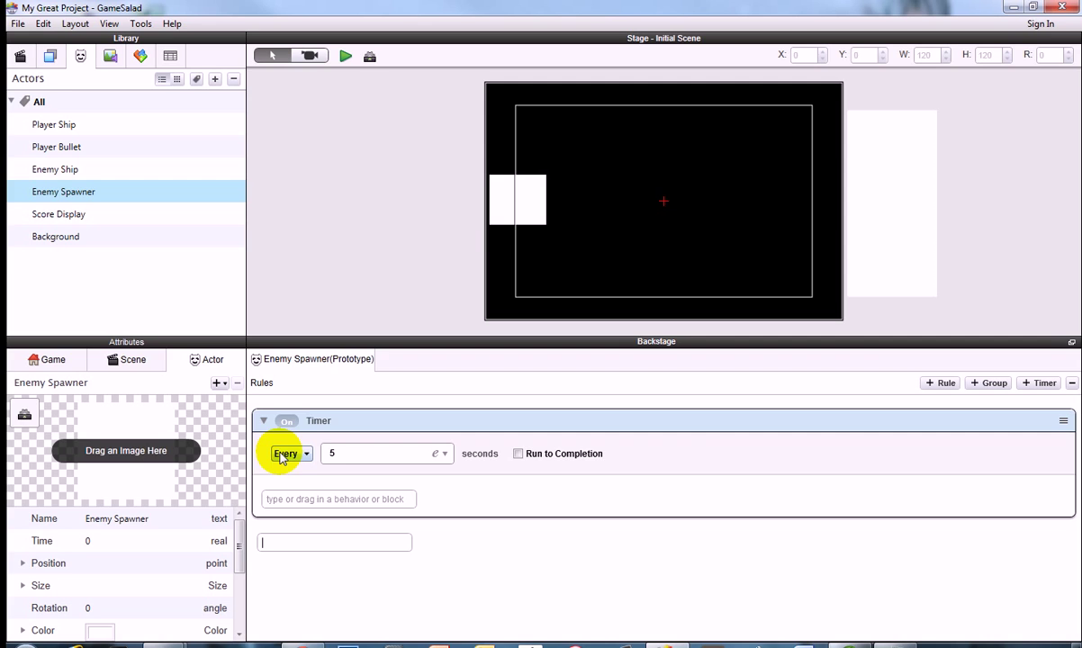
{"action": "left_click", "coordinate": [437, 457]}
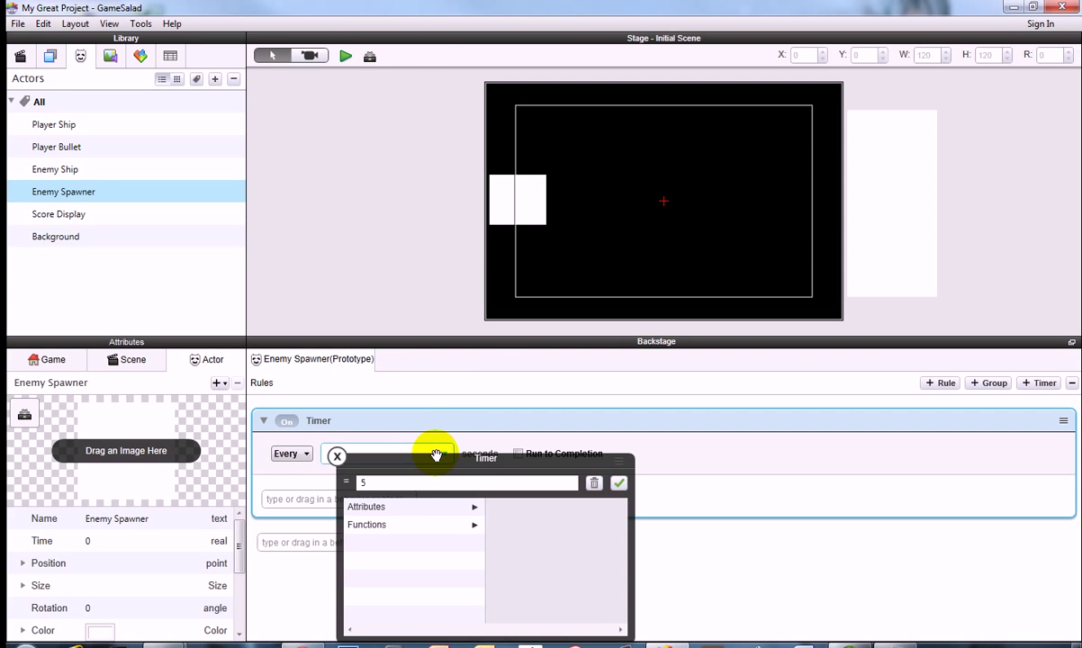
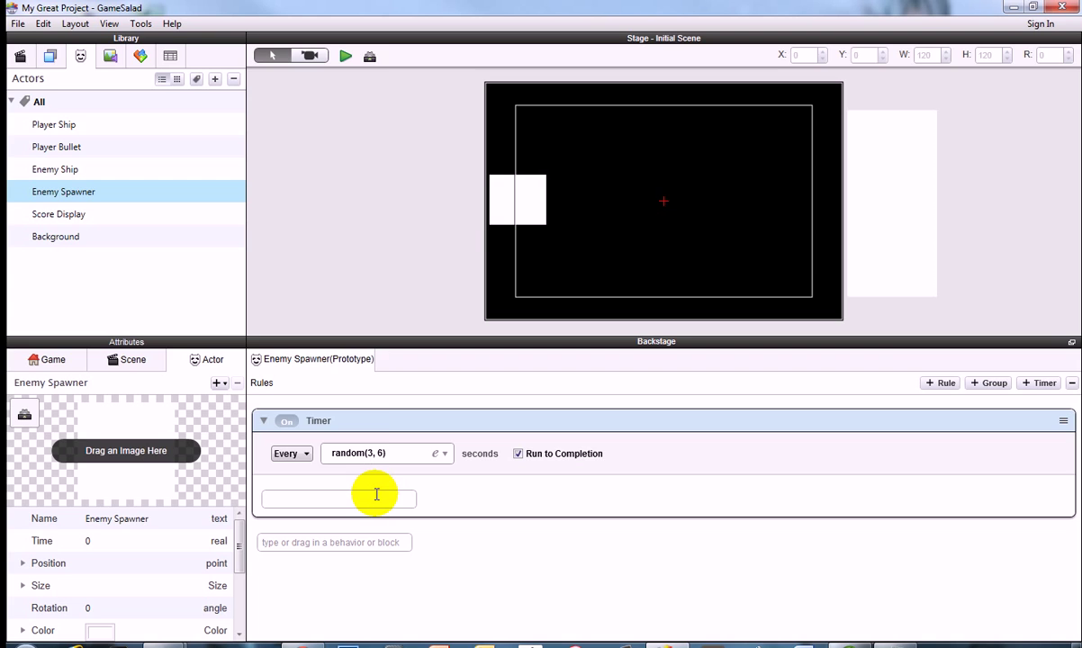
Step: Add a Spawn Actor behavior inside the Enemy Spawner's timer and set it to spawn Enemy Ship
{"action": "left_click", "coordinate": [321, 499]}
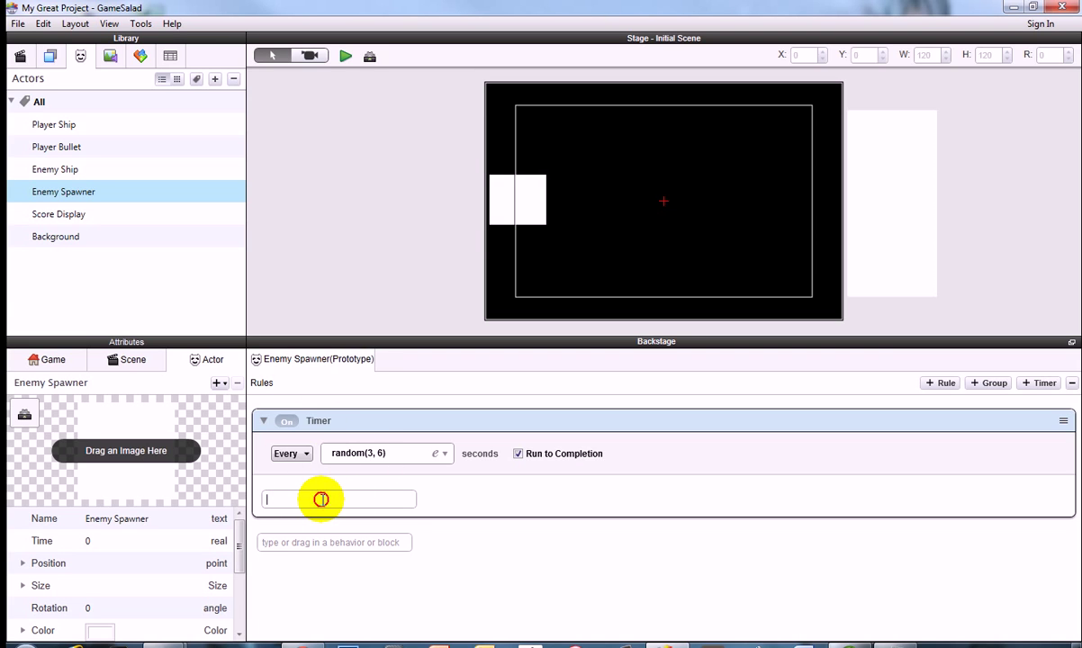
{"action": "type", "text": "spawn Actor"}
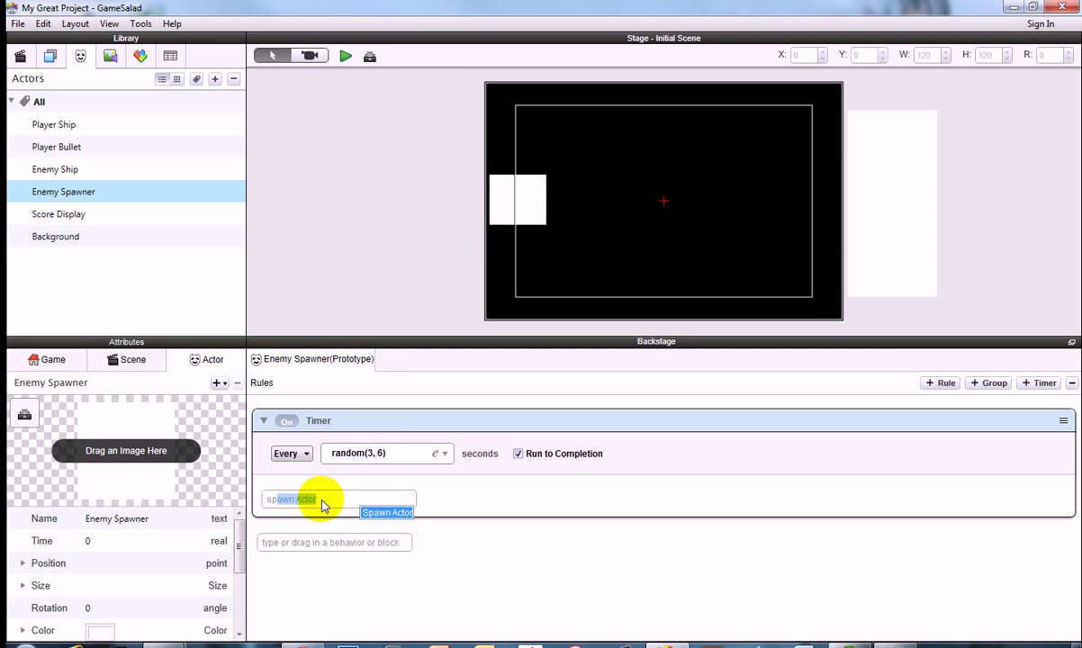
{"action": "key", "text": "Return"}
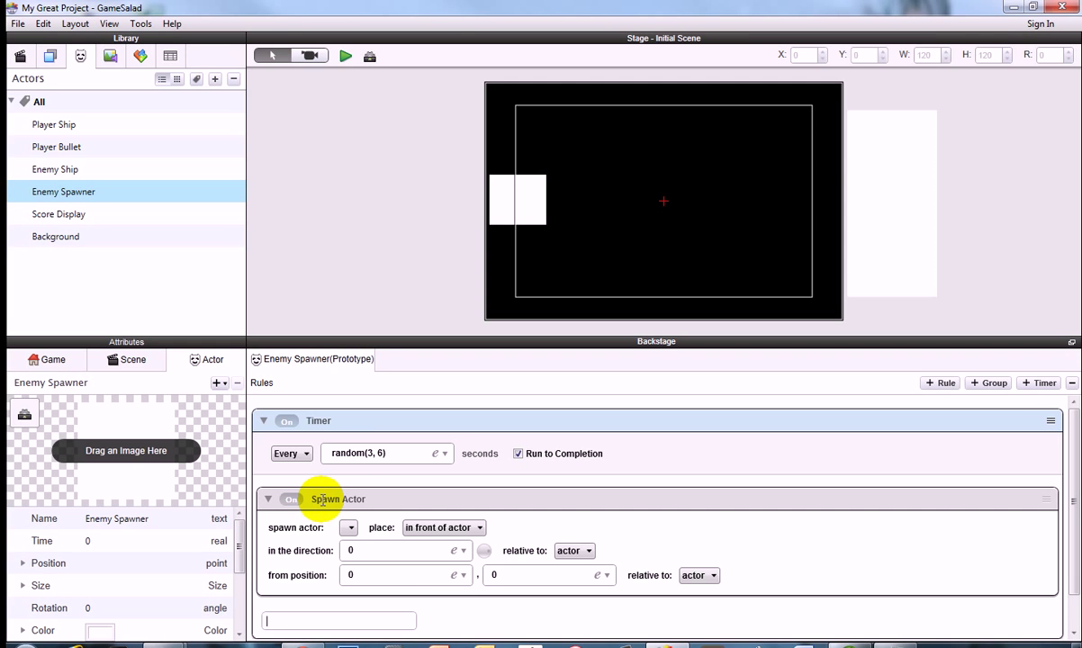
{"action": "left_click", "coordinate": [349, 528]}
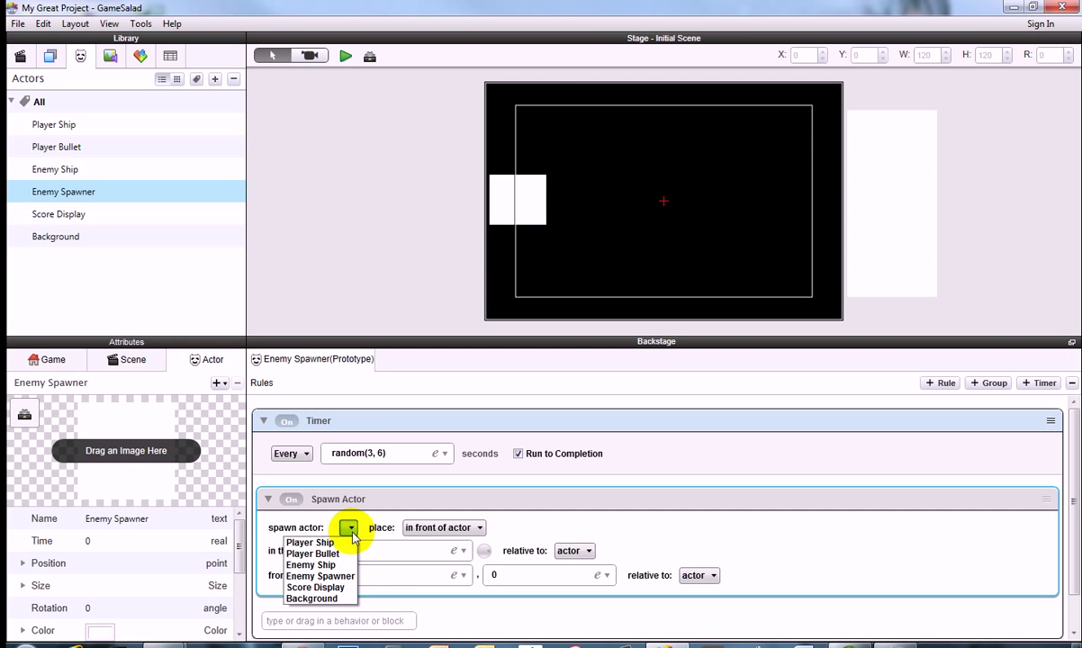
{"action": "left_click", "coordinate": [326, 567]}
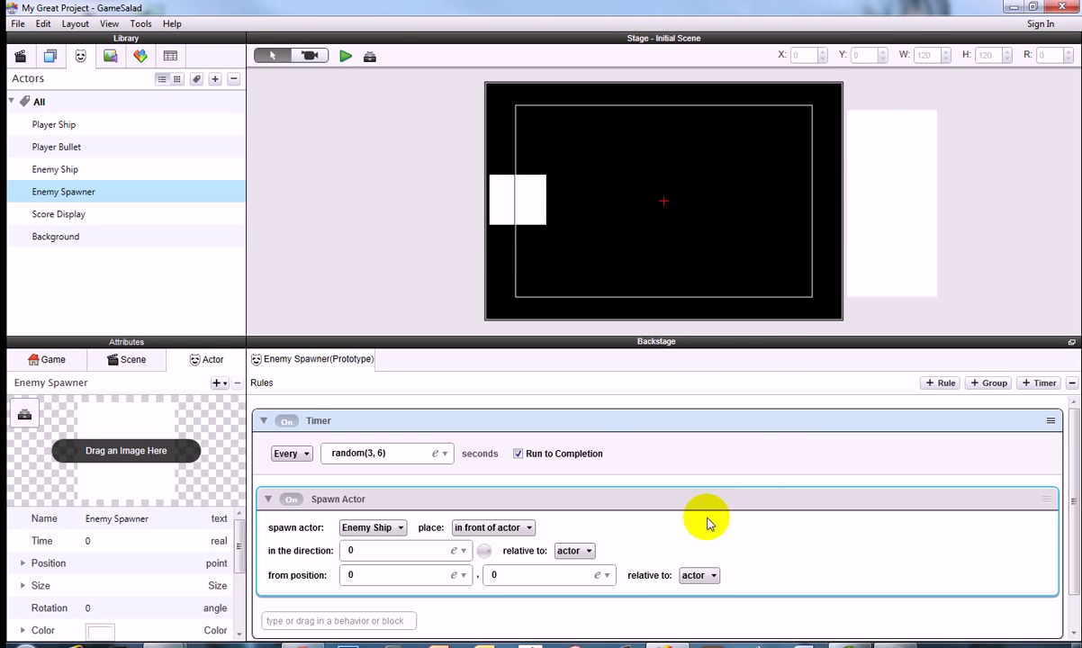
Step: Set the vertical spawn position of the Enemy Ship to the expression random(-125, 125)
{"action": "left_click", "coordinate": [498, 574]}
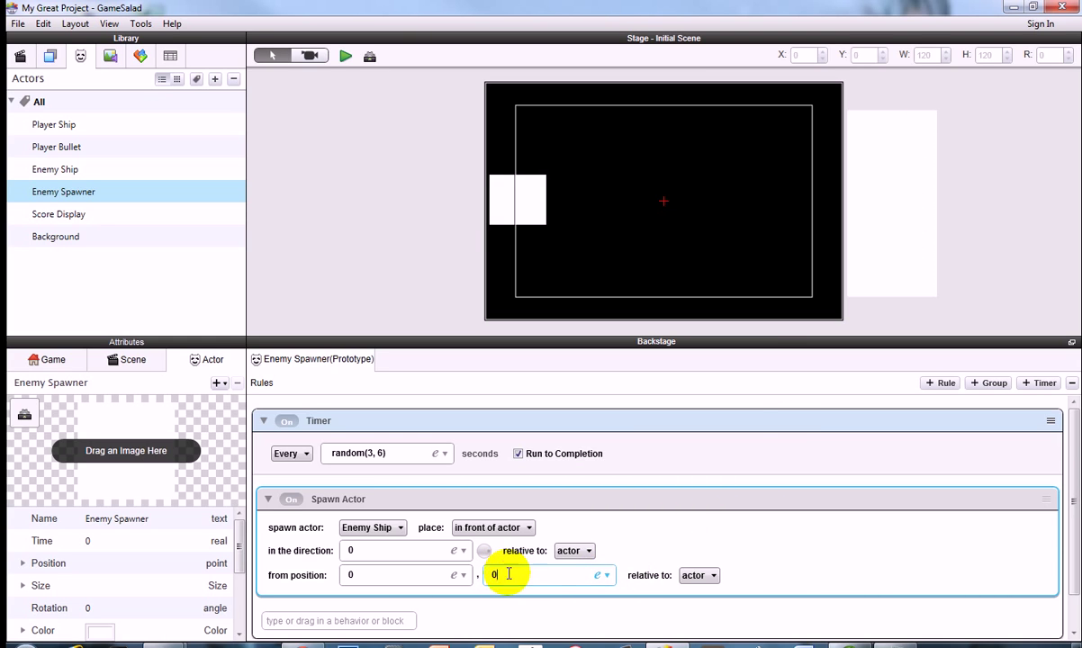
{"action": "left_click", "coordinate": [599, 576]}
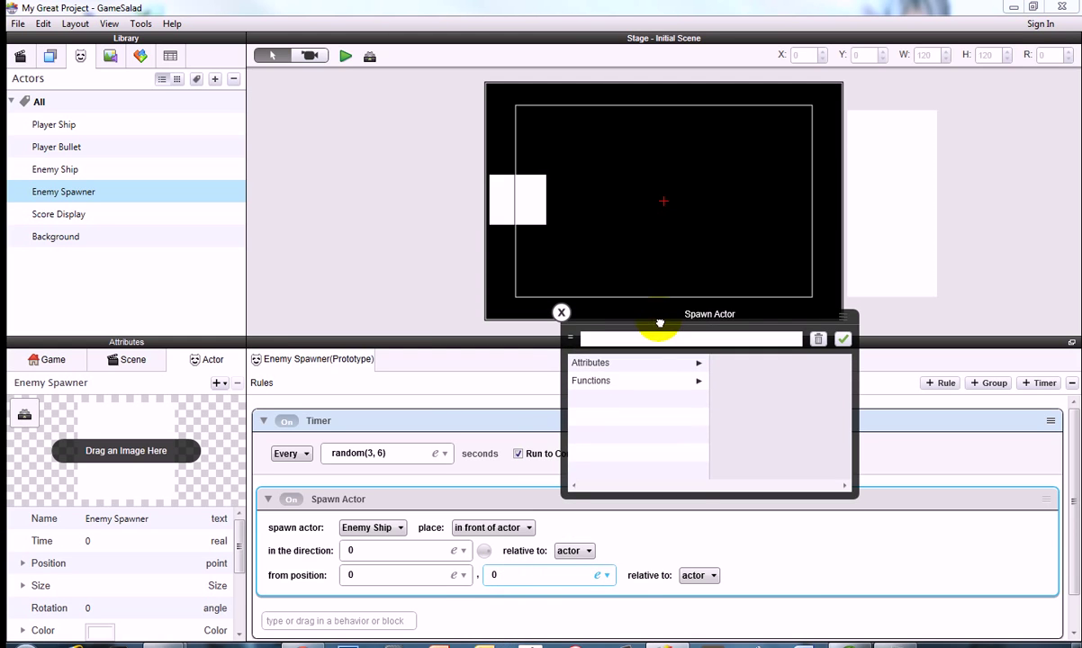
{"action": "left_click", "coordinate": [622, 373]}
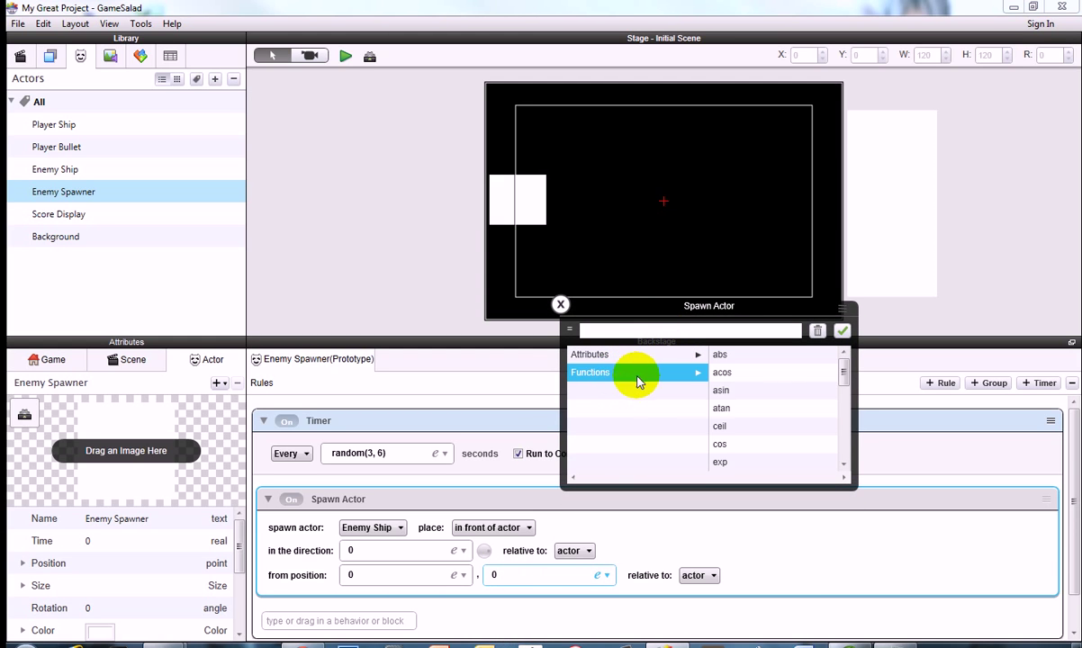
{"action": "scroll", "coordinate": [829, 387], "scroll_direction": "down", "scroll_amount": 3}
{"action": "scroll", "coordinate": [838, 416], "scroll_direction": "down", "scroll_amount": 1}
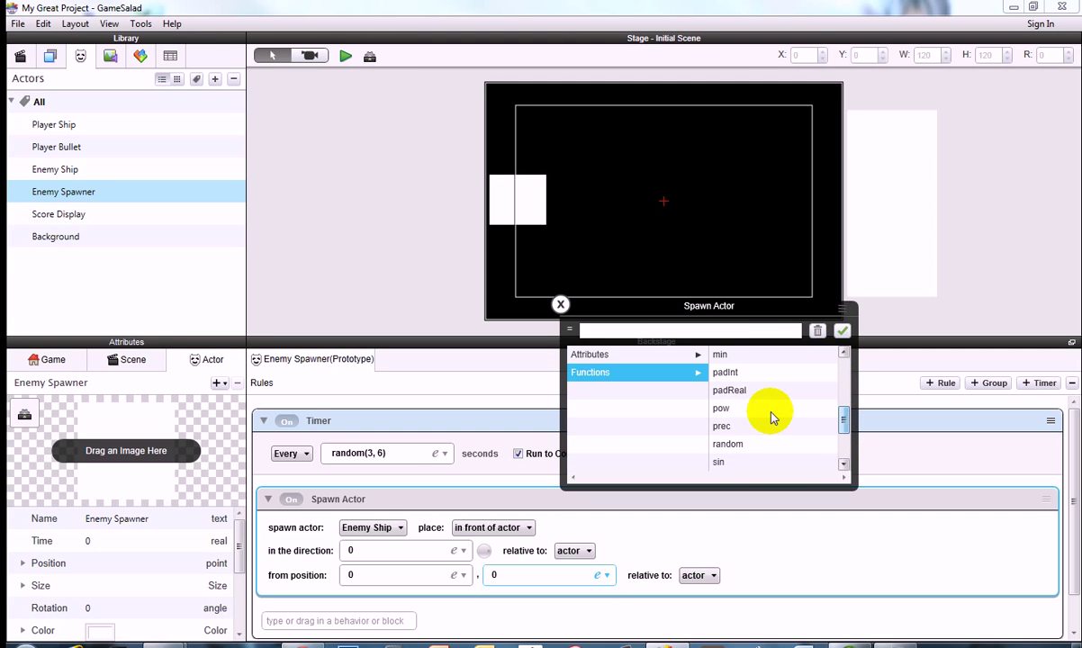
{"action": "left_click", "coordinate": [734, 446]}
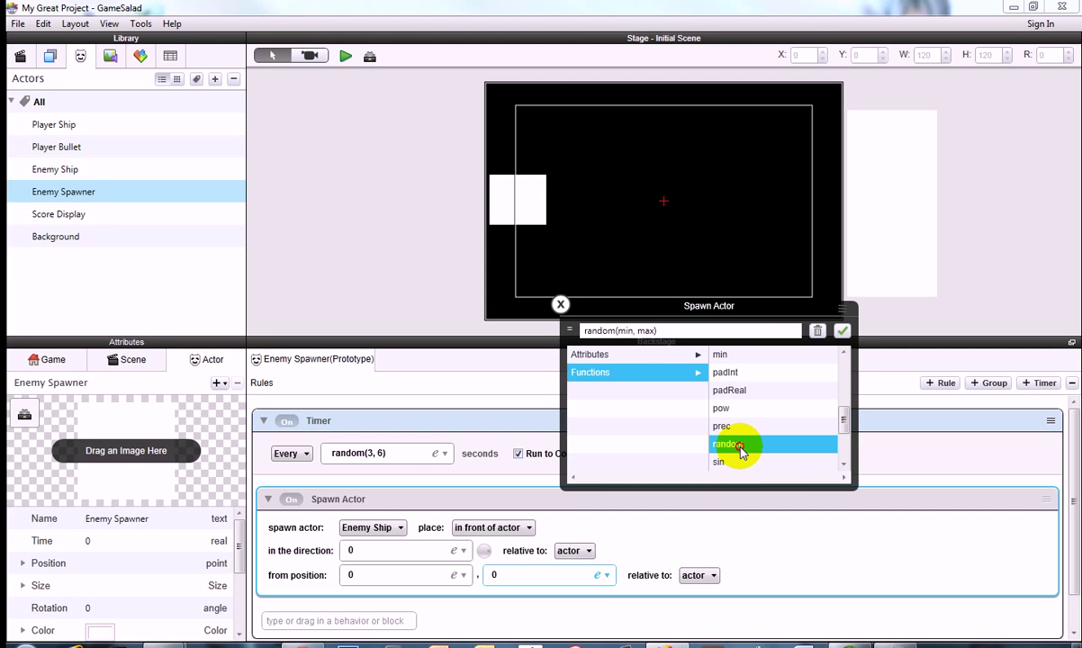
{"action": "double_click", "coordinate": [624, 331]}
{"action": "type", "text": "-1"}
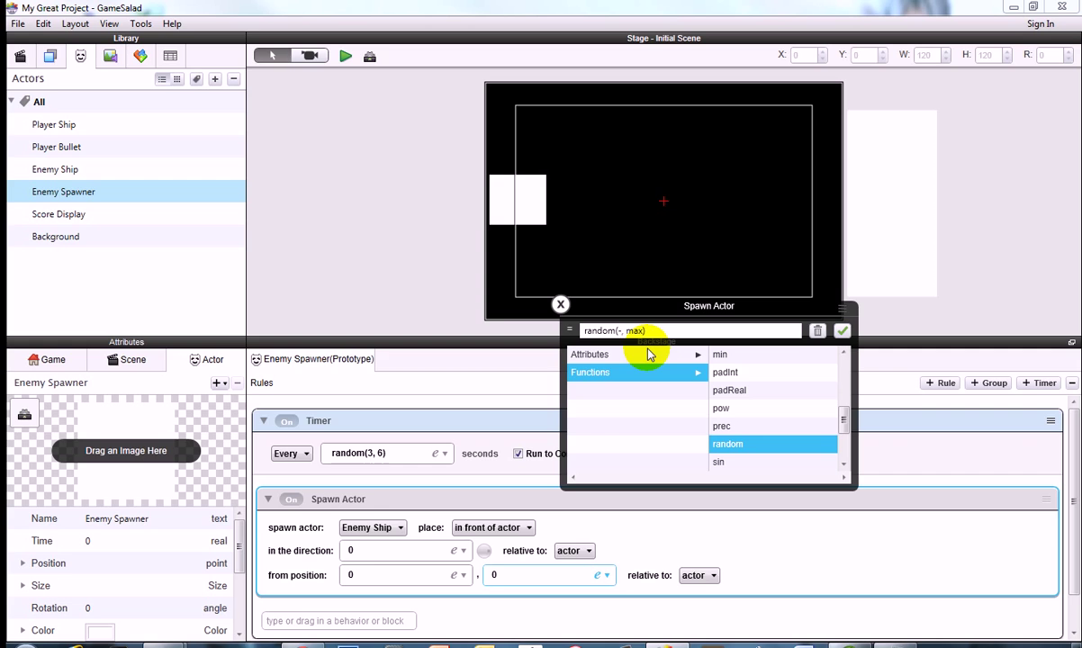
{"action": "type", "text": "2"}
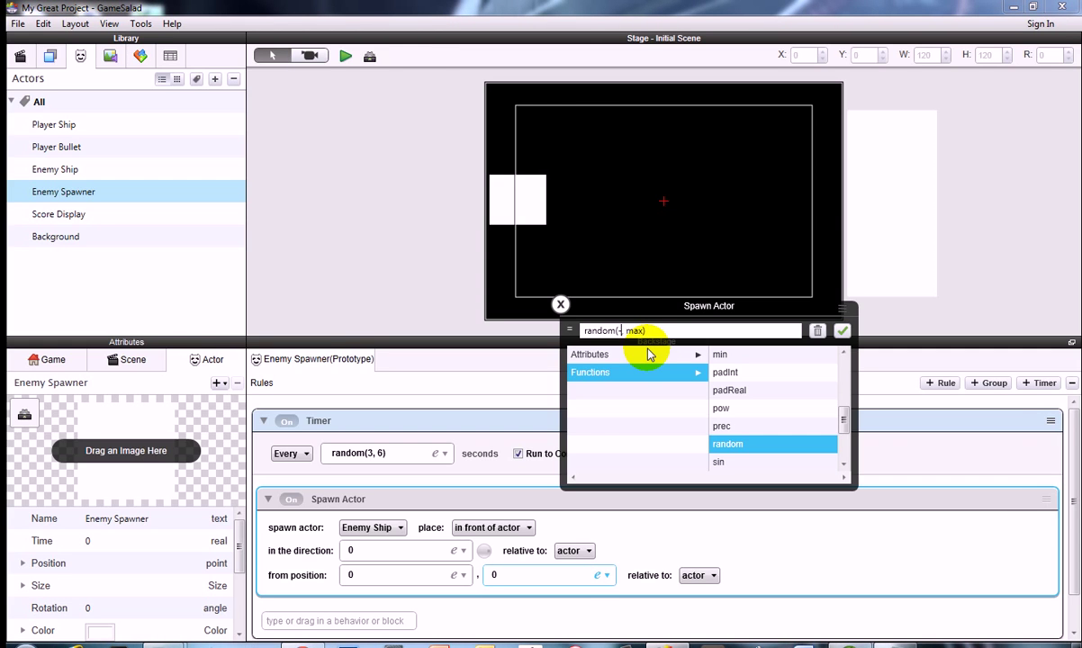
{"action": "type", "text": "5"}
{"action": "double_click", "coordinate": [649, 330]}
{"action": "left_click", "coordinate": [839, 334]}
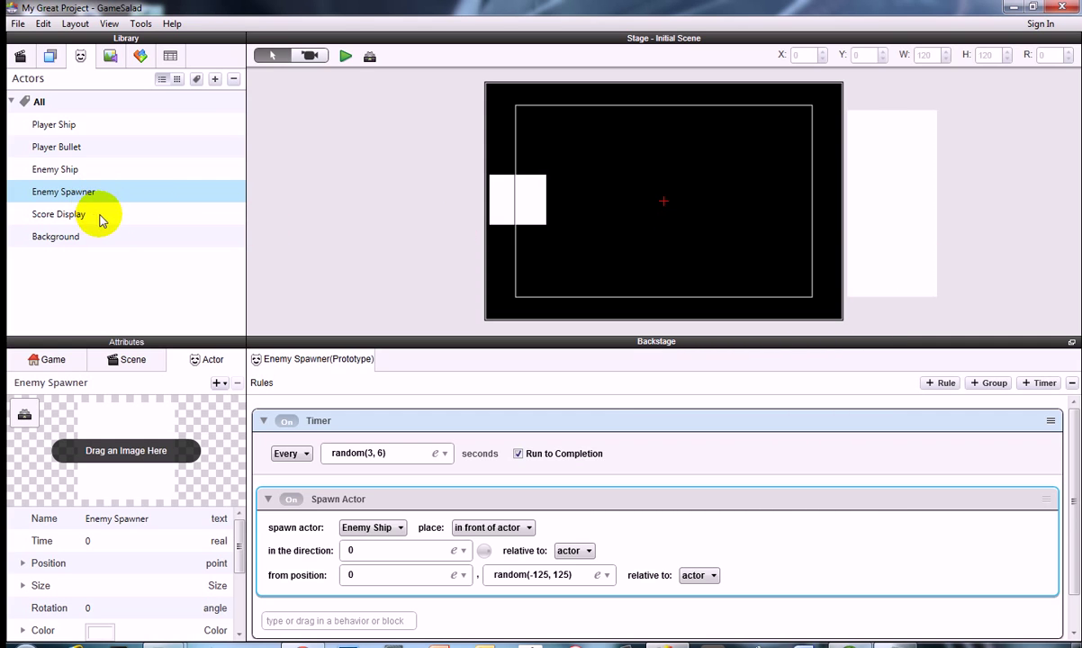
Step: Color the Enemy Ship actor pure red (255, 0, 0)
{"action": "left_click", "coordinate": [66, 173]}
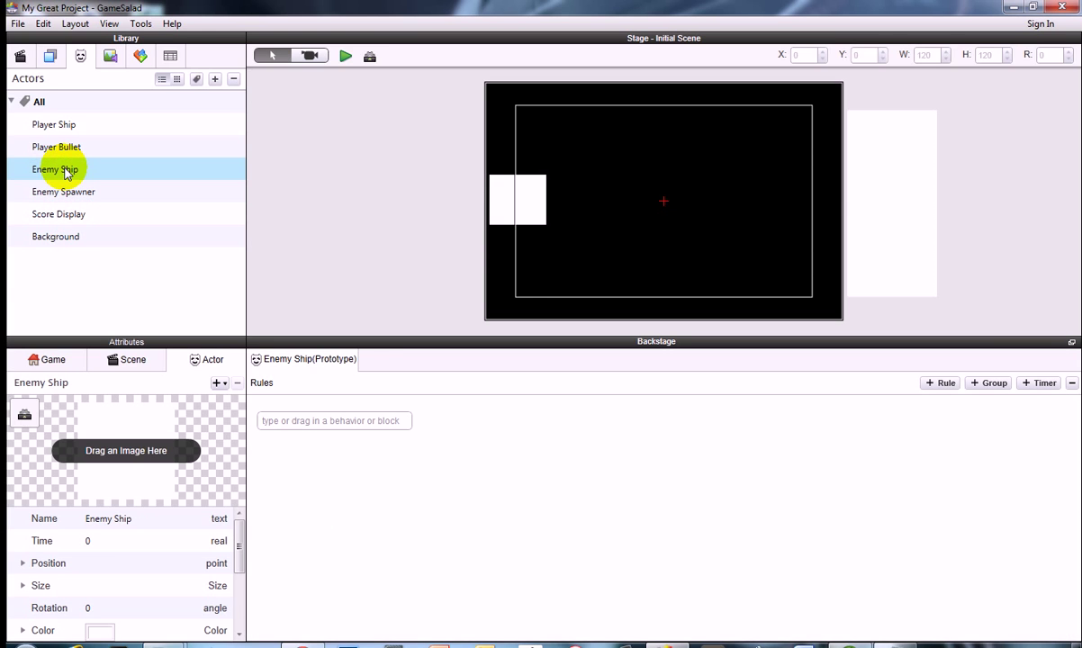
{"action": "scroll", "coordinate": [239, 542], "scroll_direction": "down", "scroll_amount": 2}
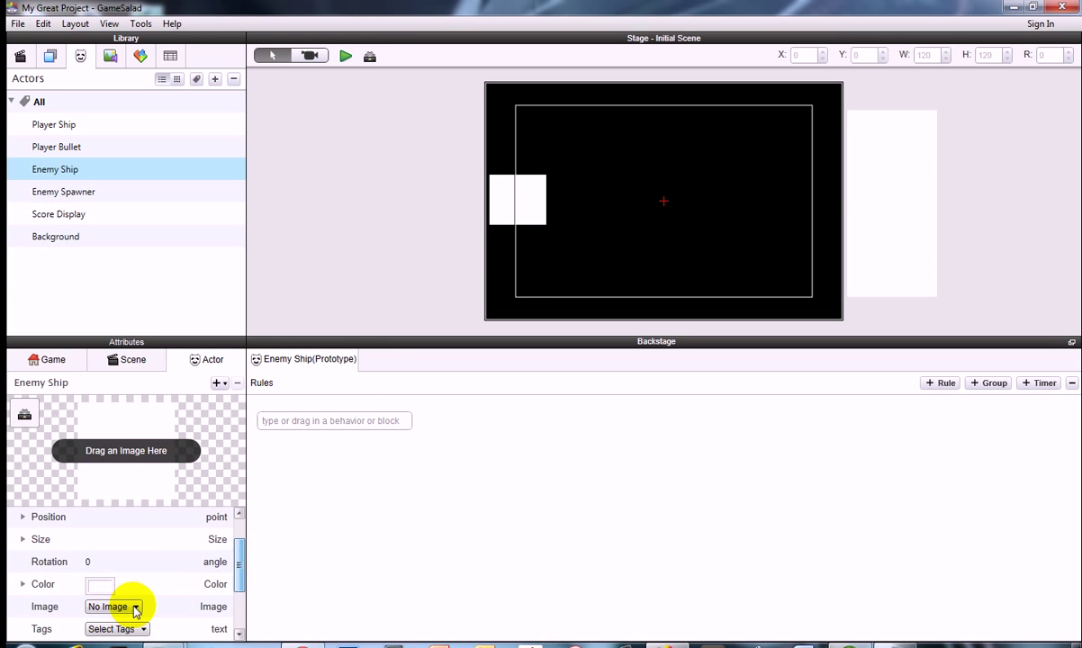
{"action": "left_click", "coordinate": [102, 587]}
{"action": "left_click", "coordinate": [301, 180]}
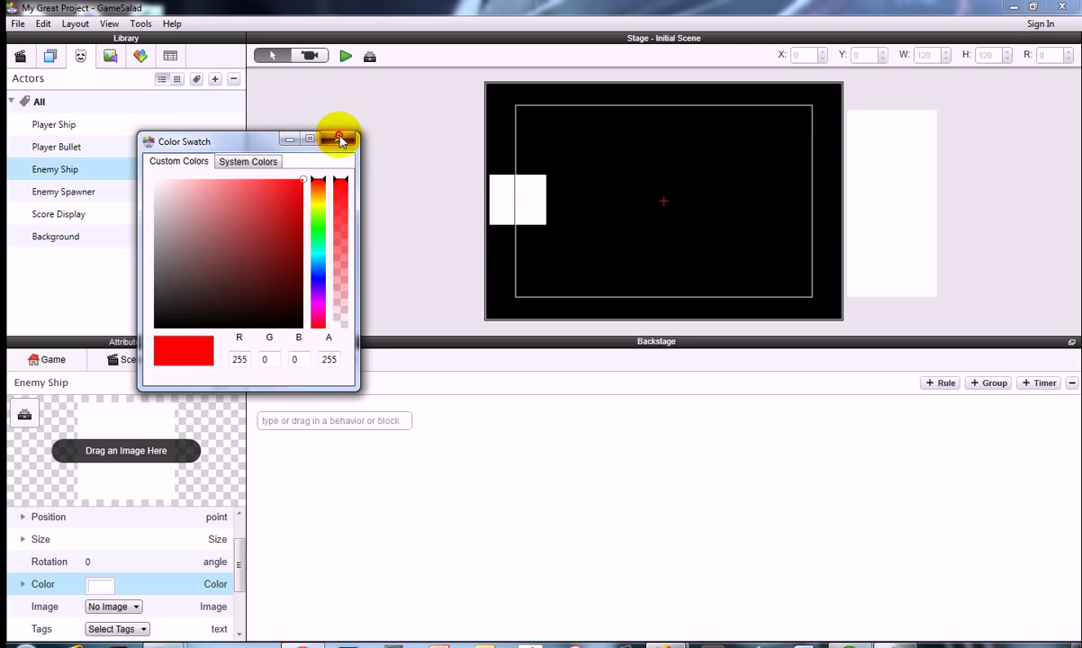
{"action": "left_click", "coordinate": [351, 138]}
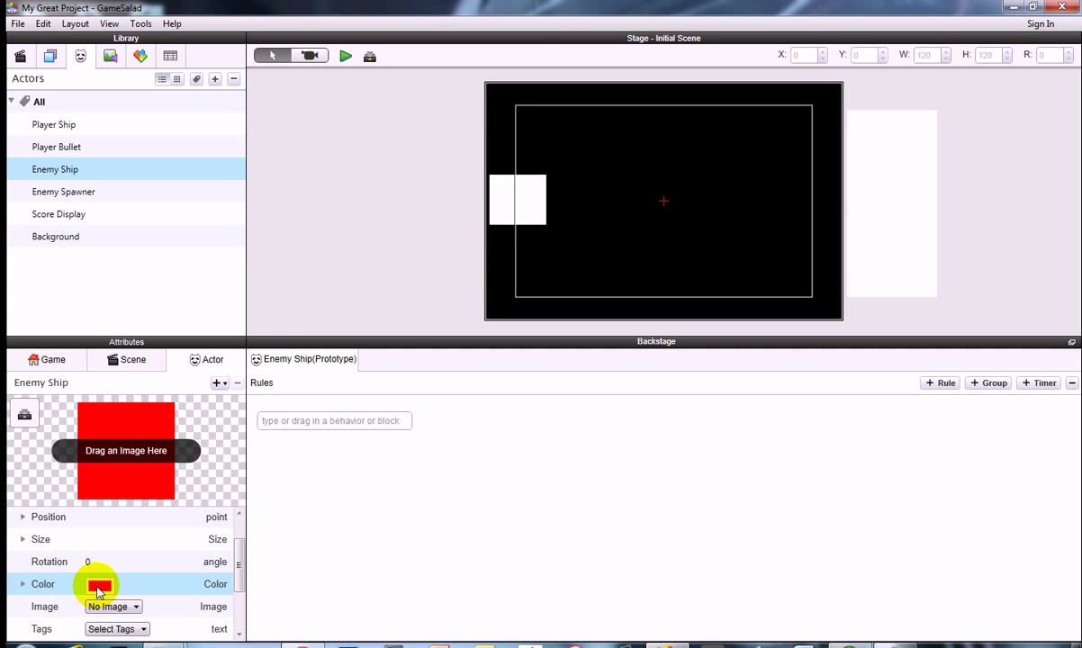
Step: Move the placed Enemy Spawner inside the scene to about X 398, Y 163, preview the enemy spawning, and return to the editor
{"action": "left_click_drag", "start_coordinate": [877, 230], "coordinate": [771, 225]}
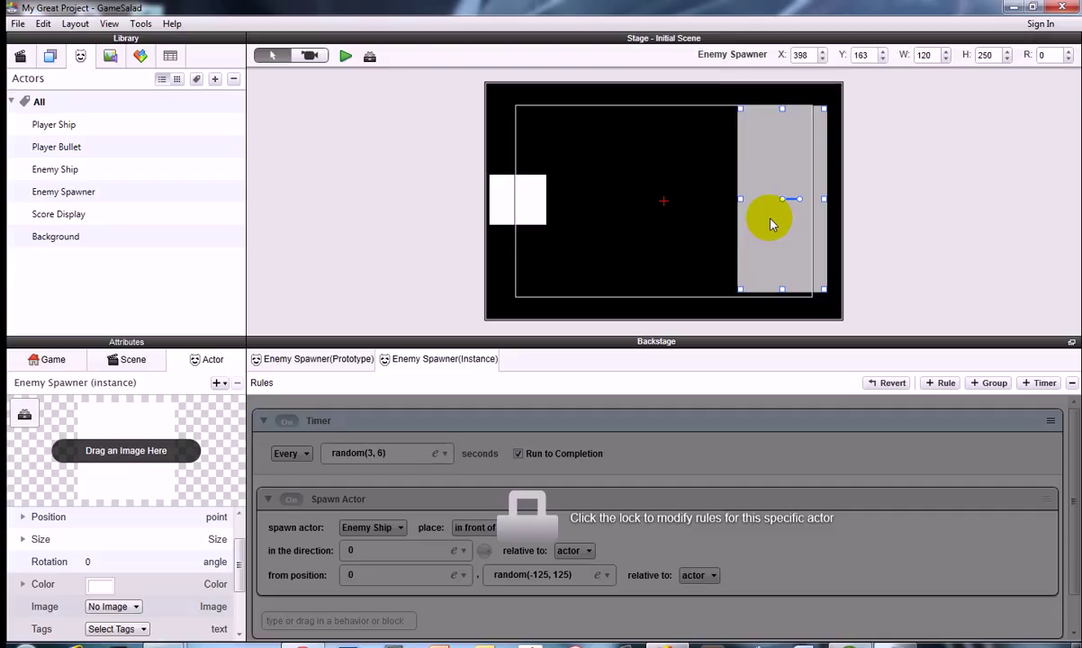
{"action": "left_click", "coordinate": [345, 56]}
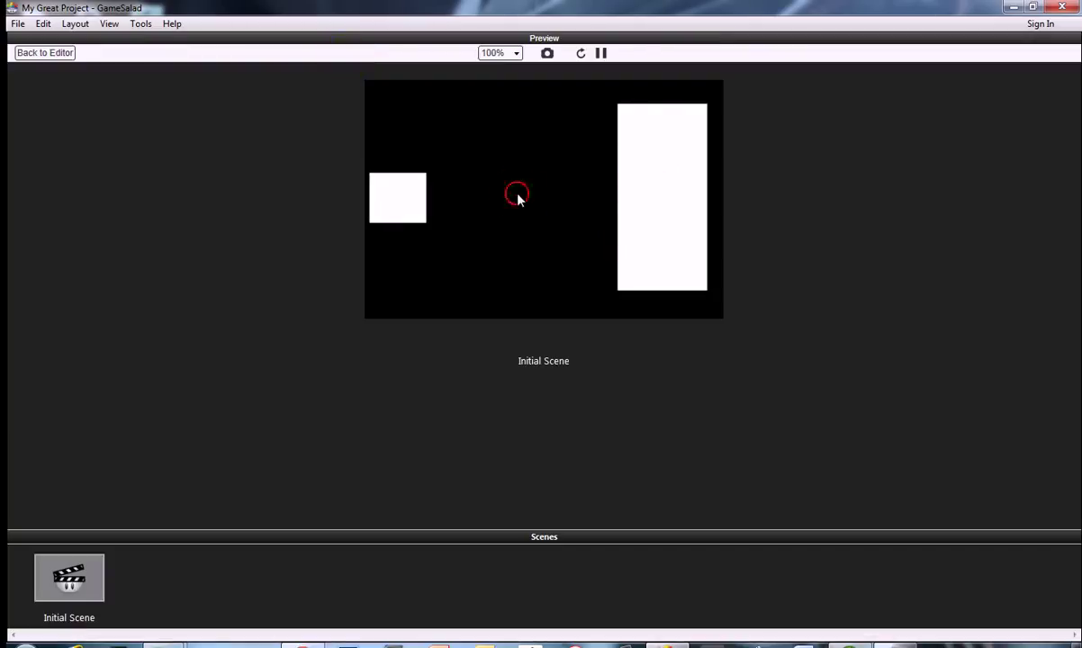
{"action": "left_click", "coordinate": [658, 257]}
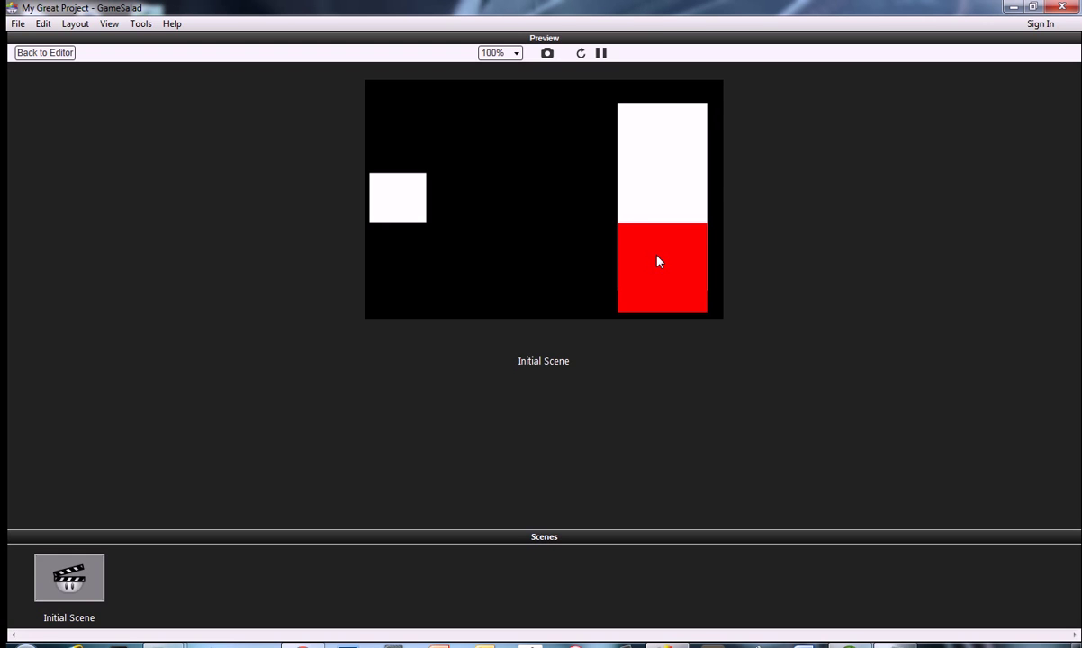
{"action": "left_click", "coordinate": [657, 257]}
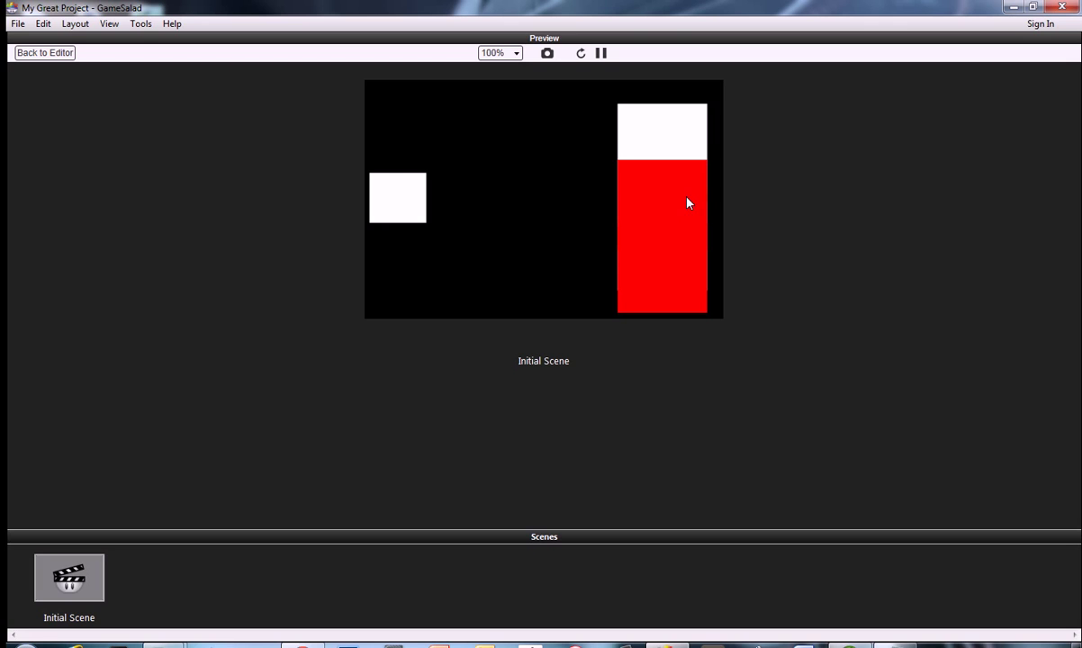
{"action": "left_click", "coordinate": [666, 128]}
{"action": "left_click", "coordinate": [44, 53]}
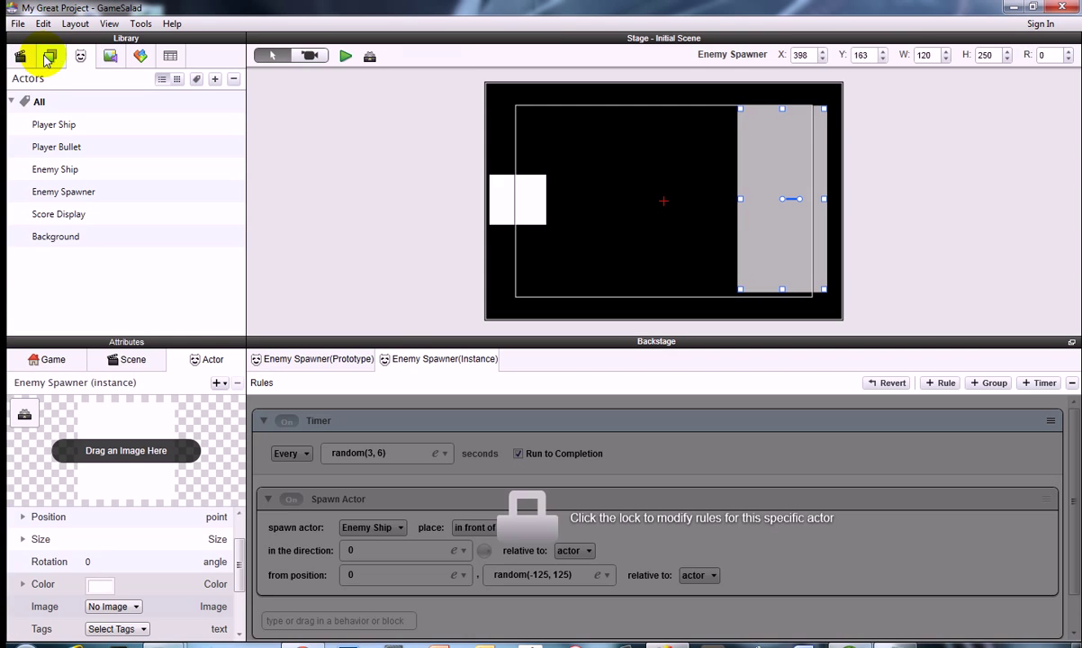
Step: Set the Enemy Ship actor's size to a width of 76 and a height of 67
{"action": "left_click", "coordinate": [61, 171]}
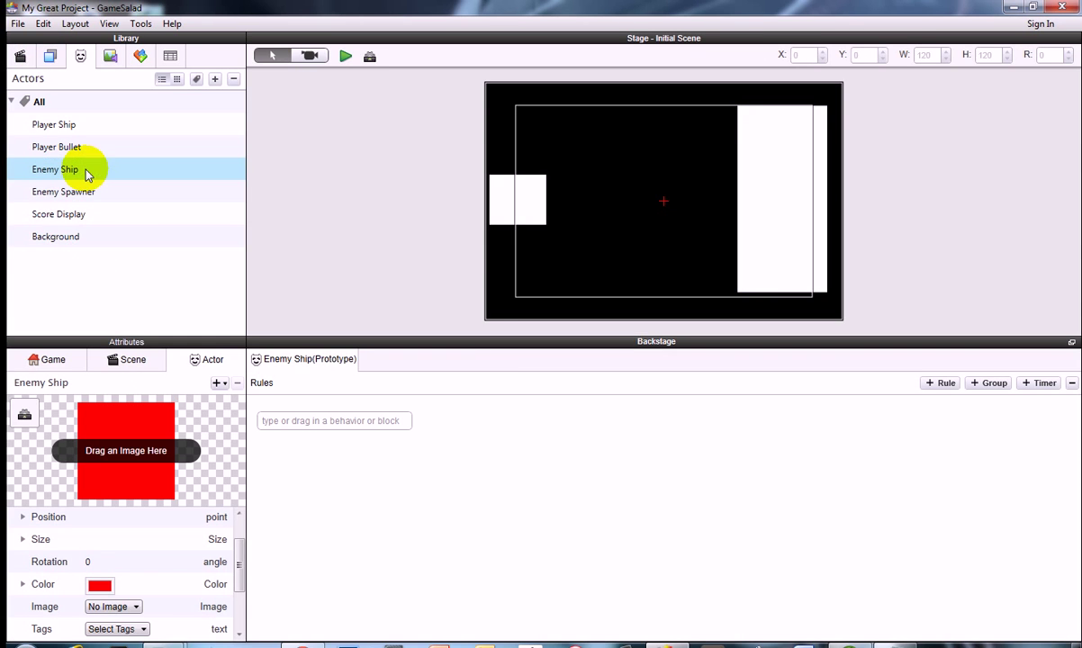
{"action": "left_click", "coordinate": [22, 539]}
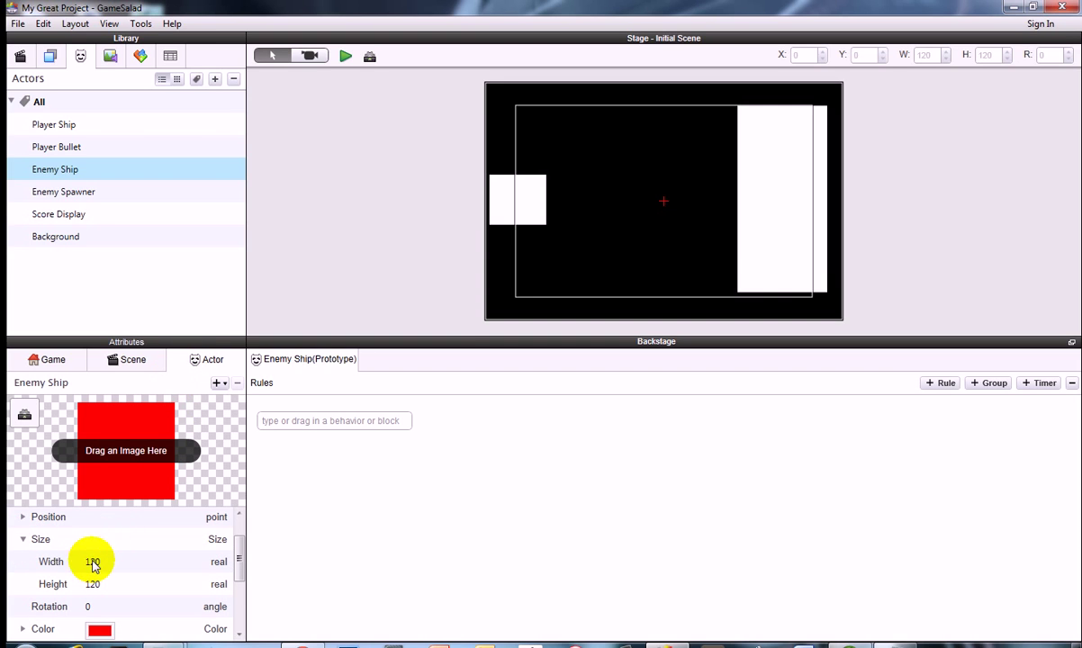
{"action": "left_click", "coordinate": [93, 563]}
{"action": "left_click", "coordinate": [92, 563]}
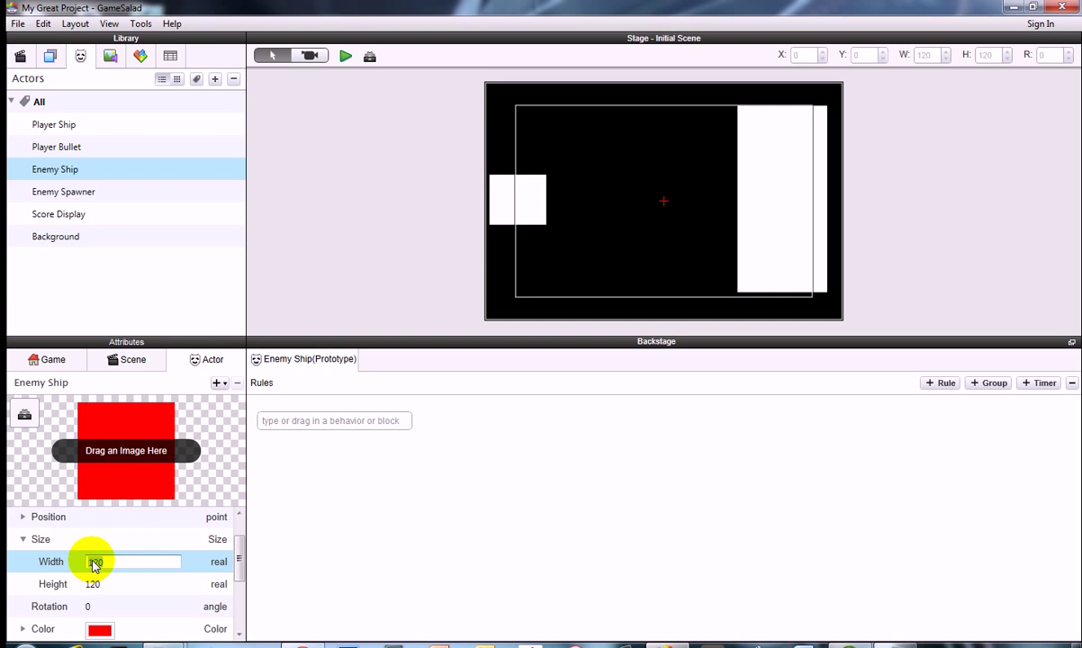
{"action": "type", "text": "76"}
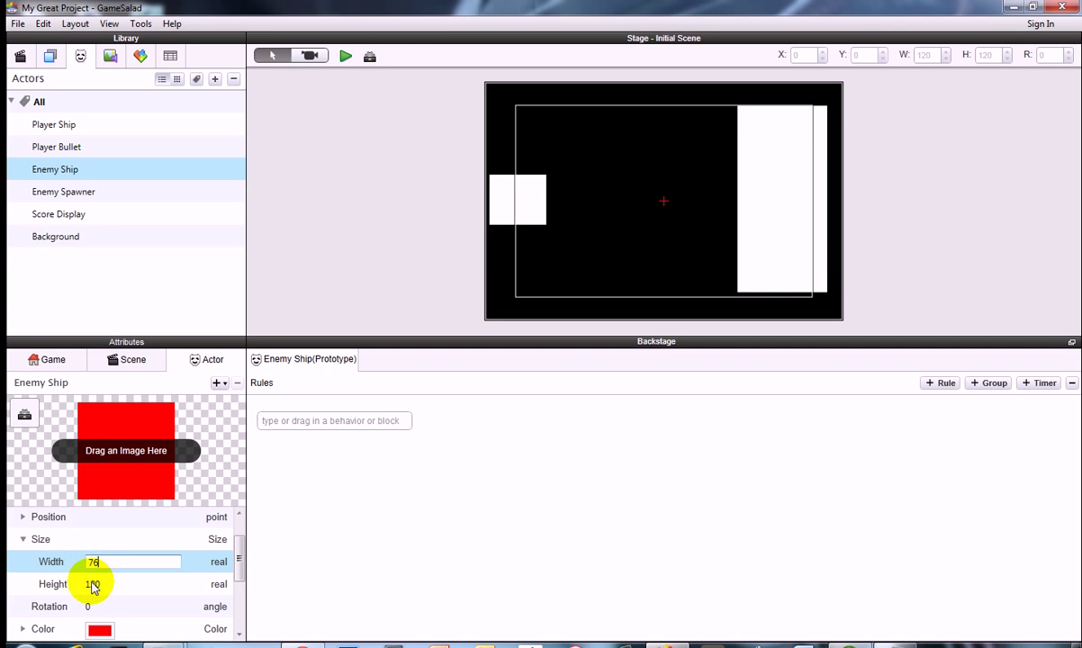
{"action": "left_click", "coordinate": [96, 583]}
{"action": "type", "text": "6"}
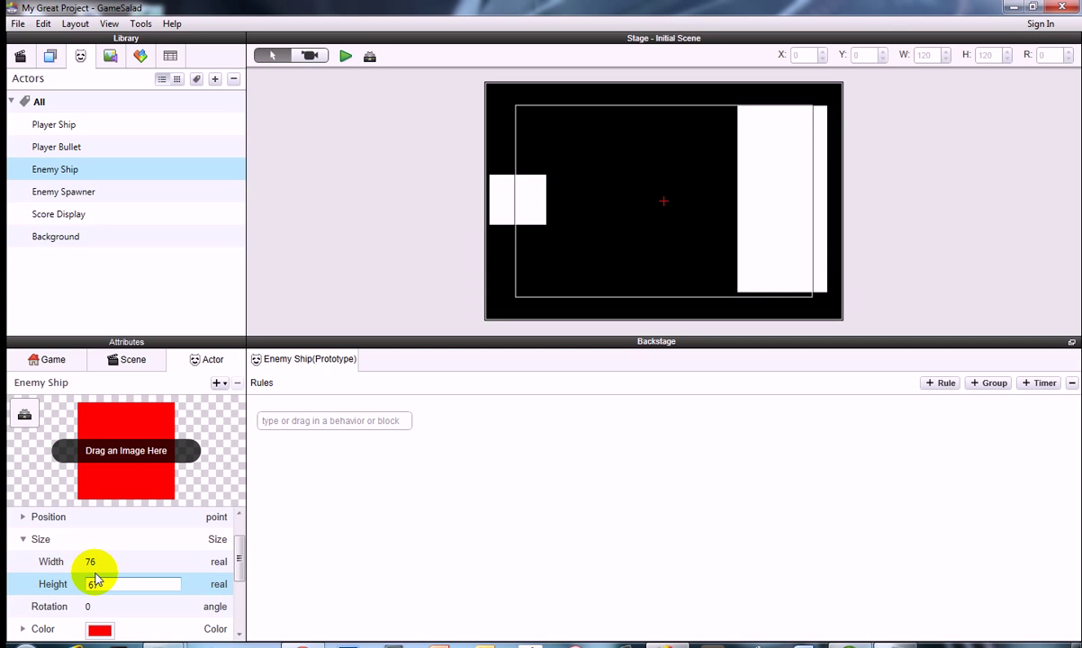
{"action": "type", "text": "7"}
{"action": "key", "text": "Return"}
Step: Preview the scene to check where the resized enemy ships spawn within the spawner, and return to the editor
{"action": "left_click", "coordinate": [347, 56]}
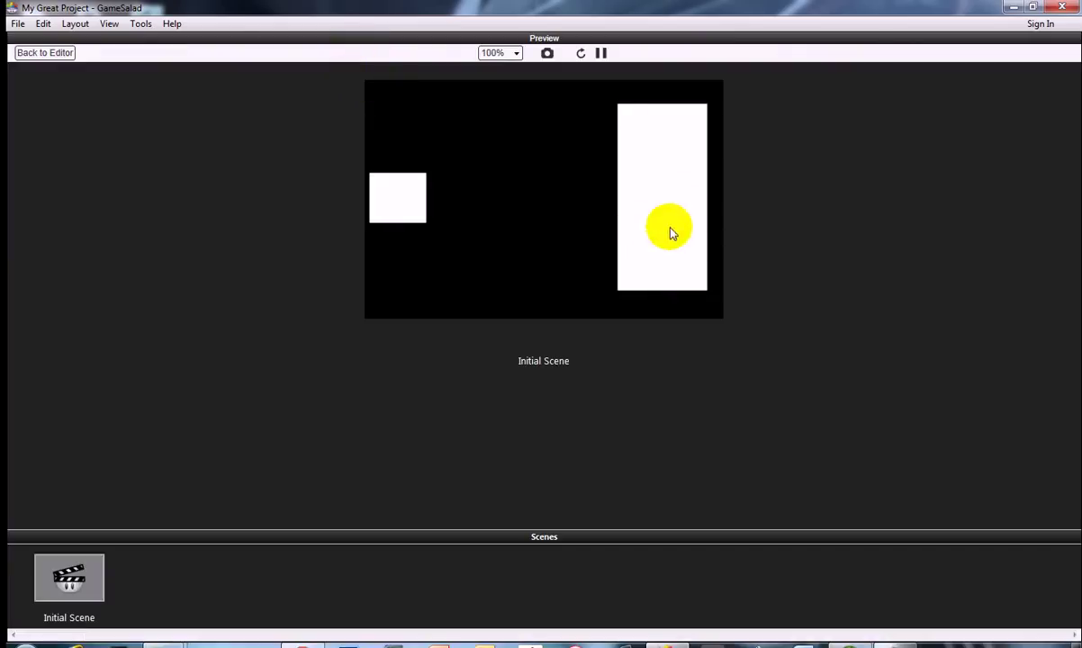
{"action": "left_click", "coordinate": [629, 235]}
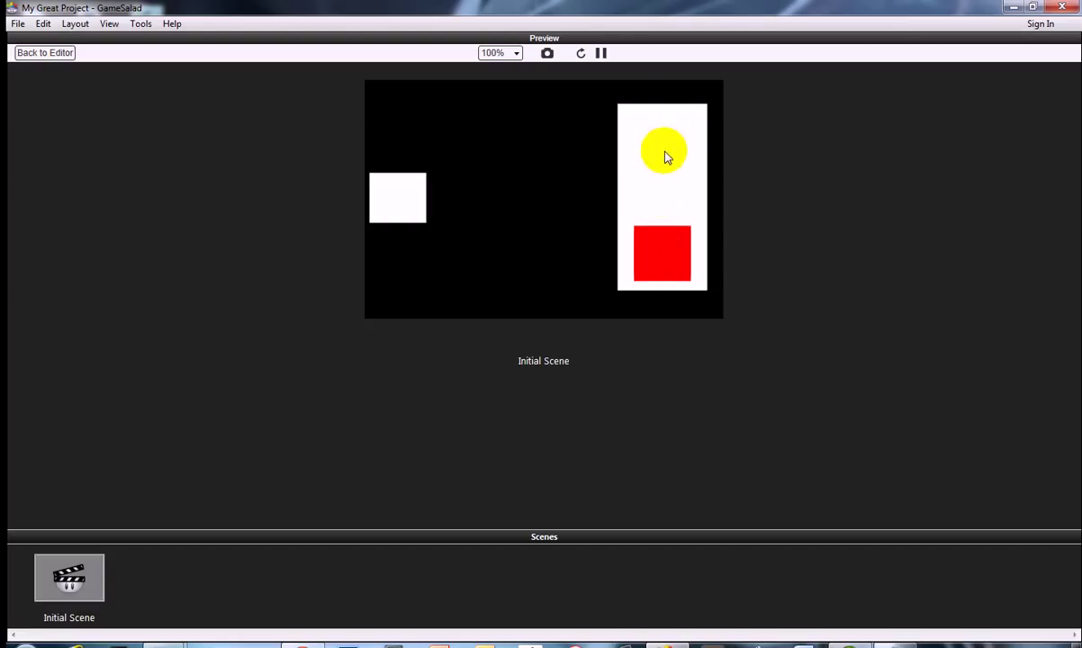
{"action": "left_click", "coordinate": [664, 203]}
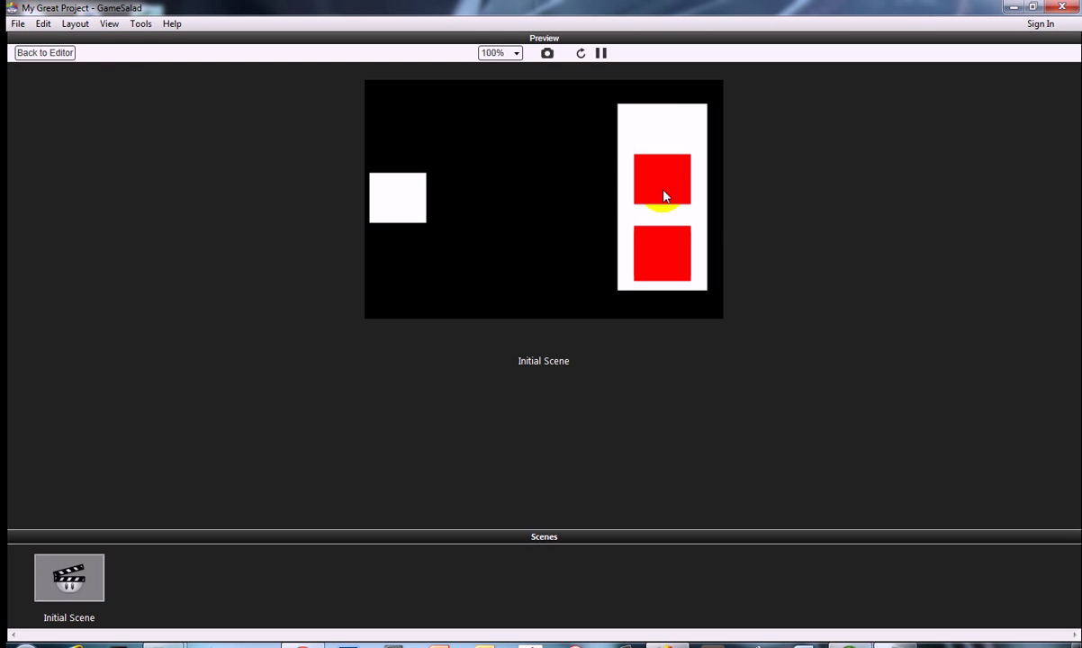
{"action": "left_click", "coordinate": [44, 52]}
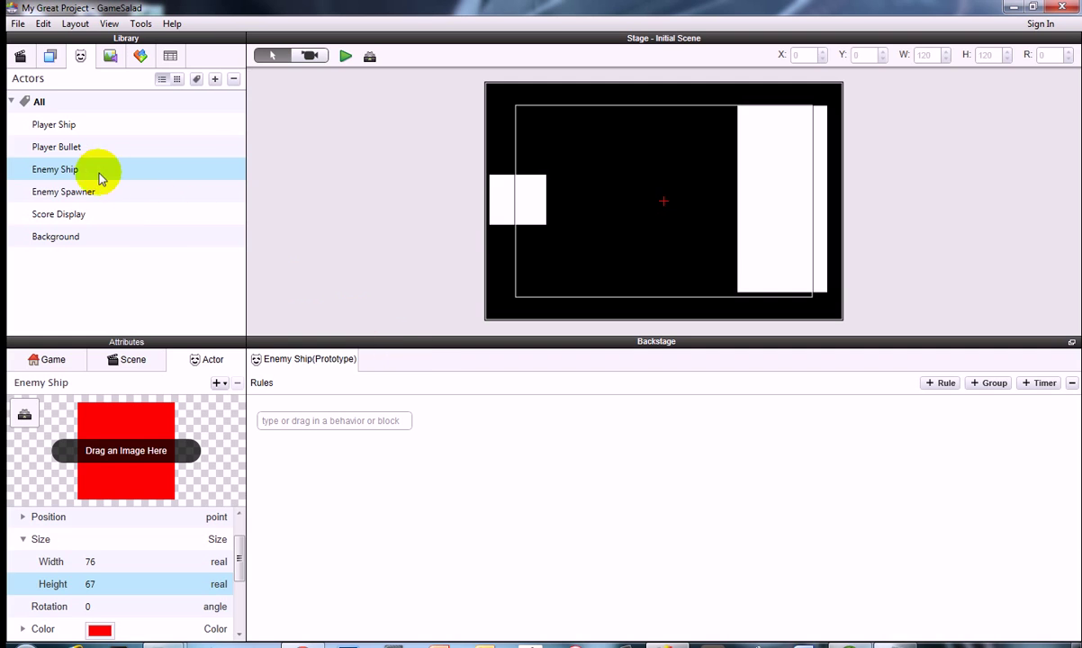
Step: Add a Move behavior to the Enemy Ship with direction 180 relative to the scene
{"action": "left_click", "coordinate": [337, 421]}
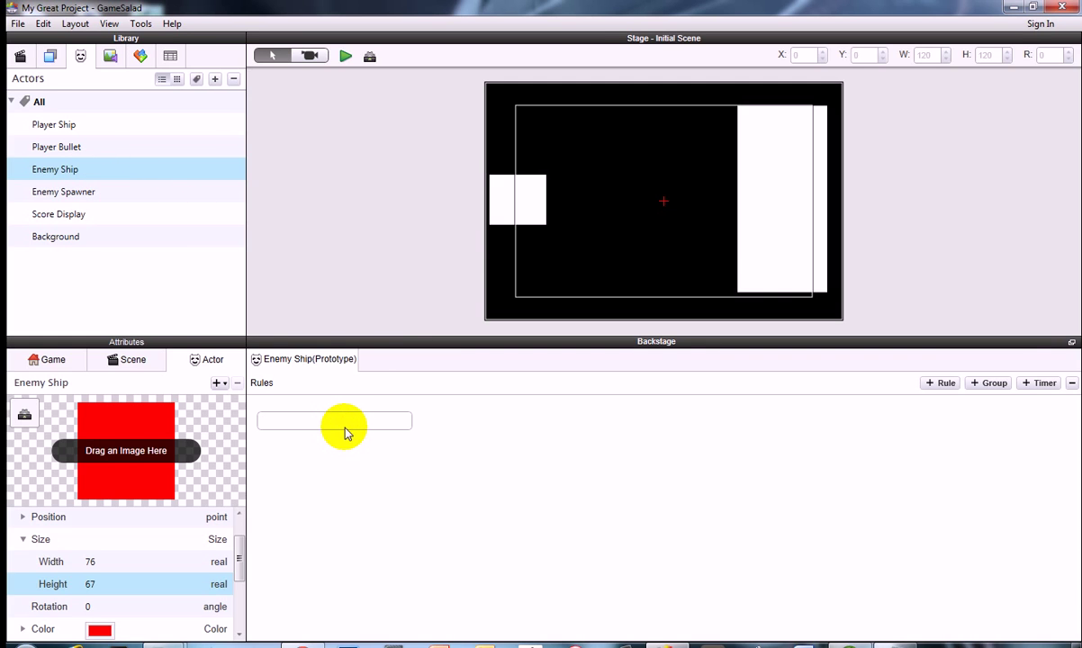
{"action": "left_click", "coordinate": [109, 174]}
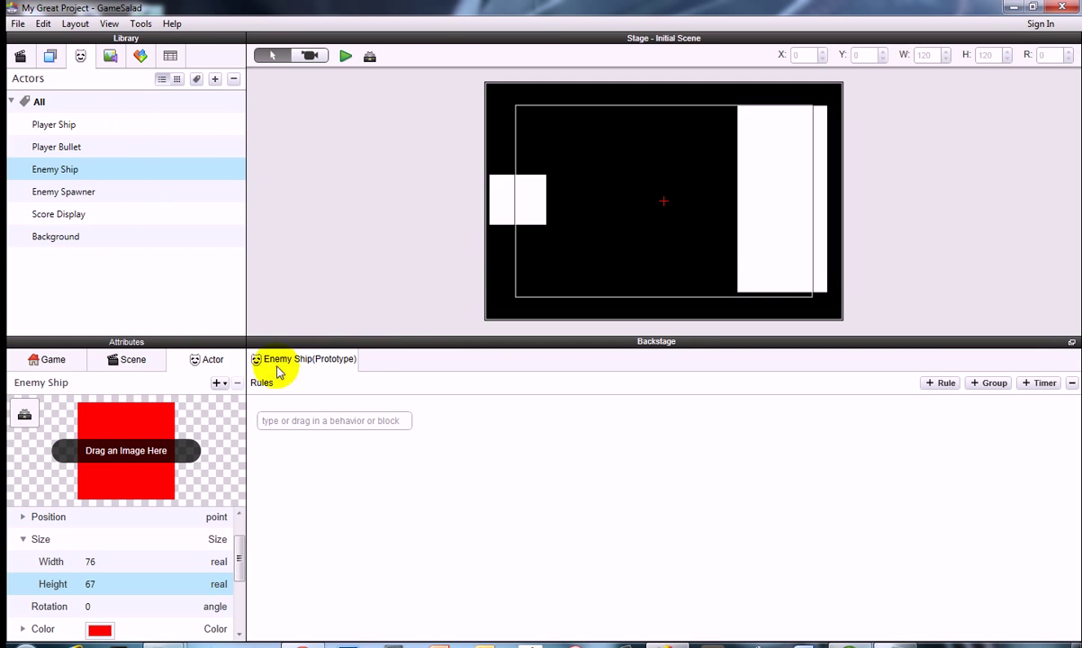
{"action": "left_click", "coordinate": [310, 417]}
{"action": "type", "text": "move"}
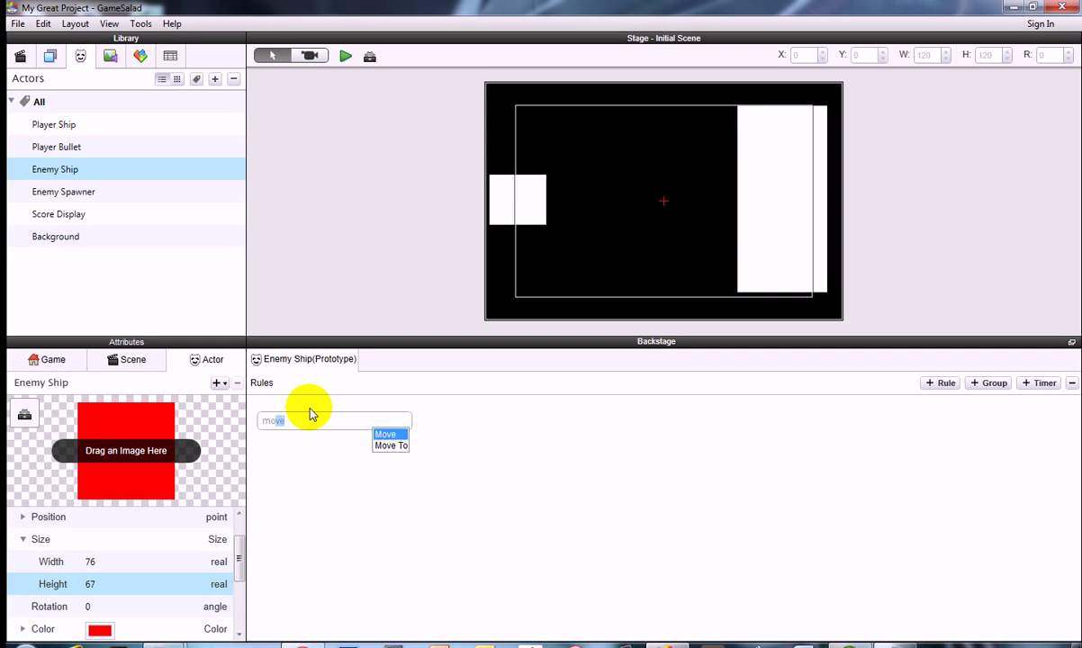
{"action": "key", "text": "Return"}
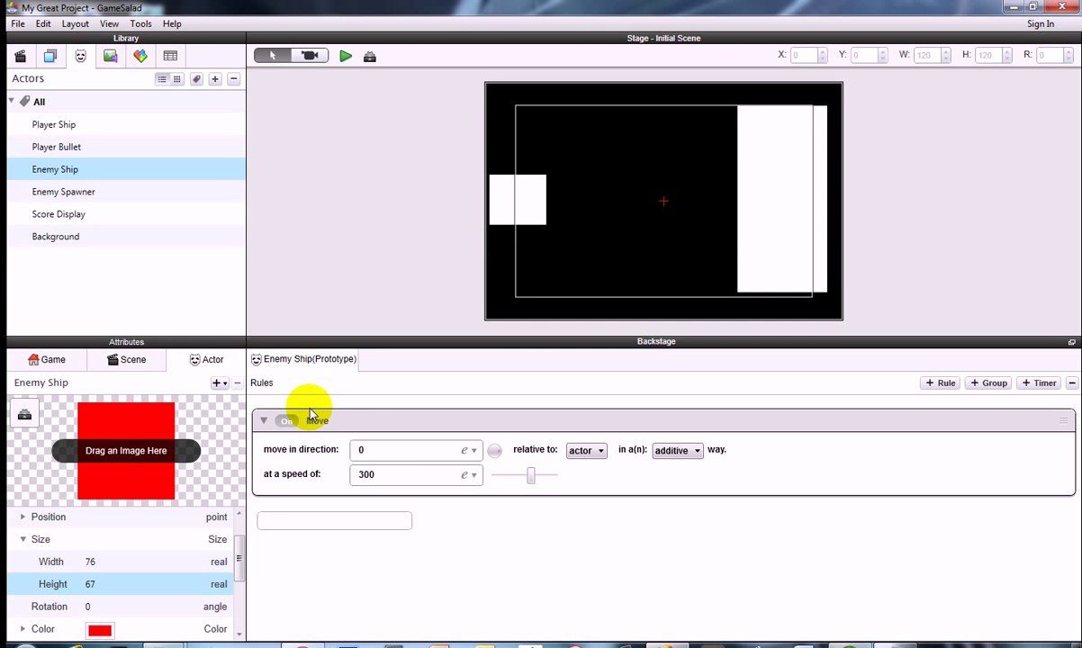
{"action": "left_click", "coordinate": [378, 450]}
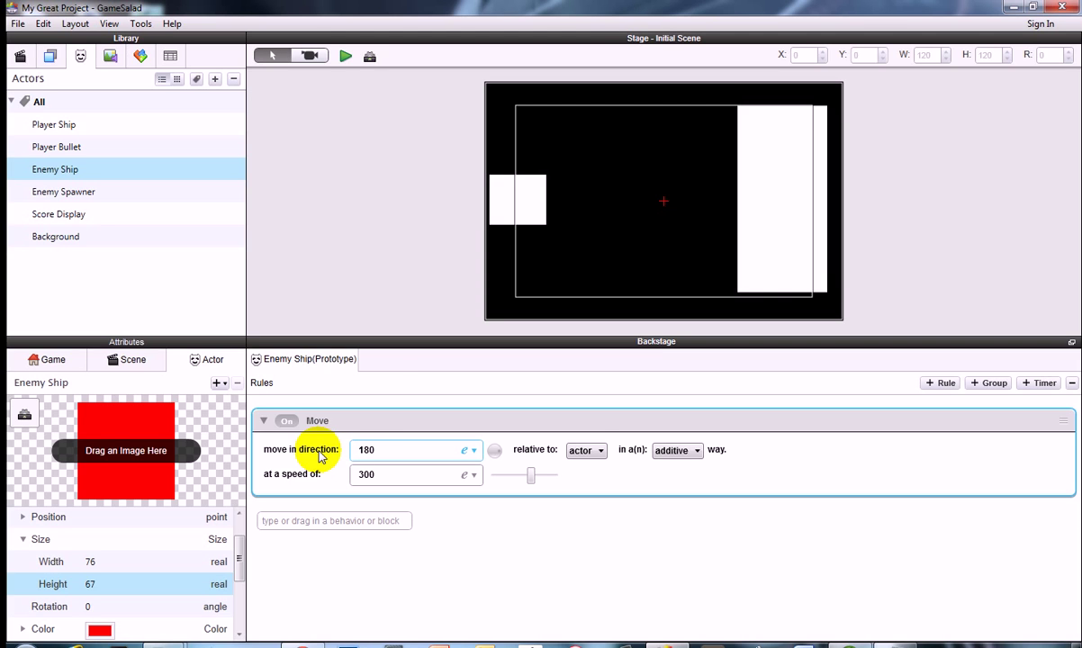
{"action": "left_click", "coordinate": [584, 450]}
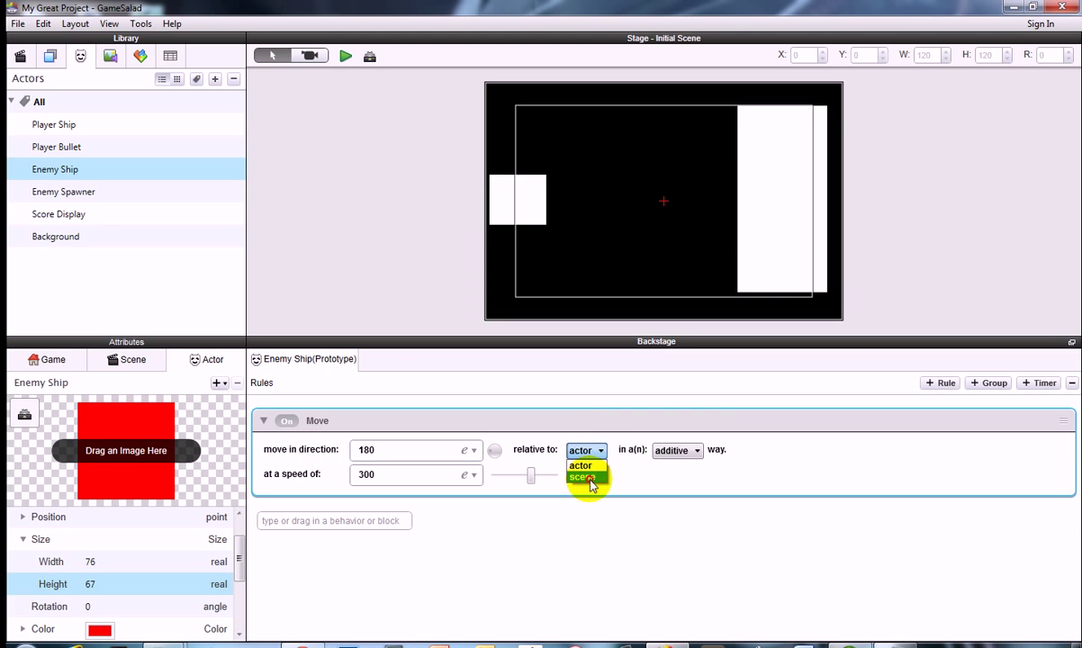
{"action": "left_click", "coordinate": [582, 478]}
Step: Move the Enemy Spawner off-screen to about X 542, Y 164, preview the enemies flying in, and return to the editor
{"action": "left_click_drag", "start_coordinate": [775, 198], "coordinate": [870, 198]}
{"action": "left_click", "coordinate": [345, 56]}
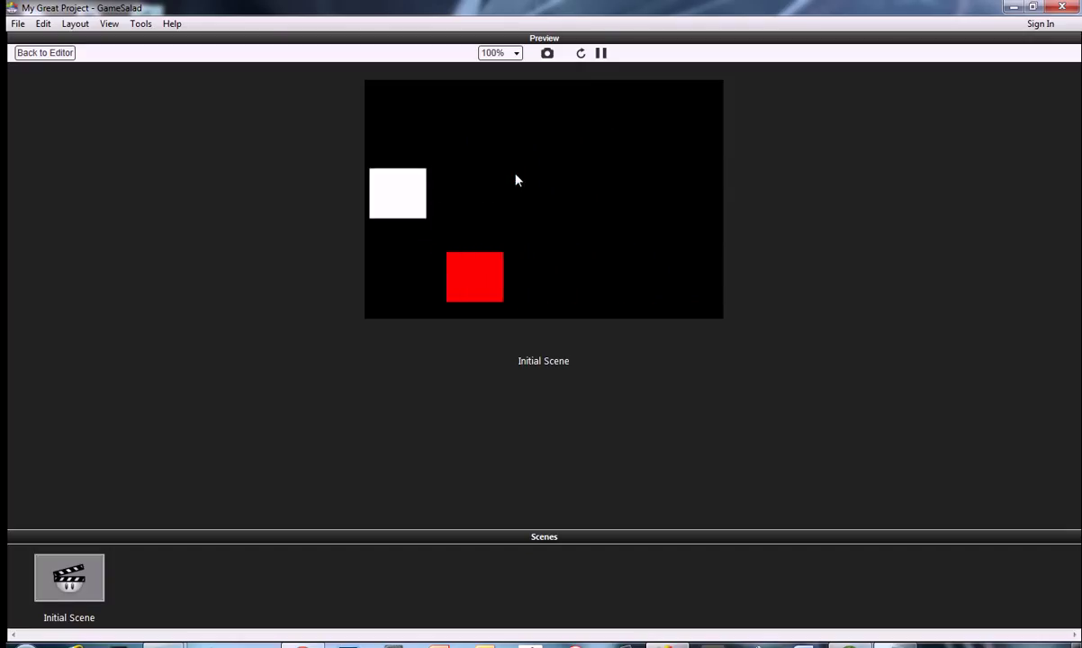
{"action": "left_click", "coordinate": [60, 53]}
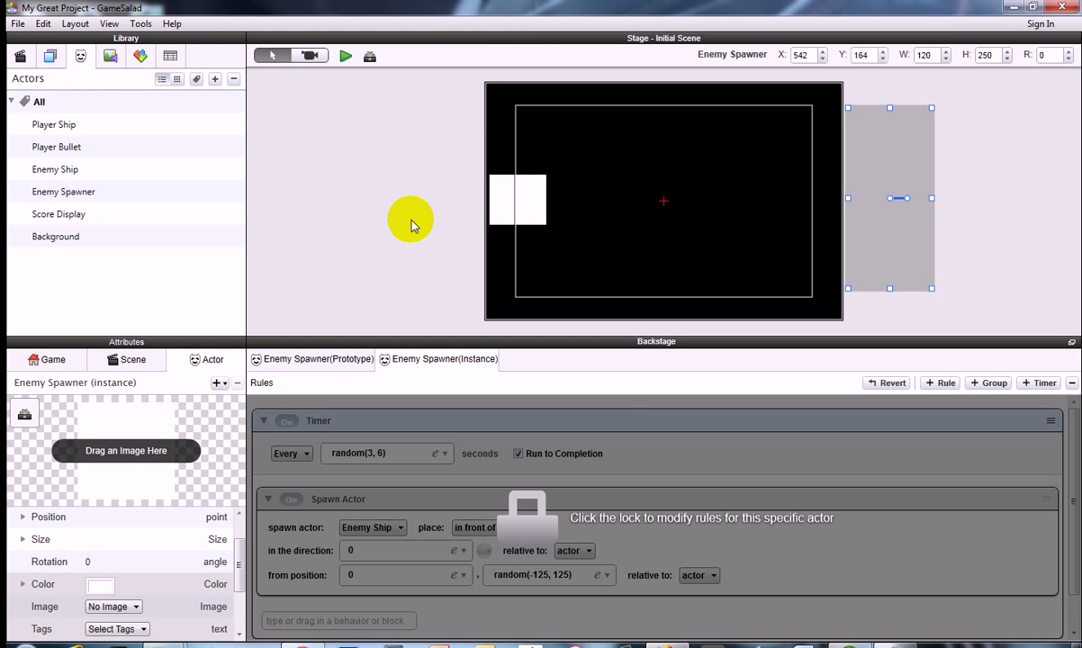
Step: Add a rule to the Enemy Ship prototype with a Collision condition for actors of type Player Bullet
{"action": "left_click", "coordinate": [345, 361]}
{"action": "left_click", "coordinate": [97, 172]}
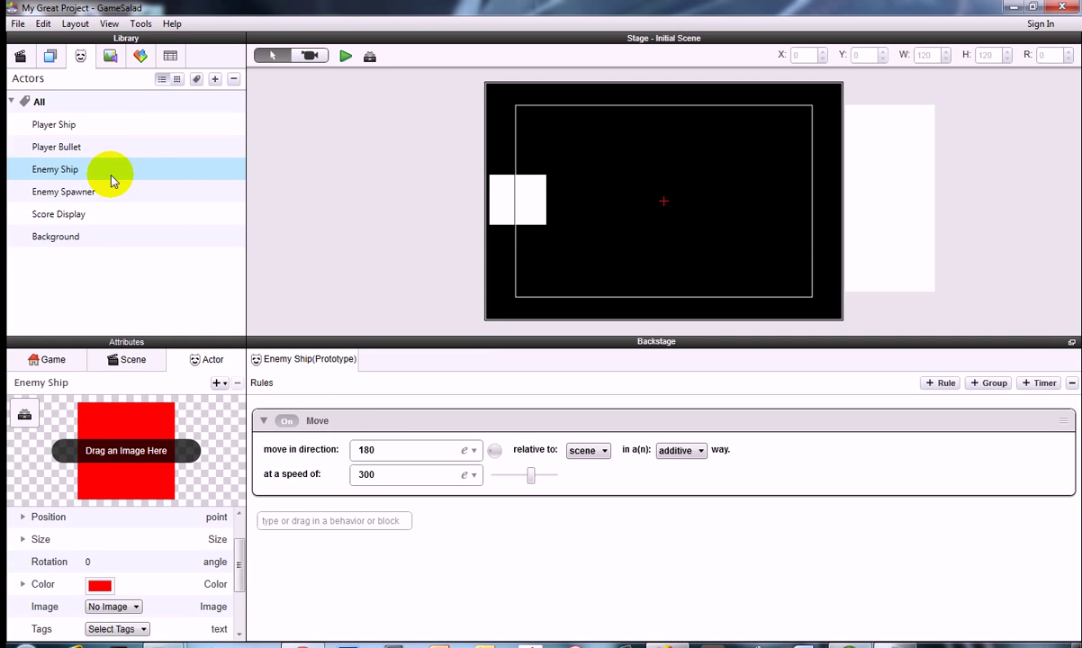
{"action": "left_click", "coordinate": [328, 521]}
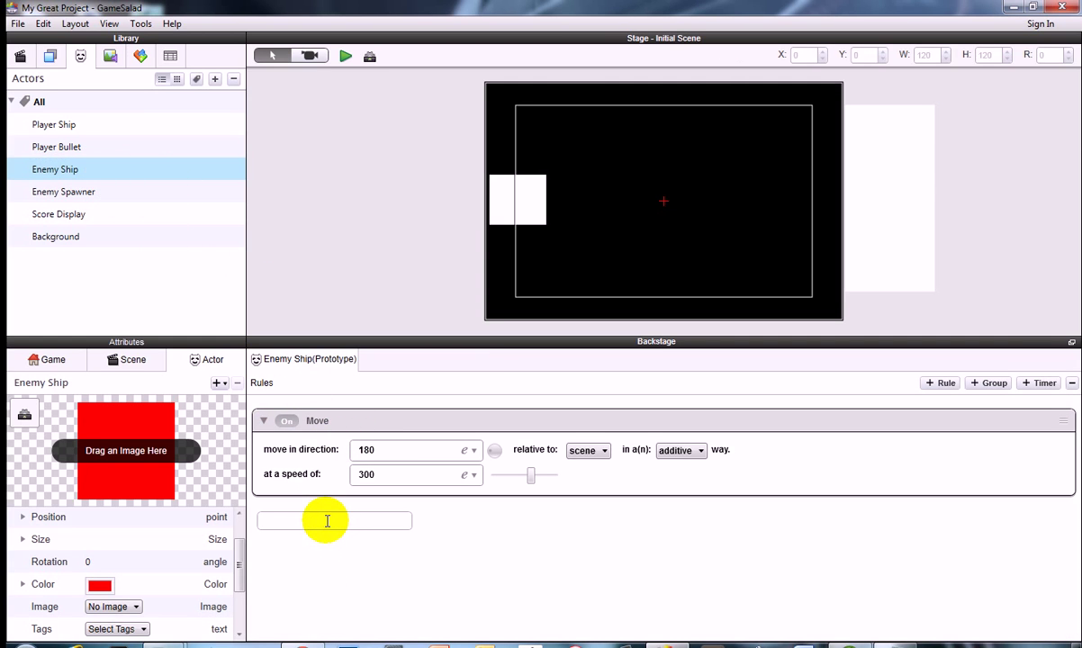
{"action": "type", "text": "rule"}
{"action": "key", "text": "Return"}
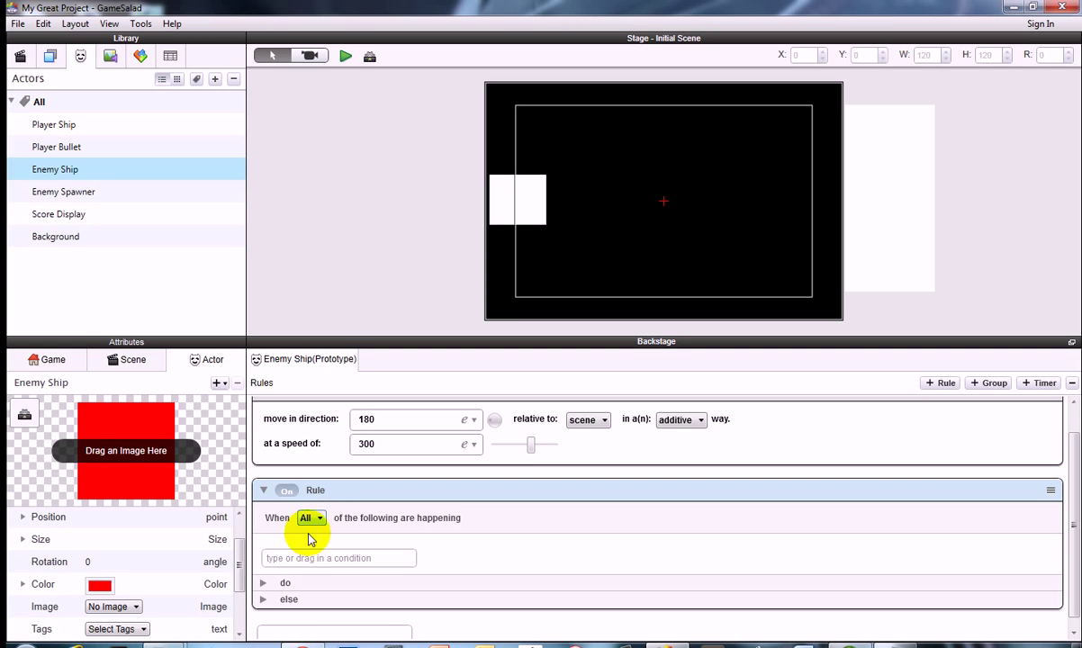
{"action": "left_click", "coordinate": [305, 560]}
{"action": "type", "text": "collision"}
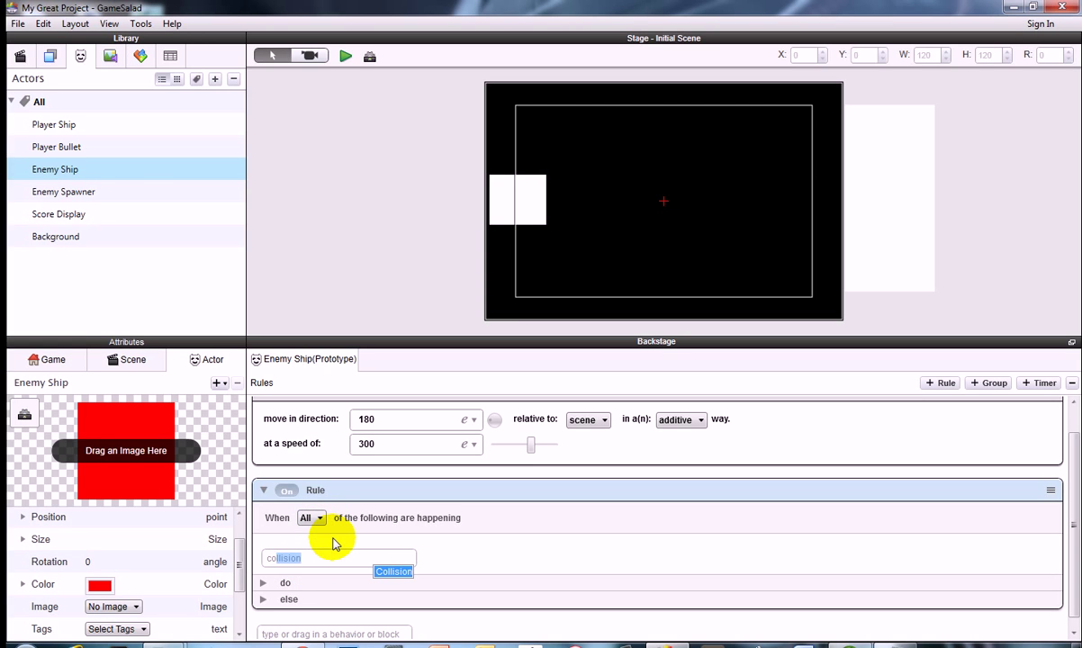
{"action": "key", "text": "Return"}
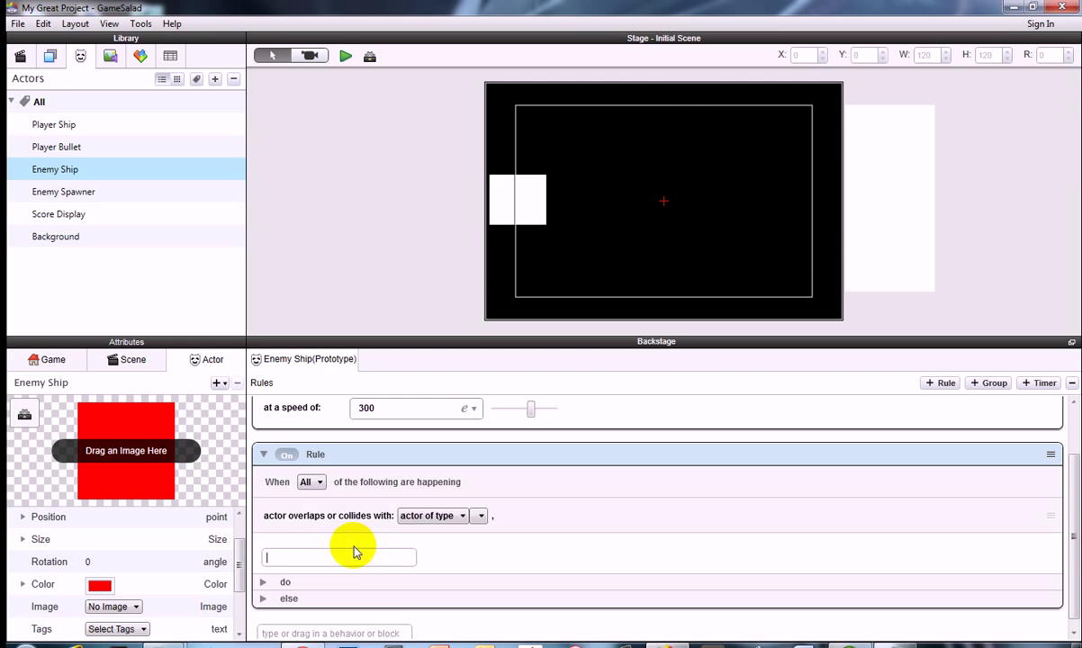
{"action": "scroll", "coordinate": [351, 504], "scroll_direction": "down", "scroll_amount": 1}
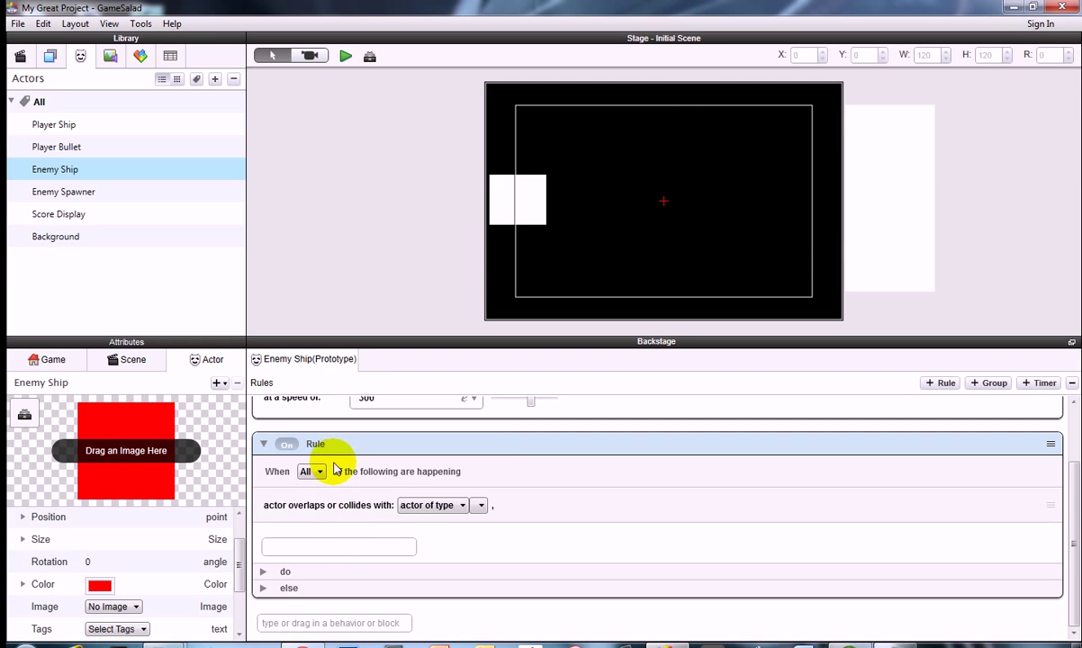
{"action": "left_click", "coordinate": [481, 508]}
{"action": "left_click", "coordinate": [442, 531]}
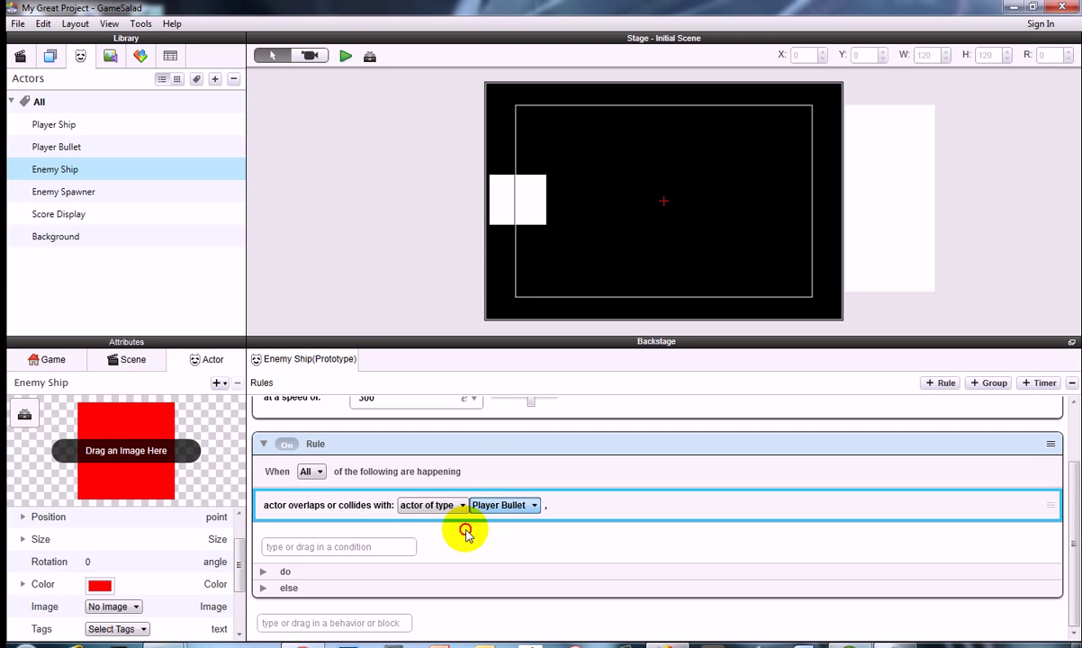
Step: Add a Destroy behavior to the actions of the Enemy Ship's bullet-collision rule
{"action": "left_click", "coordinate": [264, 571]}
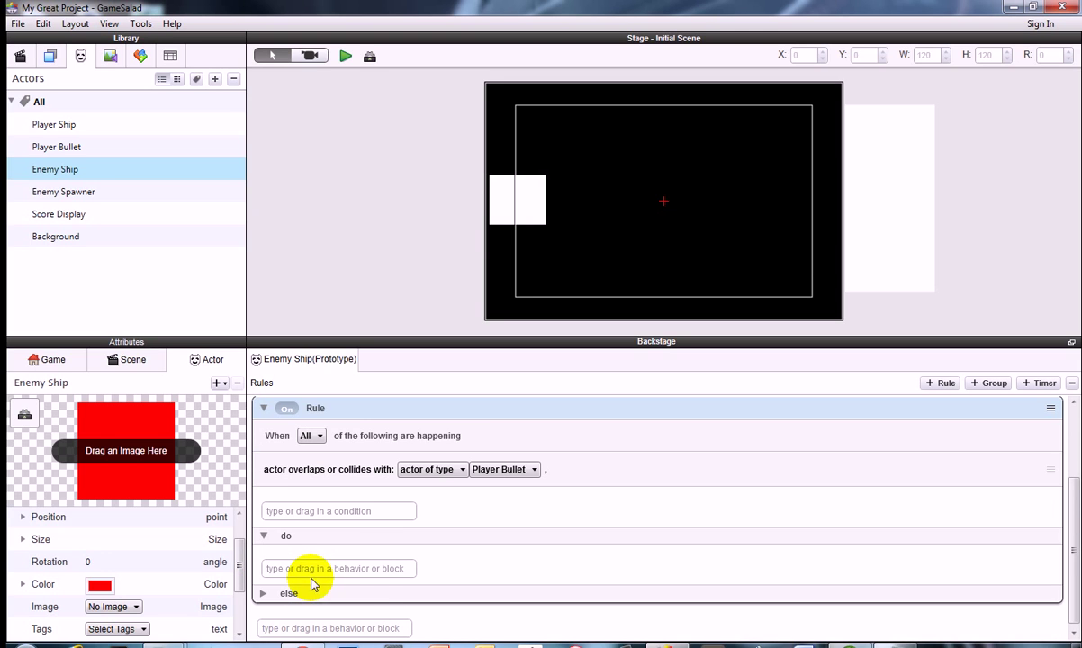
{"action": "type", "text": "destroy"}
{"action": "key", "text": "Return"}
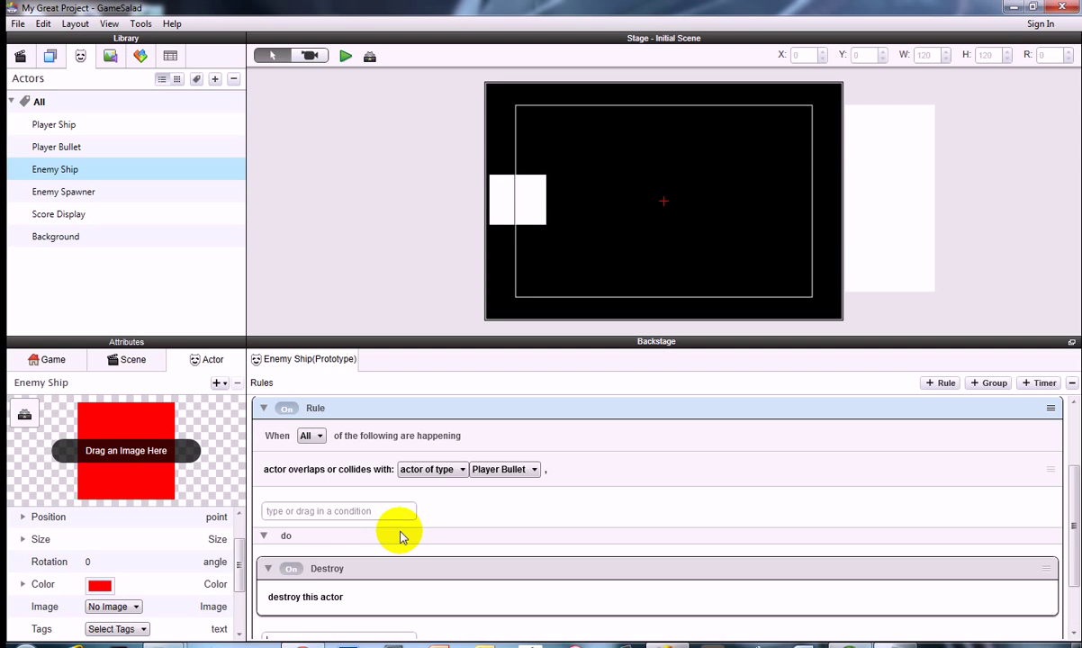
Step: Rename the Enemy Ship's collision rule as Destroy, preview shooting the enemies, and return to the editor
{"action": "scroll", "coordinate": [378, 537], "scroll_direction": "up", "scroll_amount": 1}
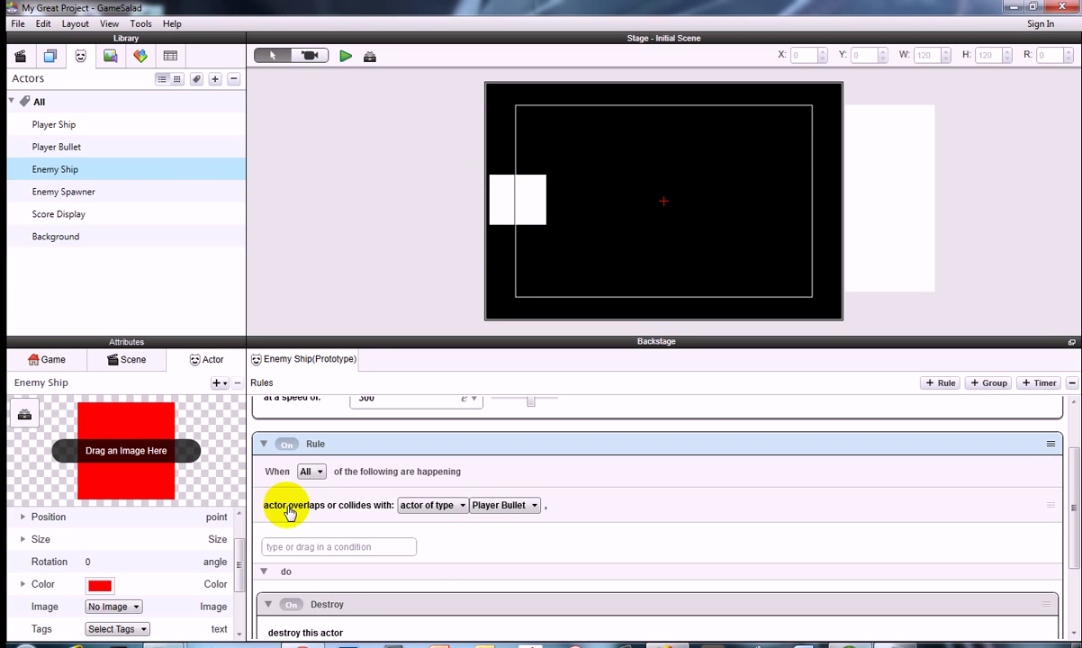
{"action": "double_click", "coordinate": [323, 446]}
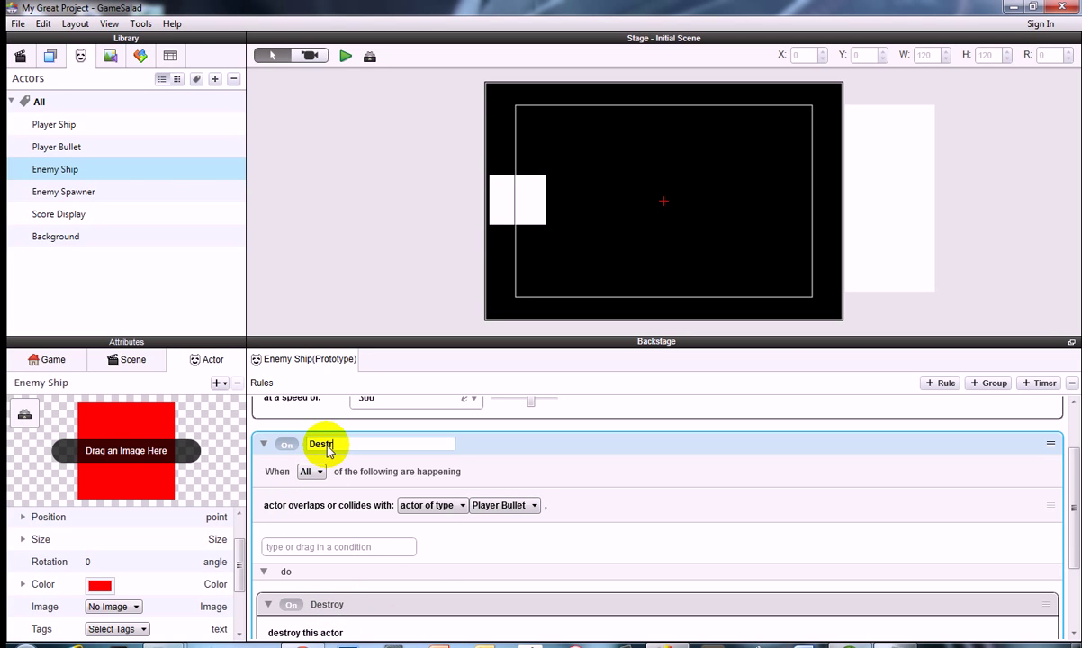
{"action": "key", "text": "Return"}
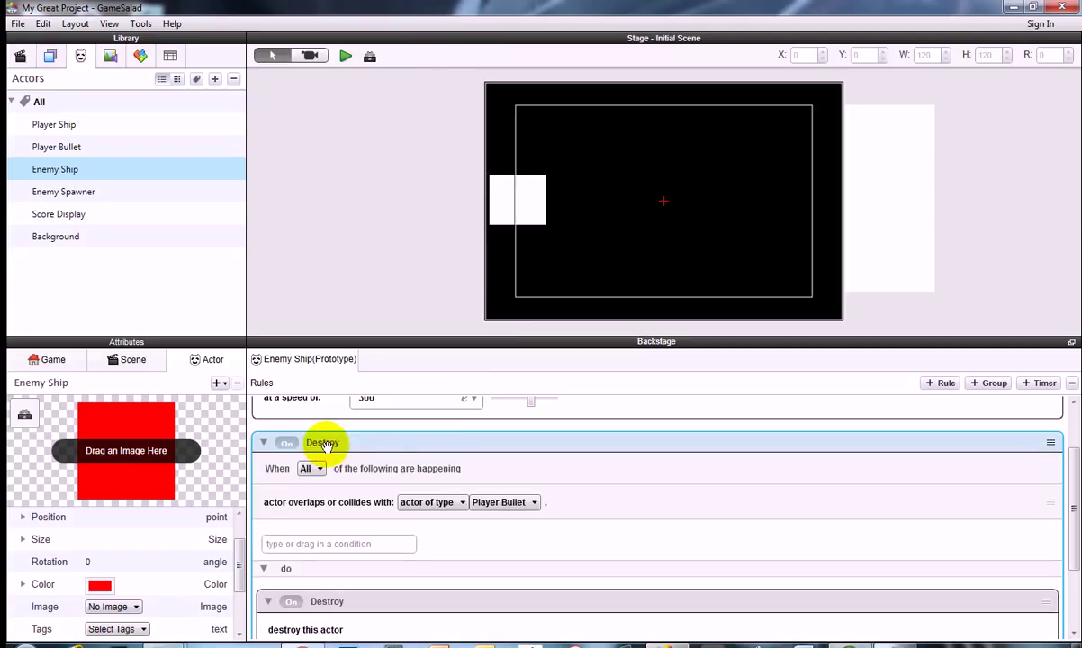
{"action": "left_click", "coordinate": [345, 56]}
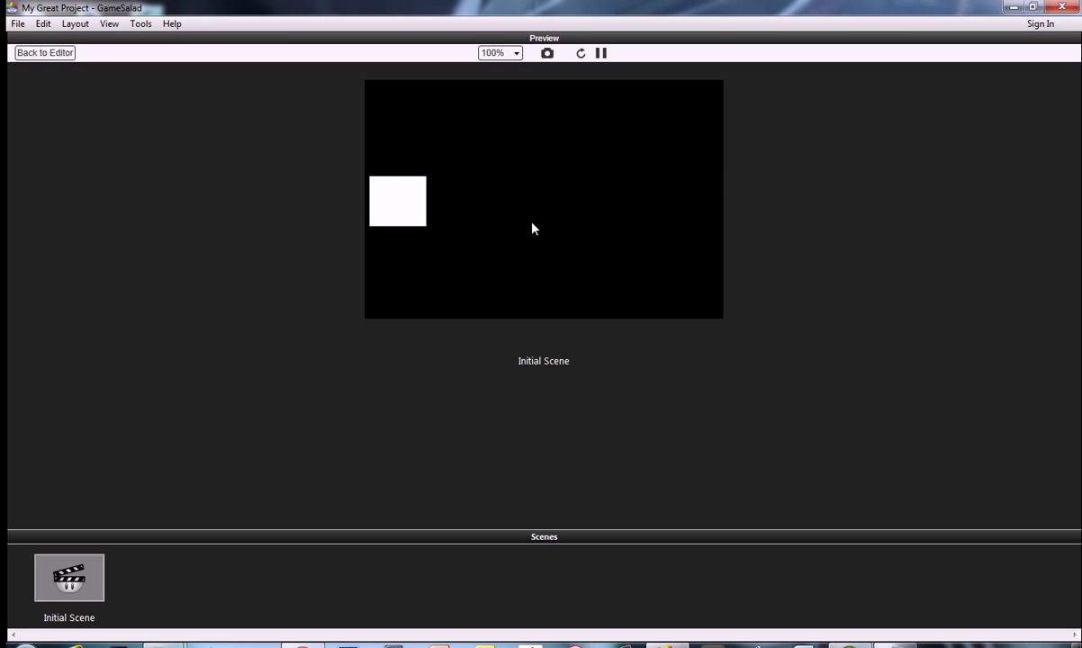
{"action": "left_click", "coordinate": [65, 52]}
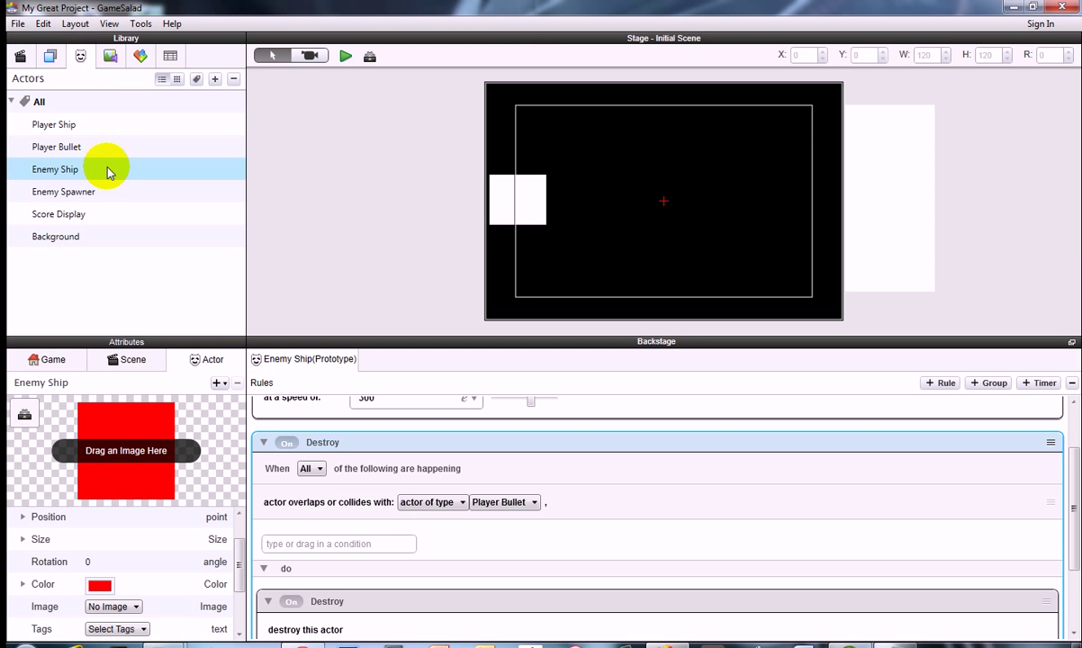
Step: Add a rule to the Player Bullet with a Collision condition for actors of type Enemy Ship
{"action": "left_click", "coordinate": [80, 152]}
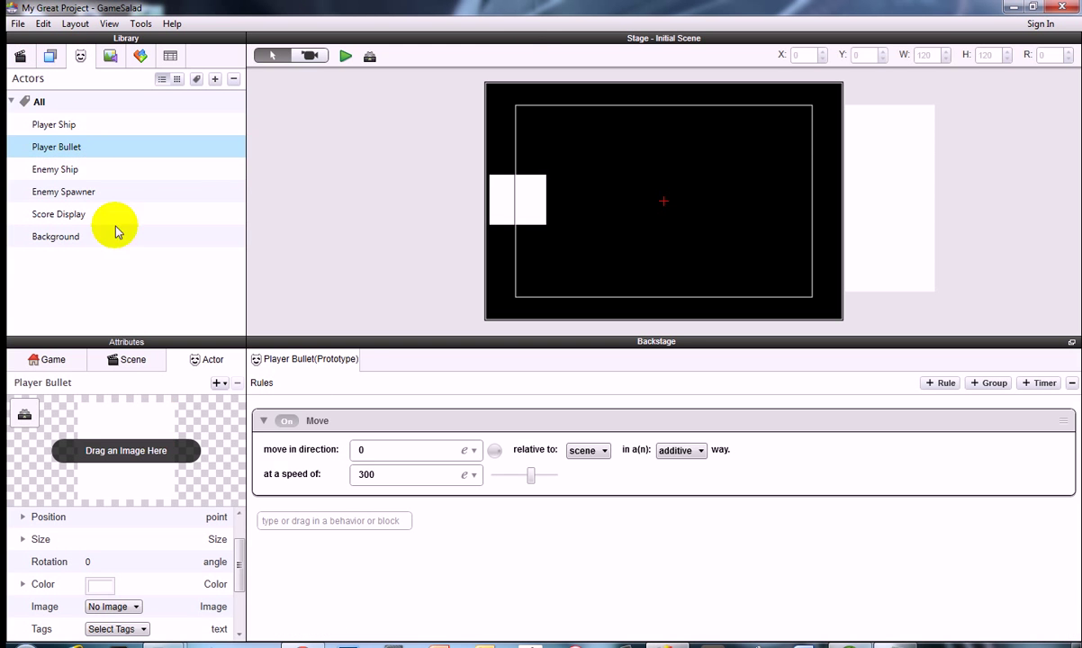
{"action": "left_click", "coordinate": [304, 519]}
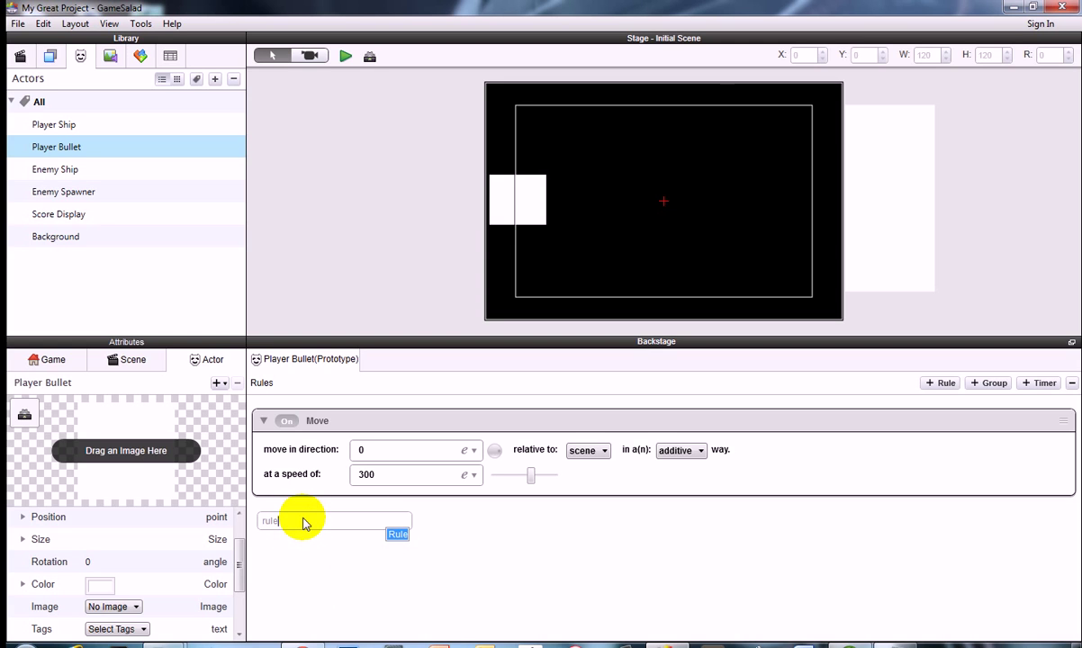
{"action": "type", "text": "rule"}
{"action": "key", "text": "Return"}
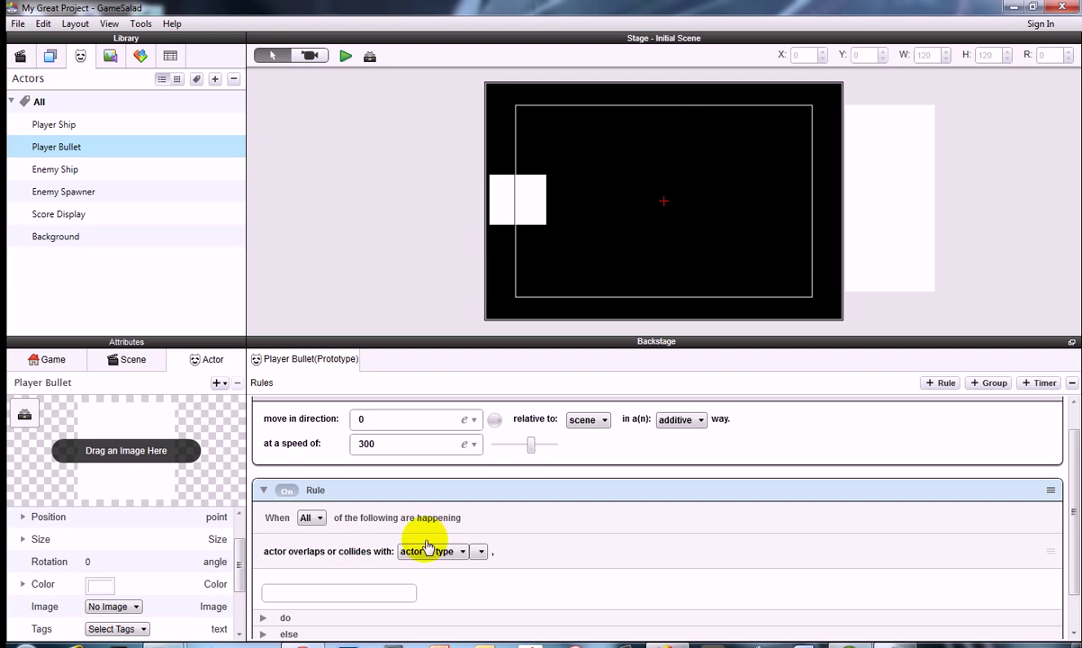
{"action": "scroll", "coordinate": [450, 495], "scroll_direction": "down", "scroll_amount": 1}
{"action": "left_click", "coordinate": [481, 505]}
{"action": "left_click", "coordinate": [460, 544]}
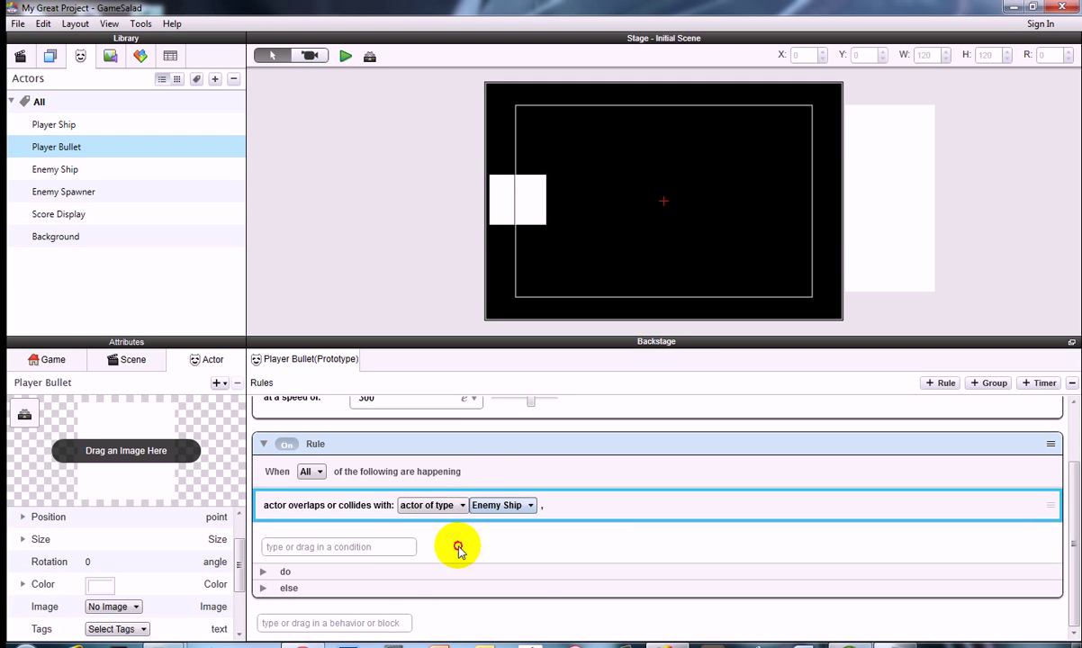
Step: Make the Player Bullet's collision rule destroy the bullet, preview the game, and return to the editor
{"action": "left_click", "coordinate": [265, 571]}
{"action": "left_click", "coordinate": [310, 601]}
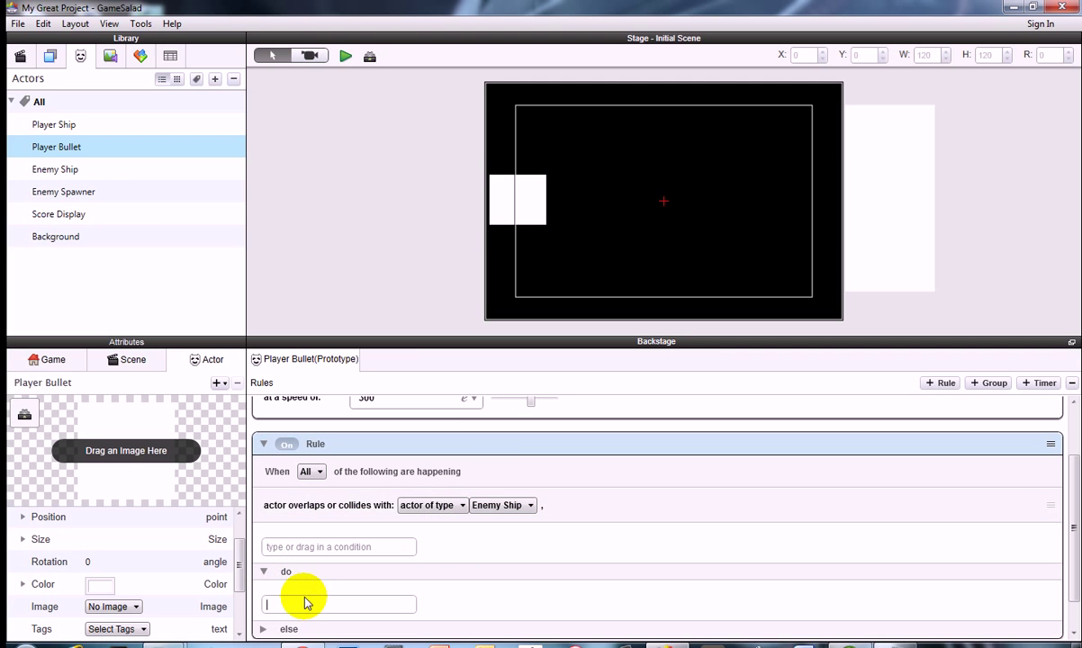
{"action": "type", "text": "destroy"}
{"action": "key", "text": "Return"}
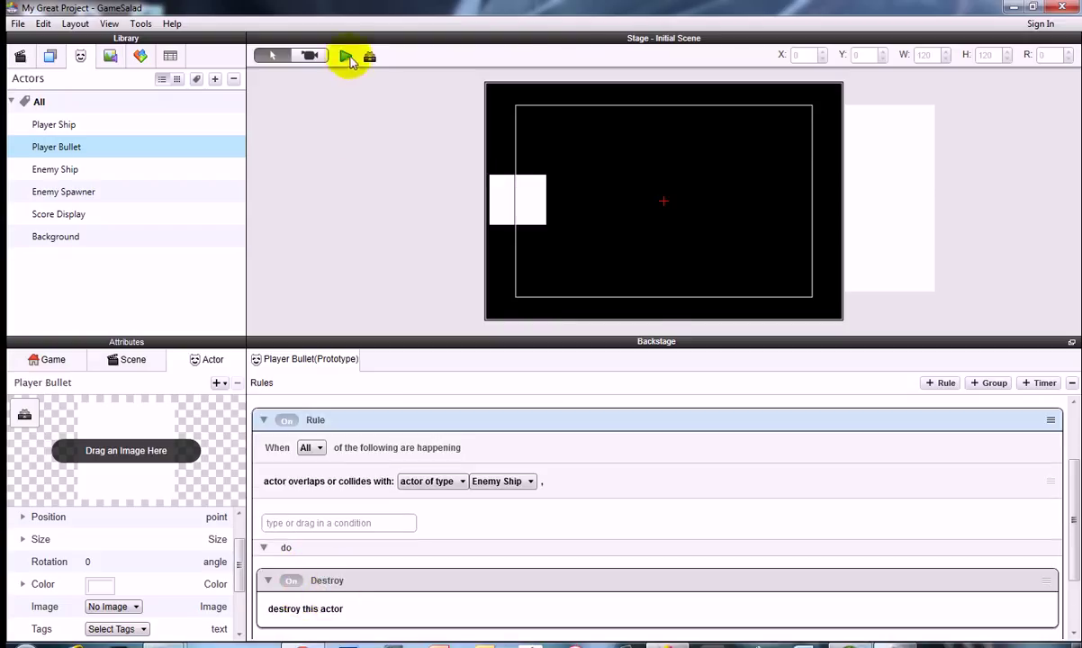
{"action": "left_click", "coordinate": [347, 57]}
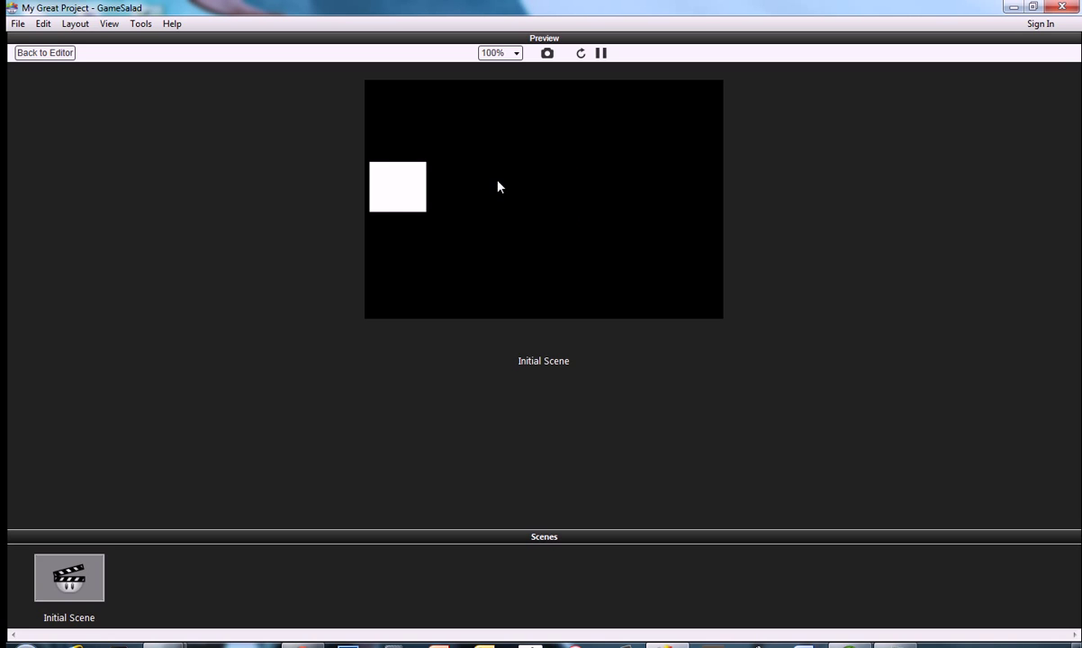
{"action": "left_click", "coordinate": [45, 53]}
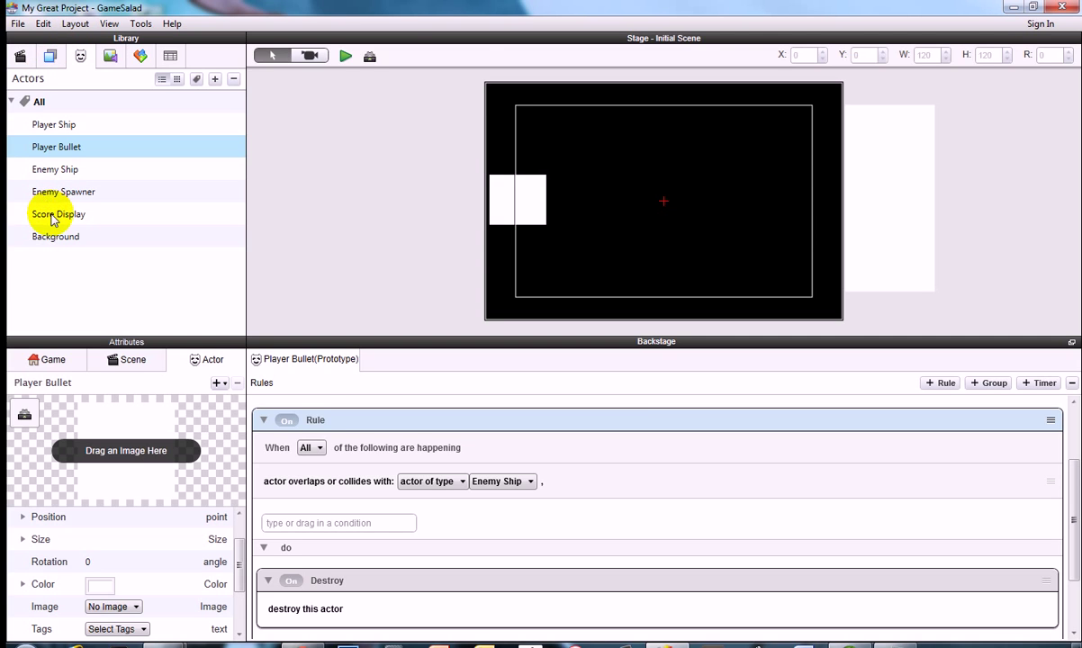
Step: Rename the Player Bullet's enemy-collision rule as Destroy and collapse it
{"action": "double_click", "coordinate": [320, 421]}
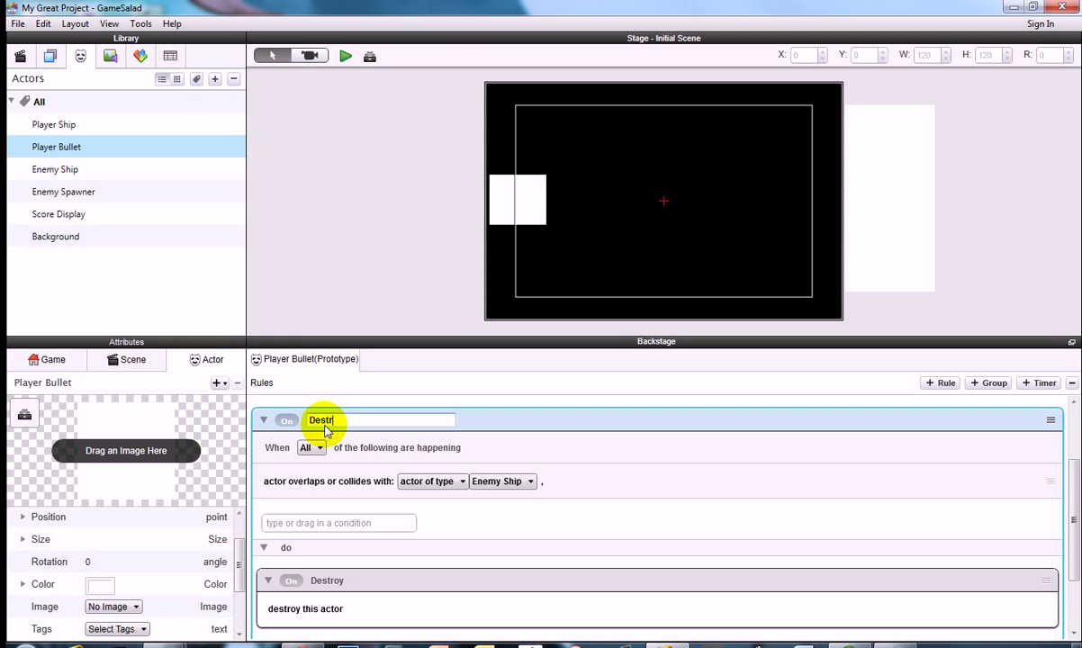
{"action": "type", "text": "Destroy"}
{"action": "key", "text": "Return"}
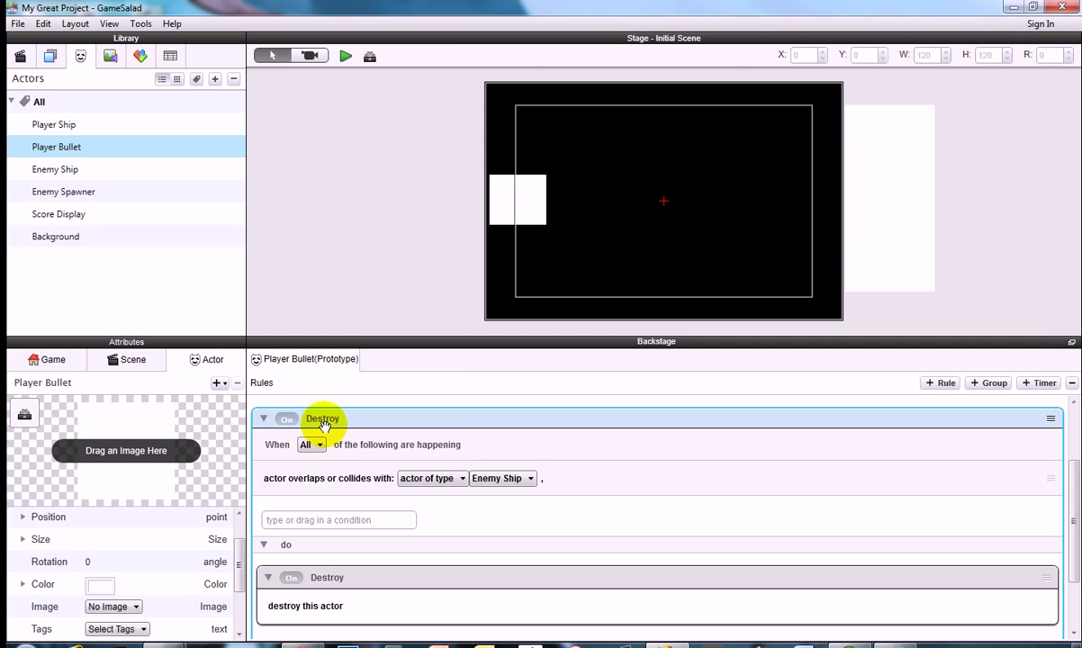
{"action": "left_click", "coordinate": [265, 422]}
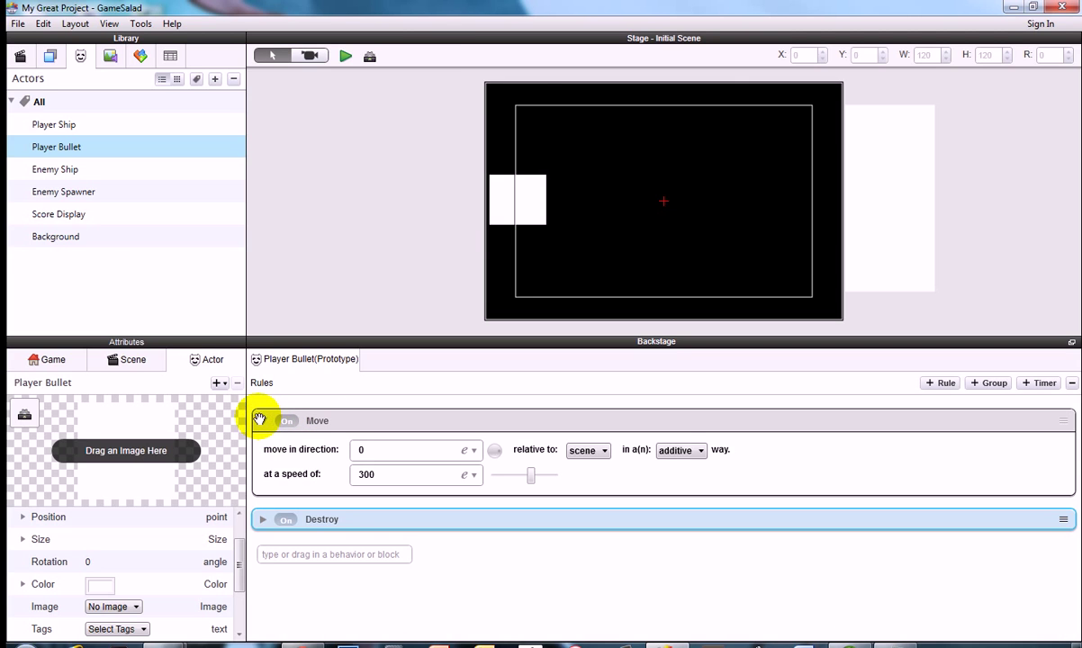
Step: Add an integer game attribute named Score and collapse the Player Bullet's Move behavior
{"action": "left_click", "coordinate": [55, 364]}
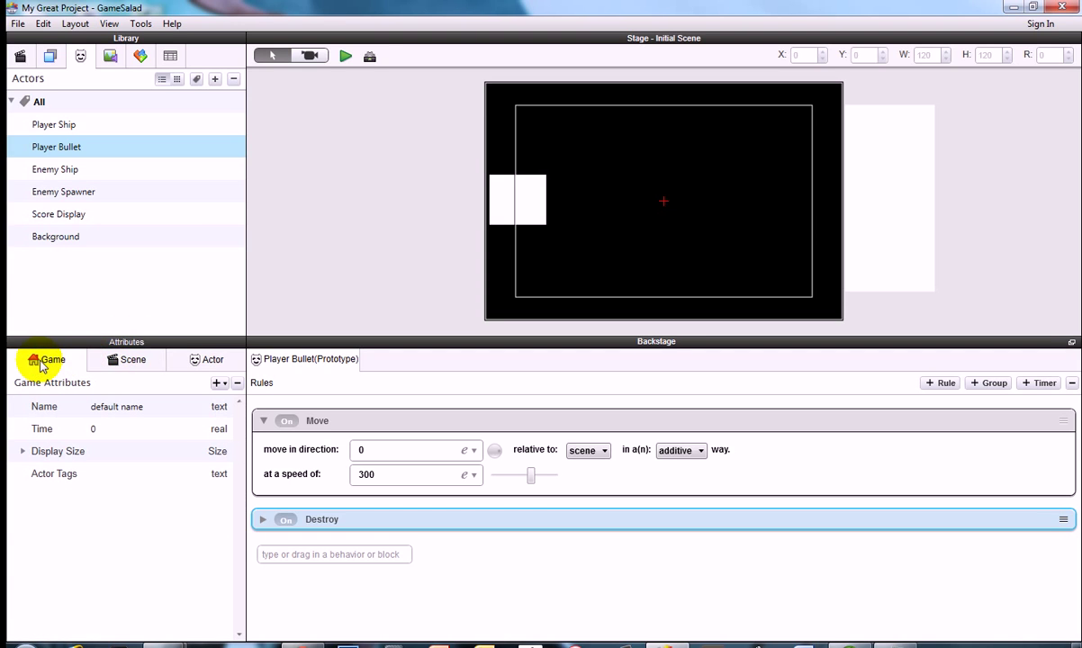
{"action": "left_click", "coordinate": [218, 384]}
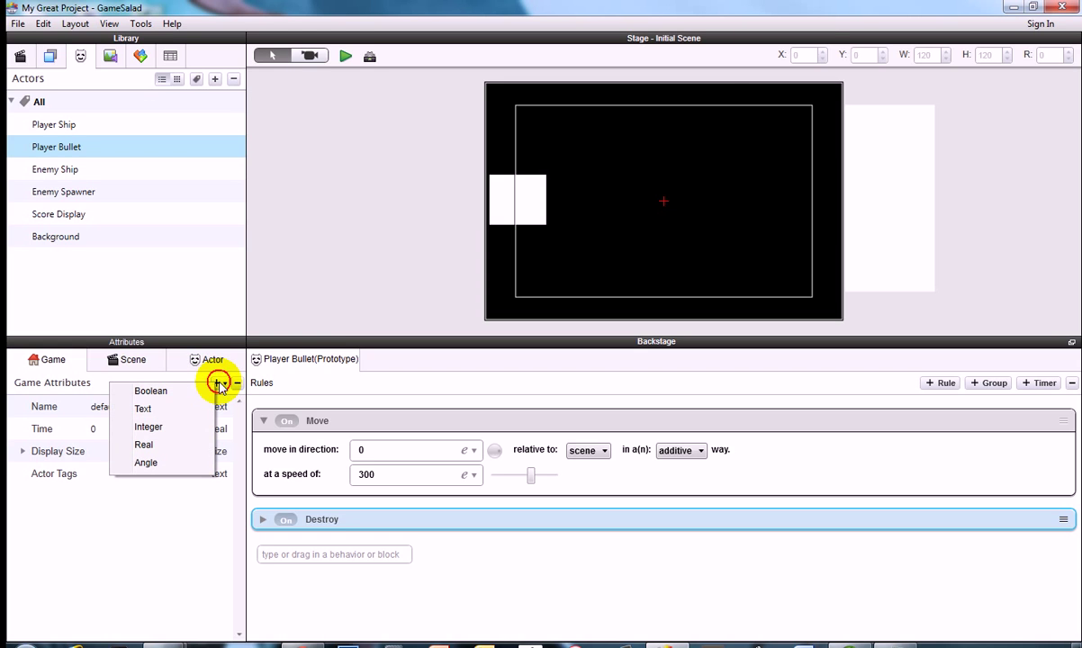
{"action": "left_click", "coordinate": [149, 428]}
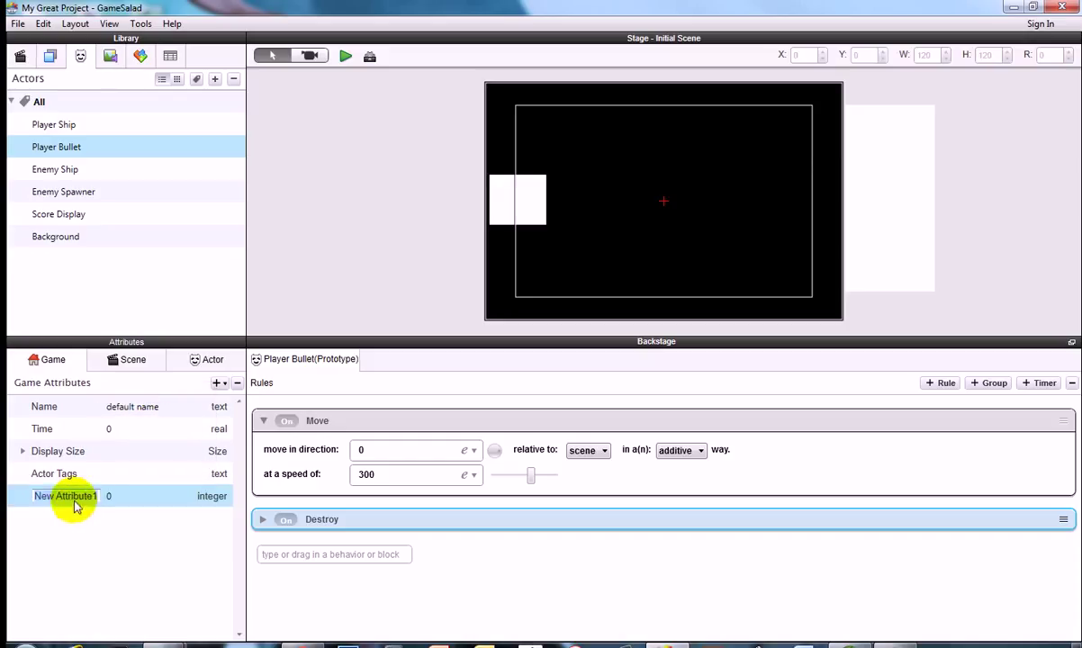
{"action": "type", "text": "Score"}
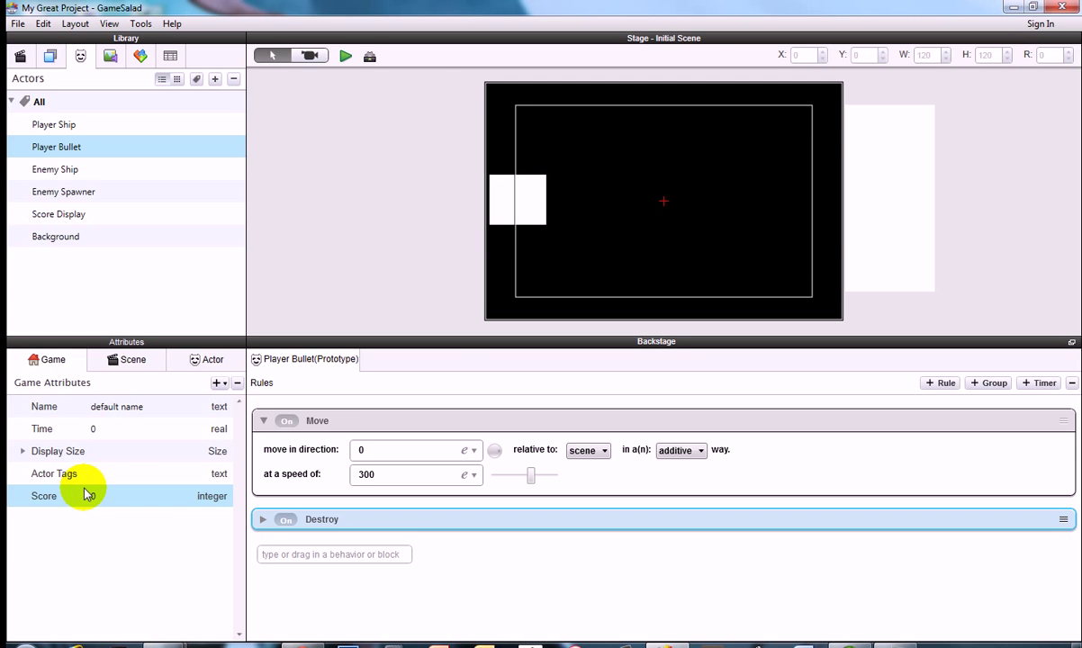
{"action": "left_click", "coordinate": [263, 421]}
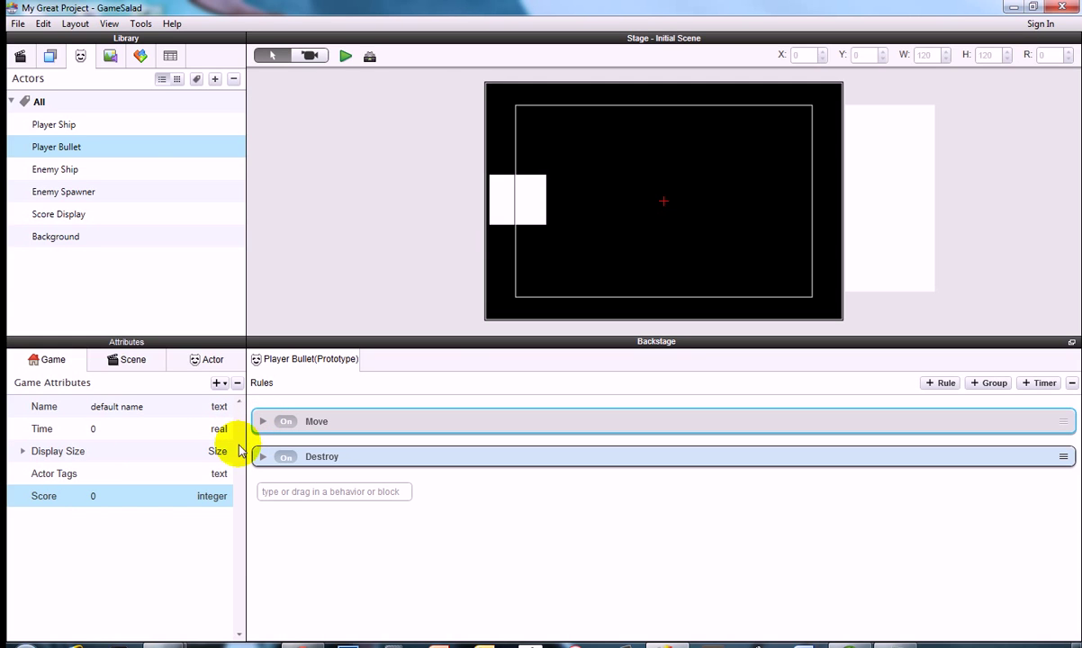
Step: Add a Change Attribute behavior to the Enemy Ship's bullet-collision rule and place it before the Destroy behavior
{"action": "left_click", "coordinate": [56, 170]}
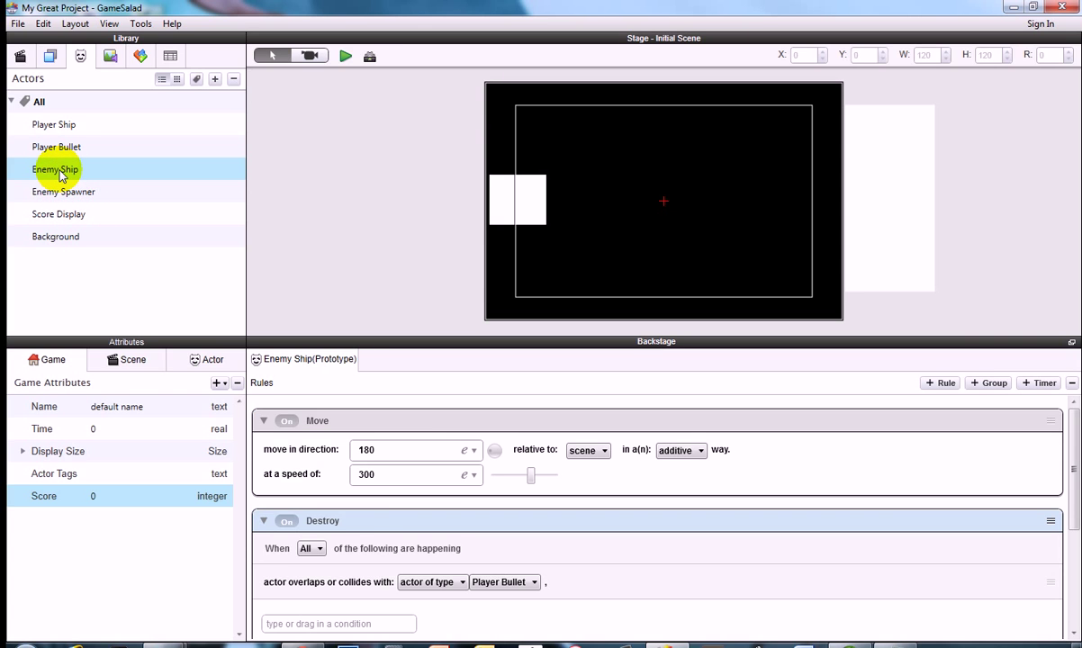
{"action": "left_click", "coordinate": [264, 420]}
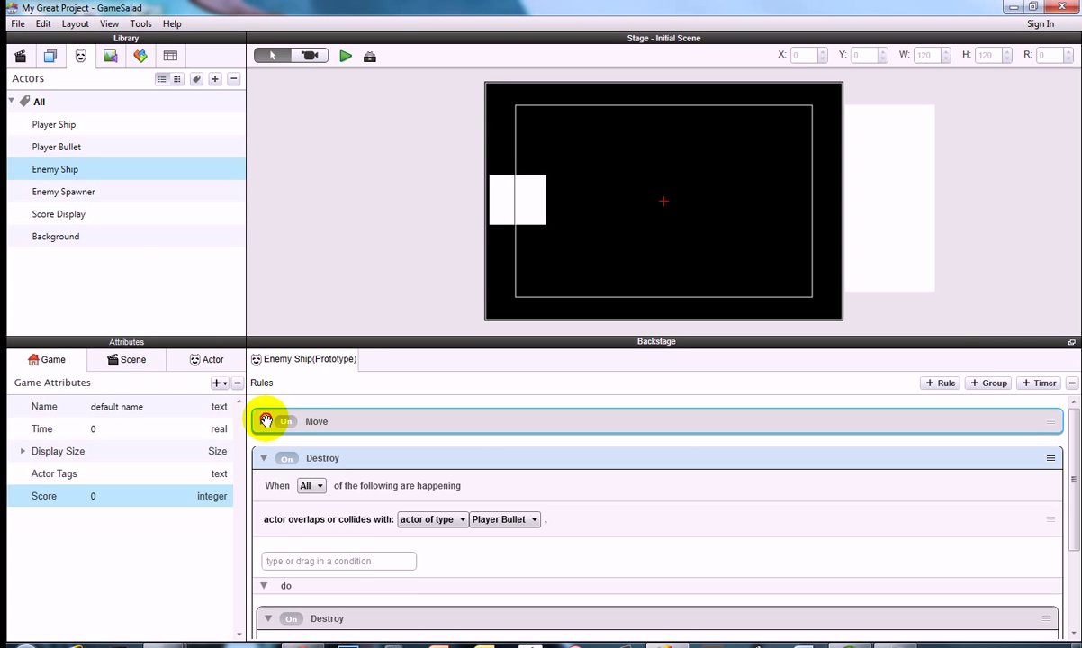
{"action": "scroll", "coordinate": [358, 536], "scroll_direction": "down", "scroll_amount": 3}
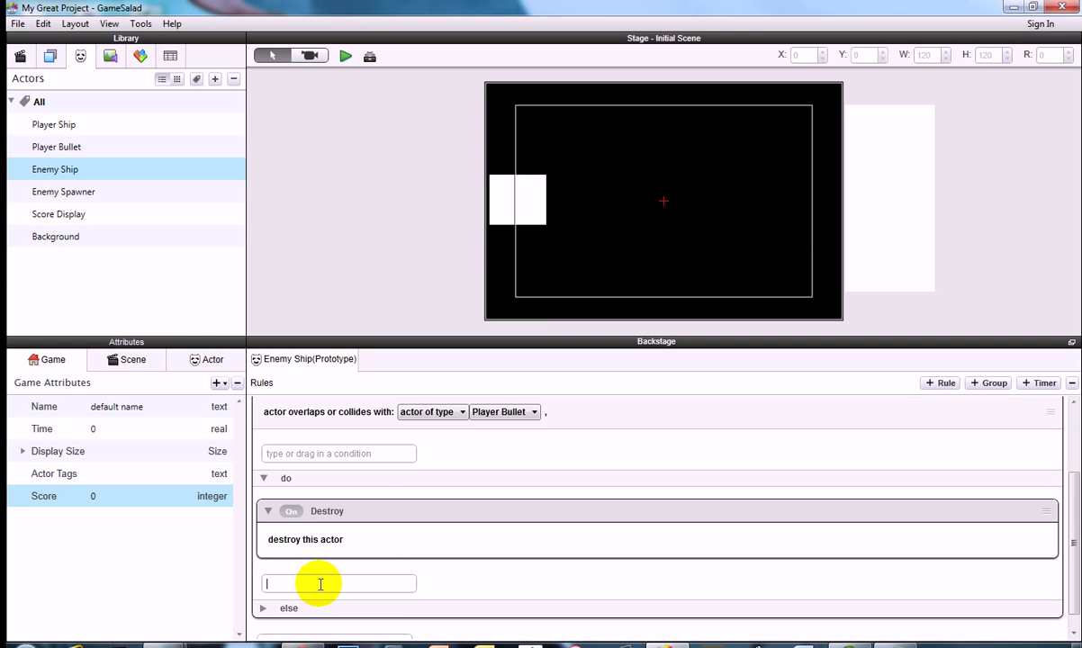
{"action": "type", "text": "change Attribute"}
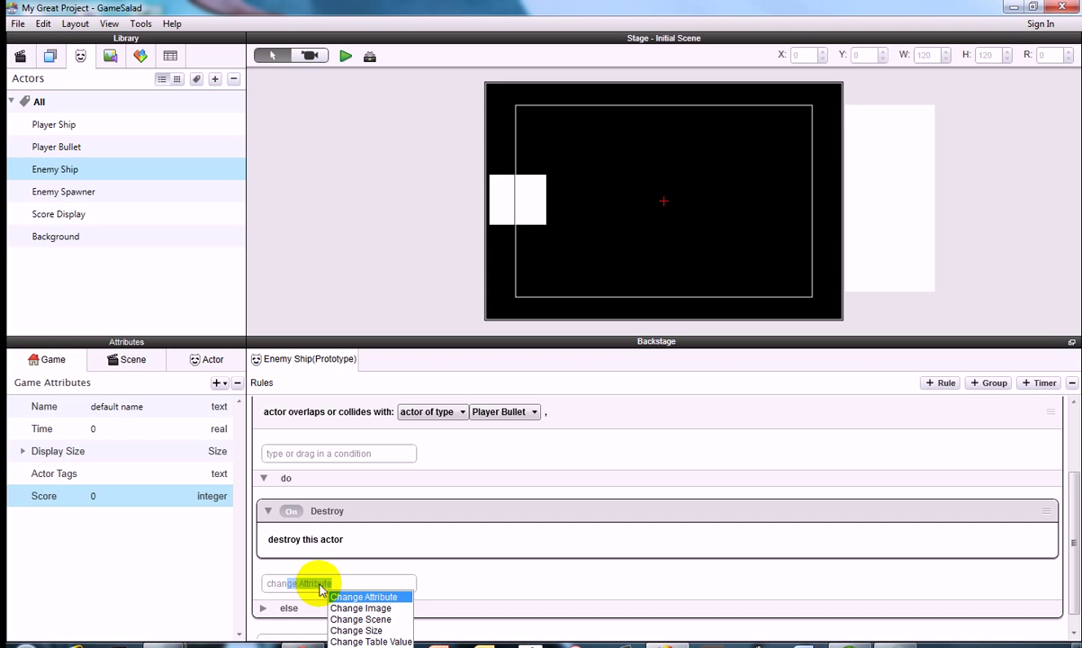
{"action": "key", "text": "Return"}
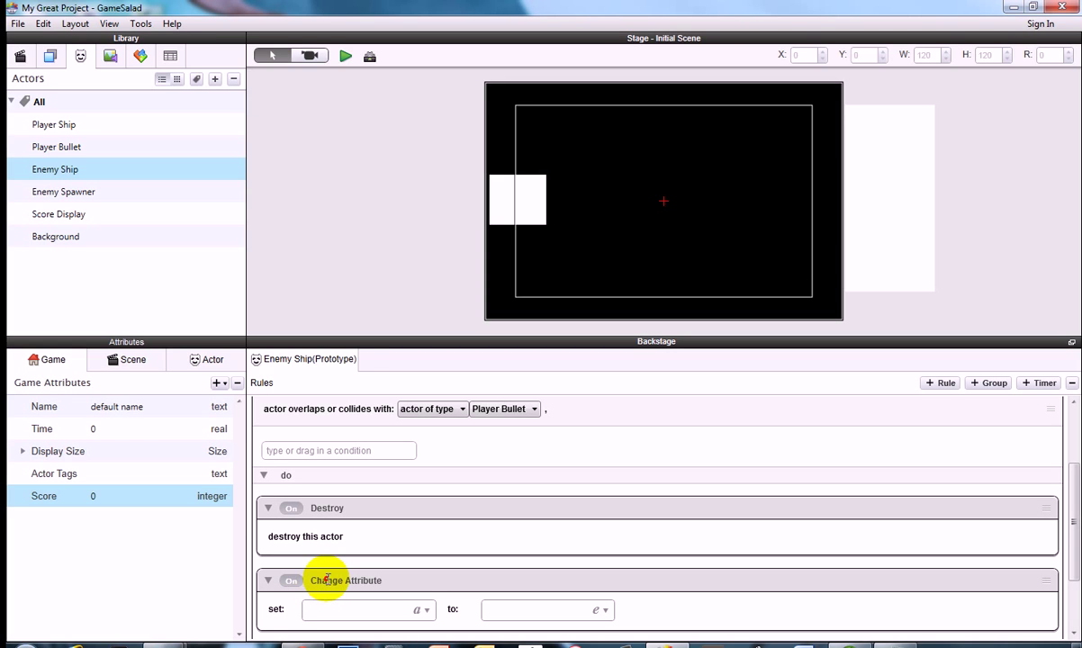
{"action": "left_click_drag", "start_coordinate": [350, 581], "coordinate": [349, 513]}
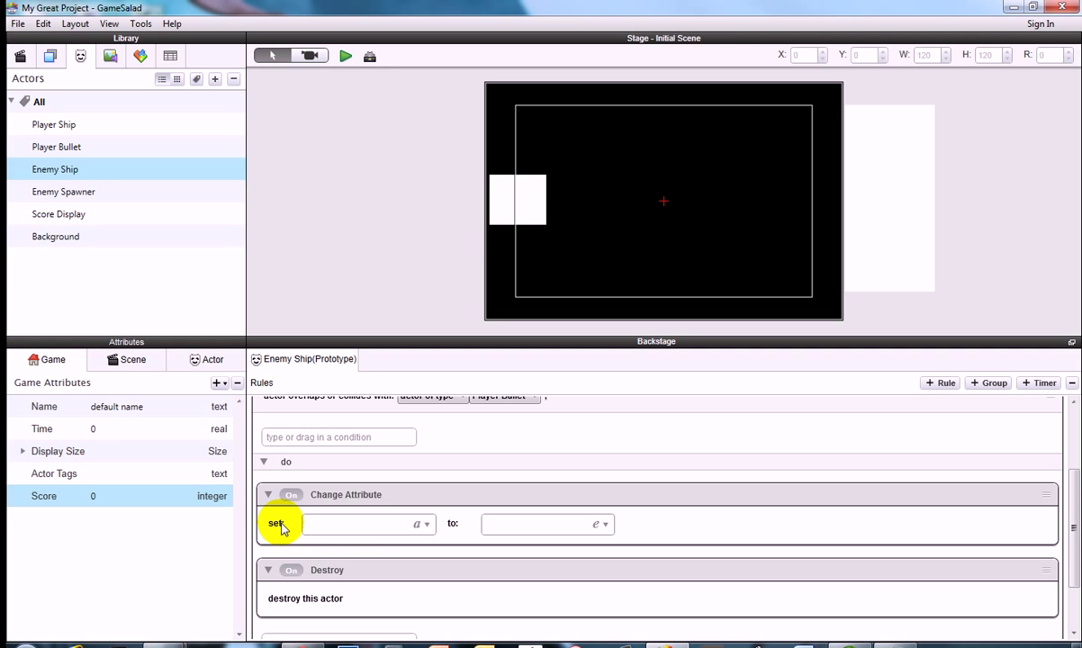
Step: Make the game's Score attribute the one that the Enemy Ship's Change Attribute behavior sets
{"action": "left_click", "coordinate": [419, 531]}
{"action": "left_click", "coordinate": [530, 323]}
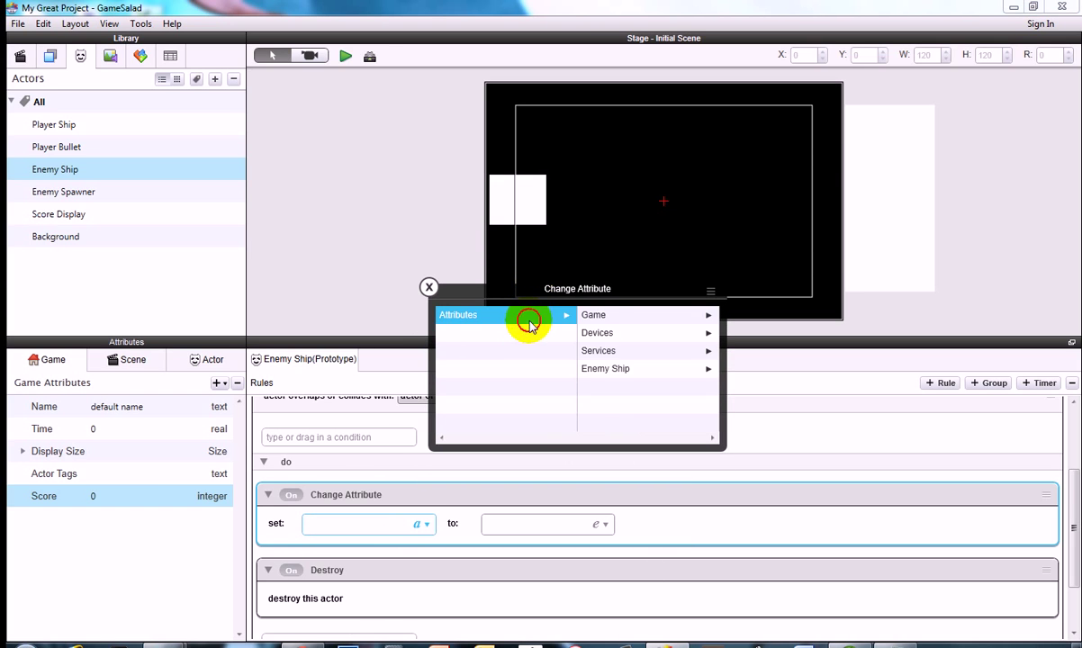
{"action": "left_click", "coordinate": [596, 315]}
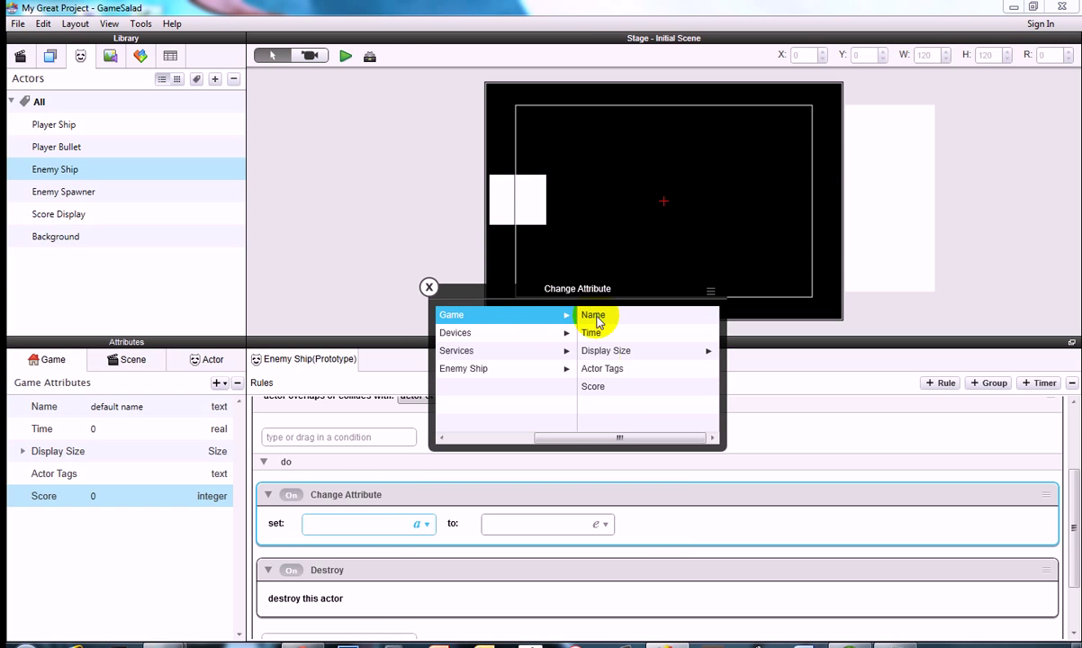
{"action": "left_click", "coordinate": [611, 390]}
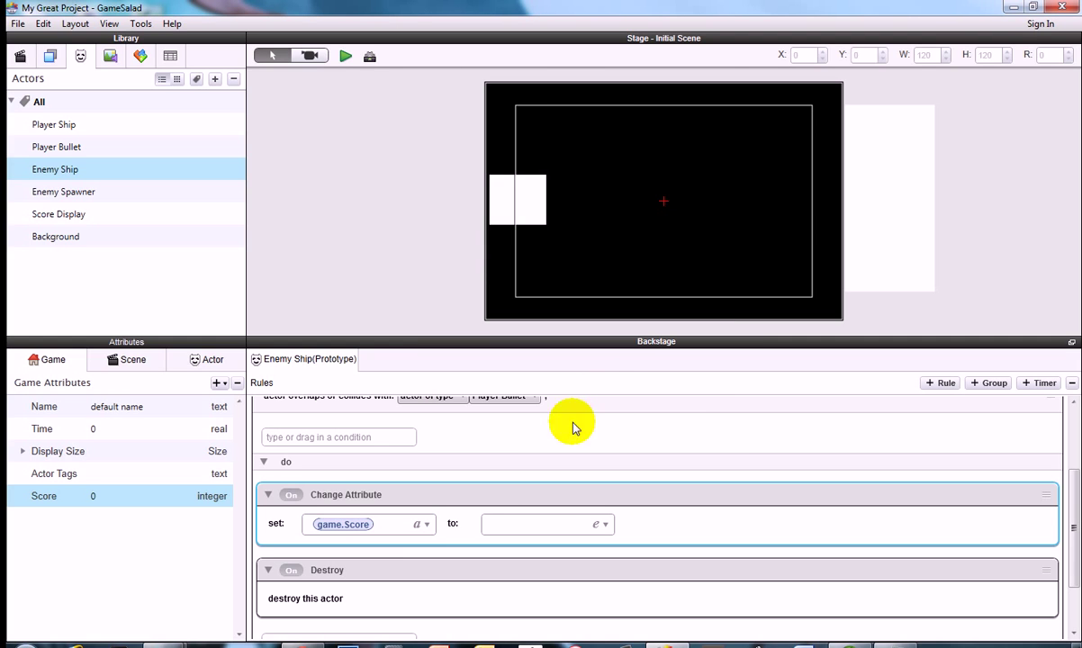
Step: Set the new value in the Enemy Ship's Change Attribute behavior to the expression game.Score+10
{"action": "left_click", "coordinate": [601, 526]}
{"action": "left_click_drag", "start_coordinate": [601, 461], "coordinate": [715, 369]}
{"action": "left_click", "coordinate": [679, 407]}
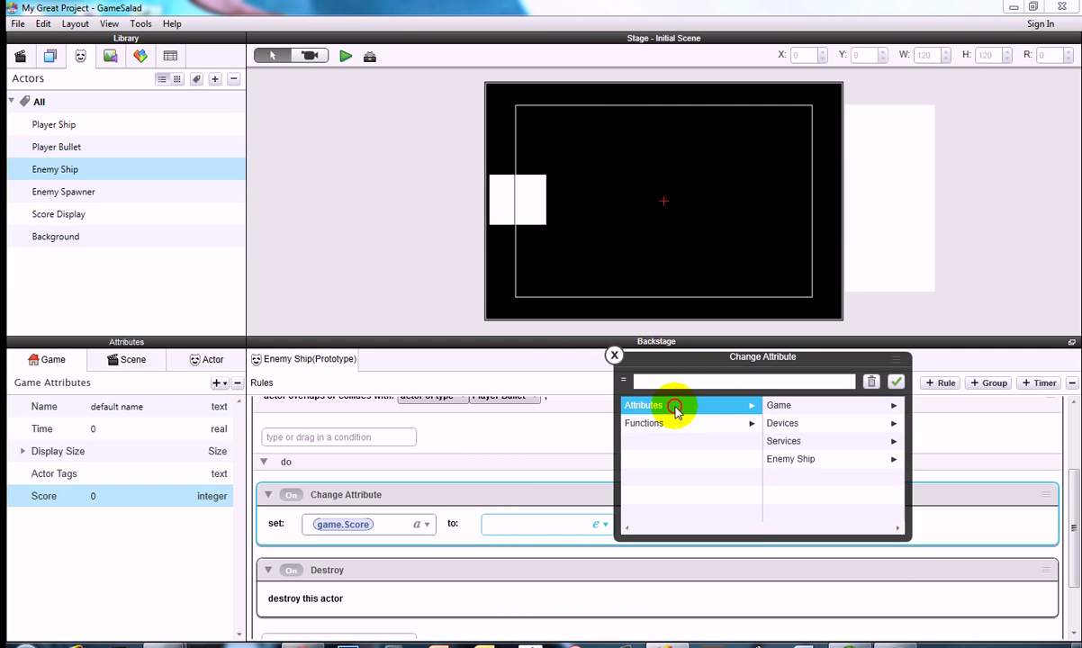
{"action": "left_click", "coordinate": [767, 406]}
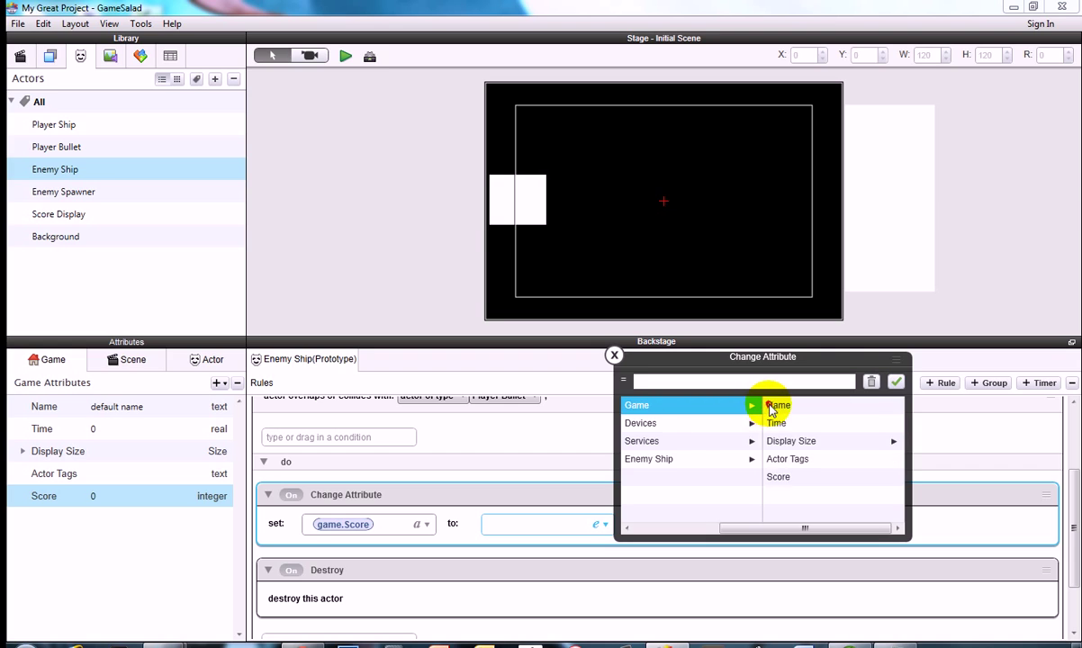
{"action": "left_click", "coordinate": [778, 477]}
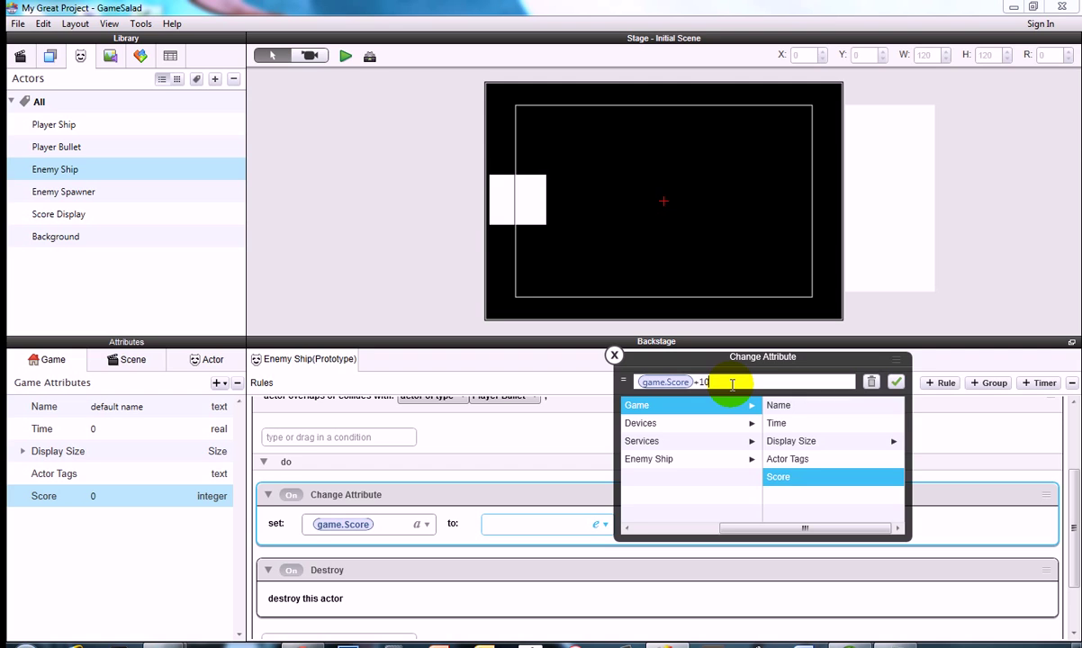
{"action": "left_click", "coordinate": [896, 382]}
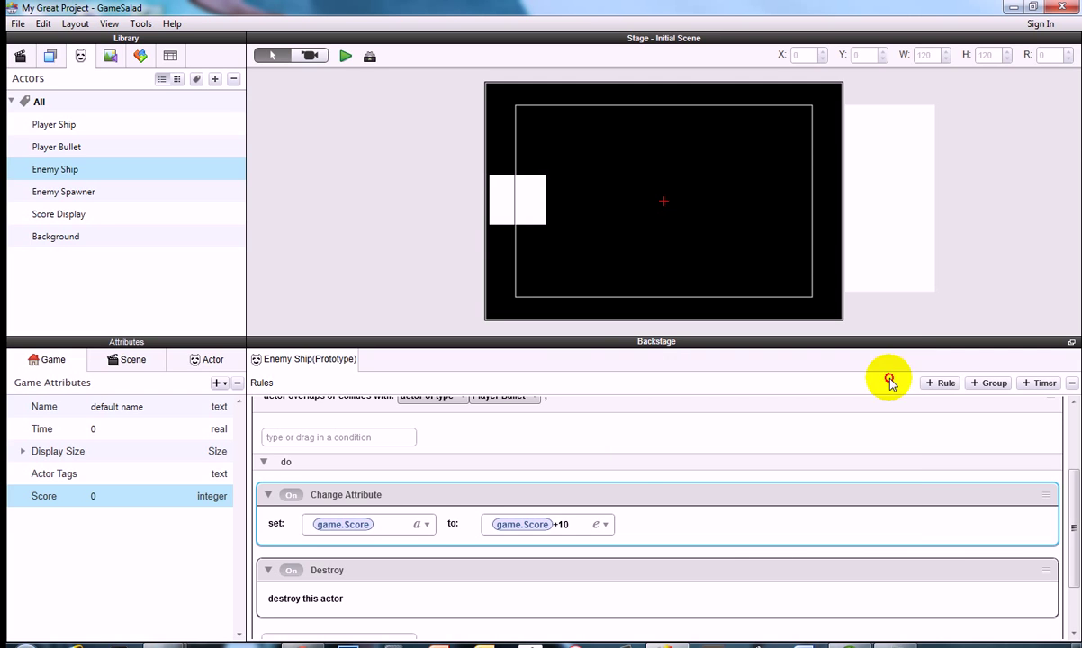
{"action": "scroll", "coordinate": [382, 477], "scroll_direction": "up", "scroll_amount": 1}
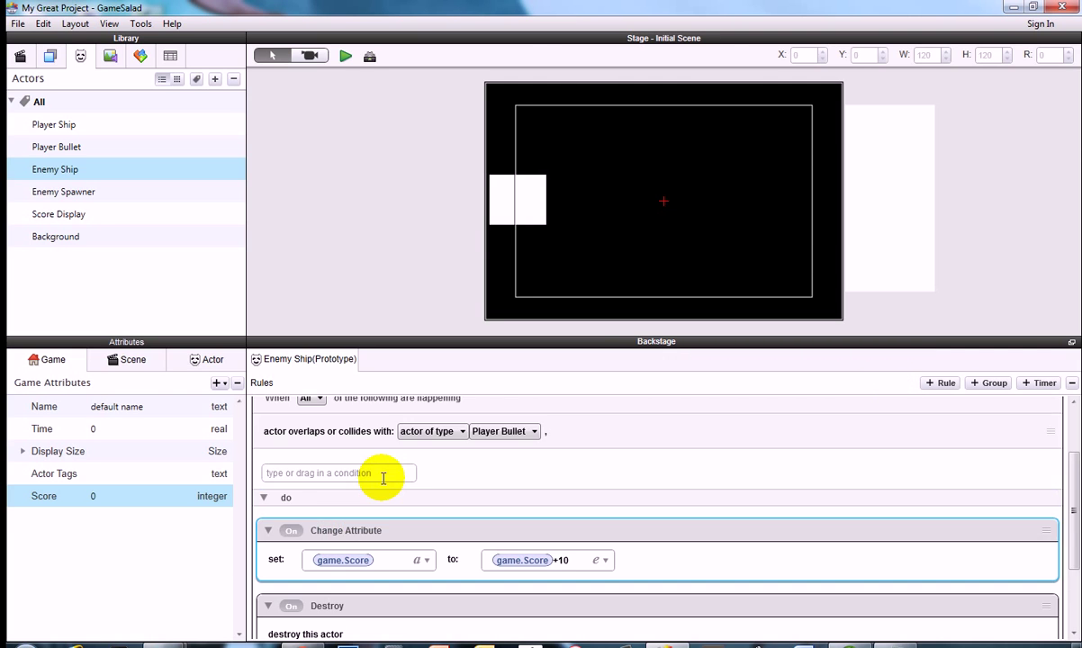
{"action": "scroll", "coordinate": [414, 437], "scroll_direction": "up", "scroll_amount": 1}
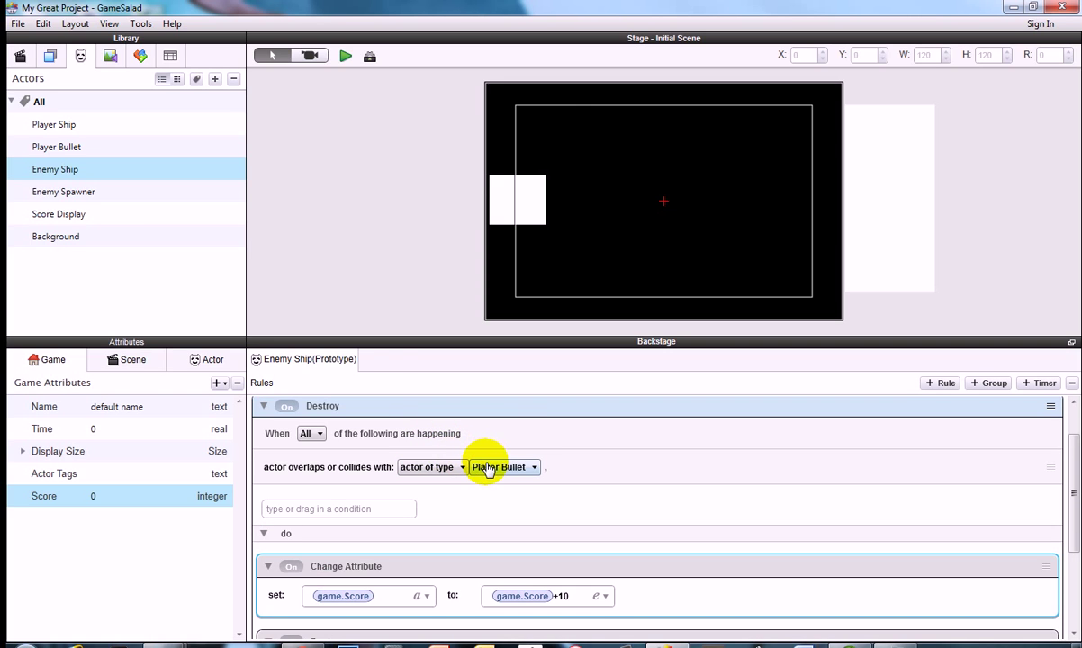
{"action": "scroll", "coordinate": [466, 465], "scroll_direction": "down", "scroll_amount": 1}
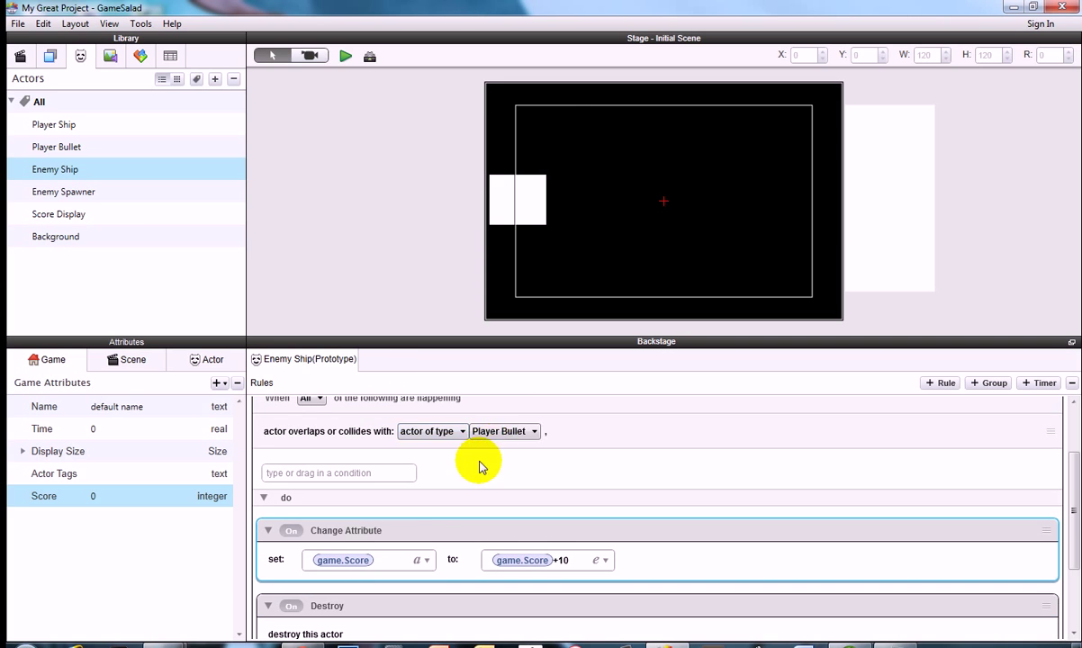
{"action": "scroll", "coordinate": [434, 450], "scroll_direction": "down", "scroll_amount": 1}
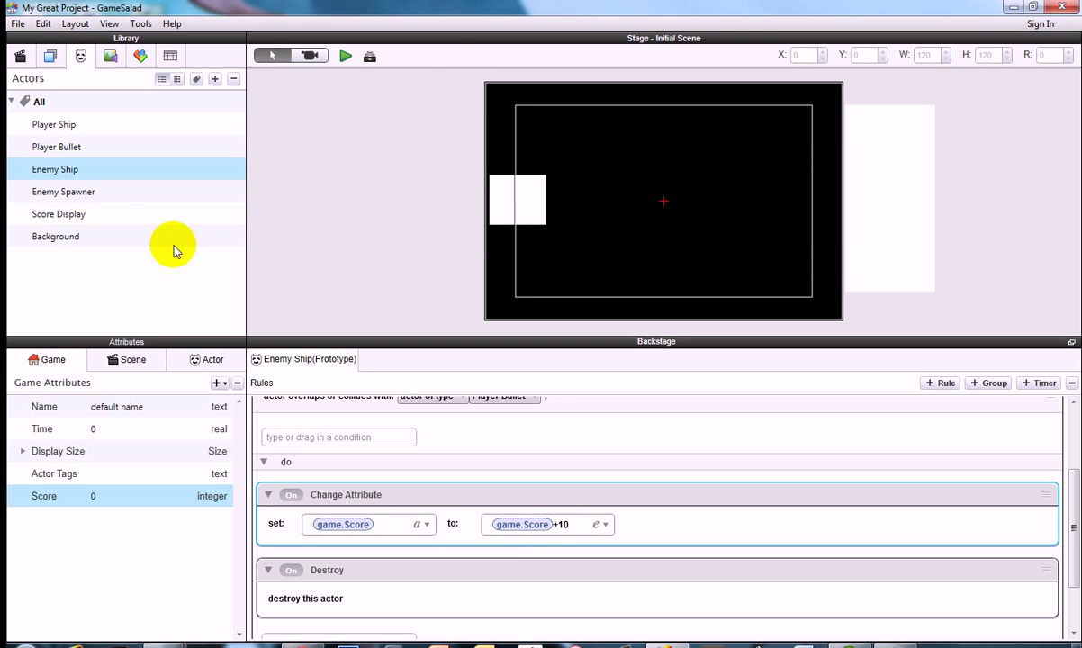
Step: Add a Display Text behavior to the Score Display actor
{"action": "left_click", "coordinate": [91, 216]}
{"action": "left_click", "coordinate": [301, 419]}
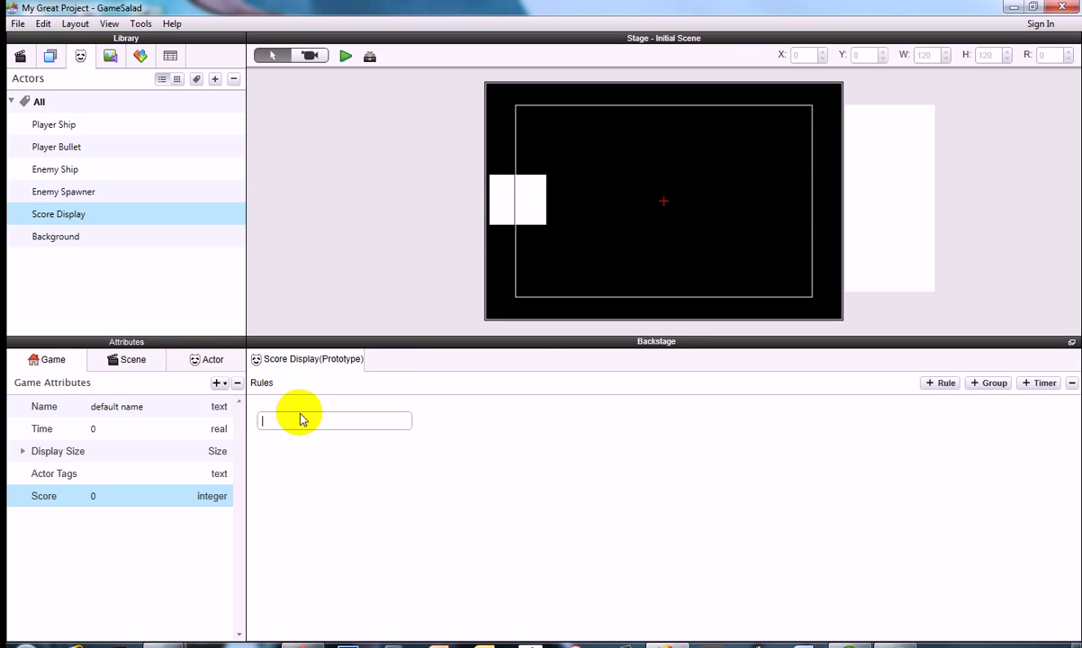
{"action": "type", "text": "display"}
{"action": "key", "text": "Return"}
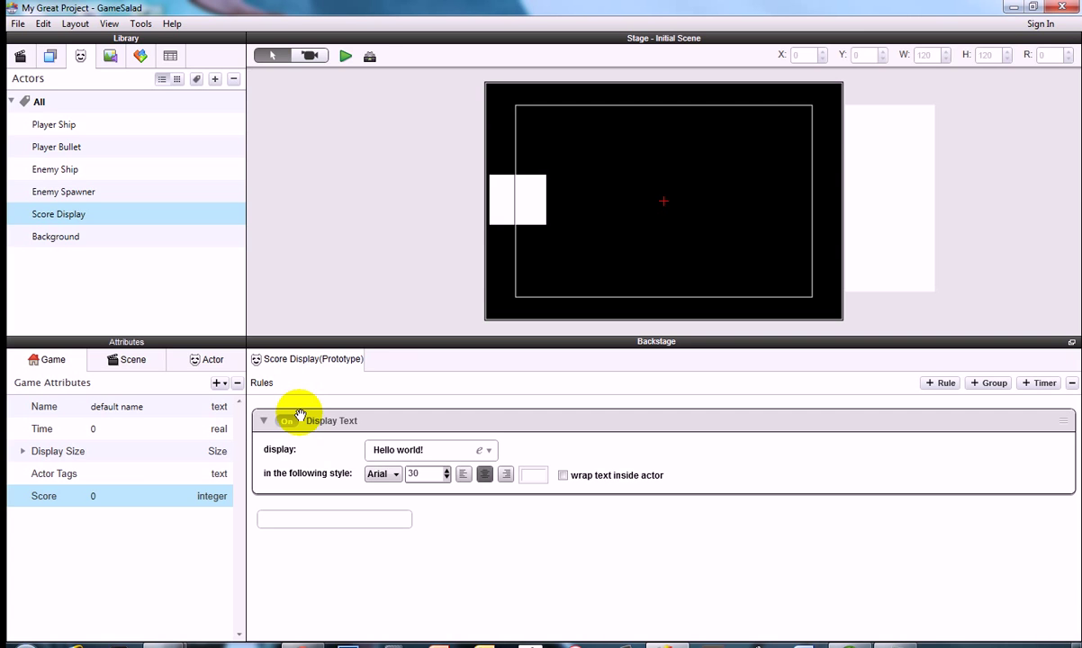
Step: Replace the default text of the Score Display's Display Text behavior with the game.Score attribute
{"action": "left_click", "coordinate": [480, 450]}
{"action": "left_click_drag", "start_coordinate": [482, 457], "coordinate": [667, 327]}
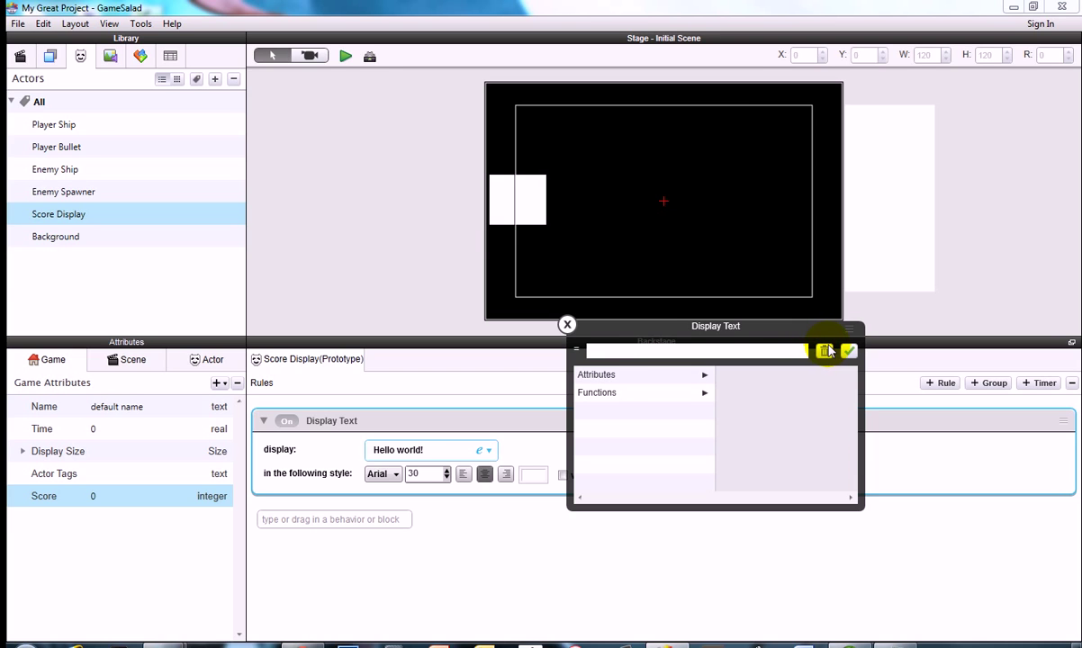
{"action": "left_click", "coordinate": [625, 376]}
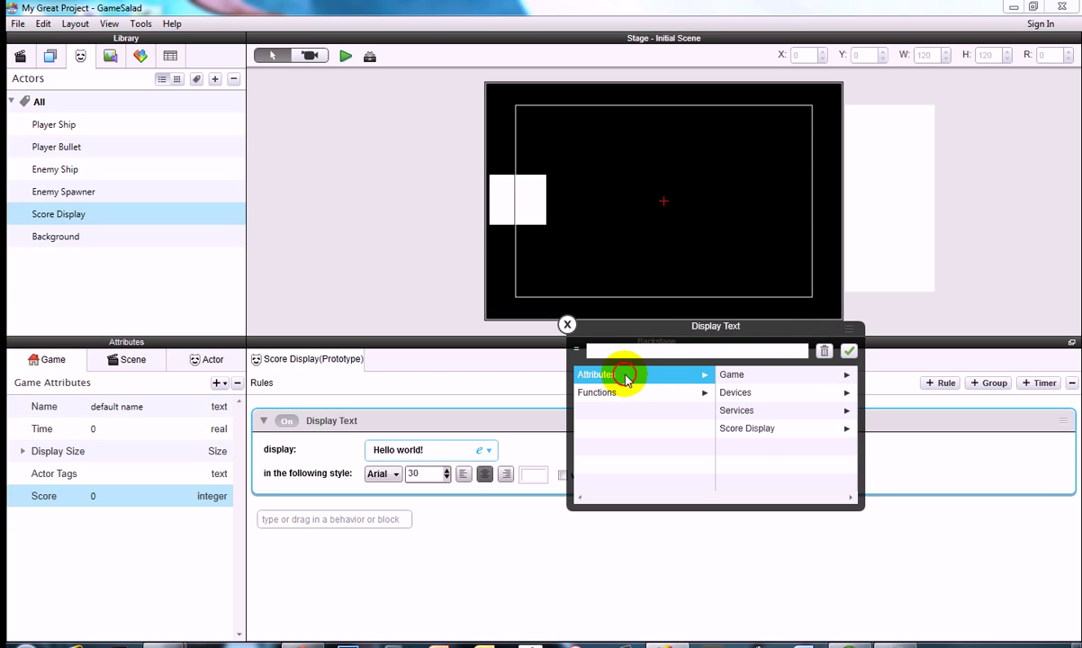
{"action": "left_click", "coordinate": [733, 376]}
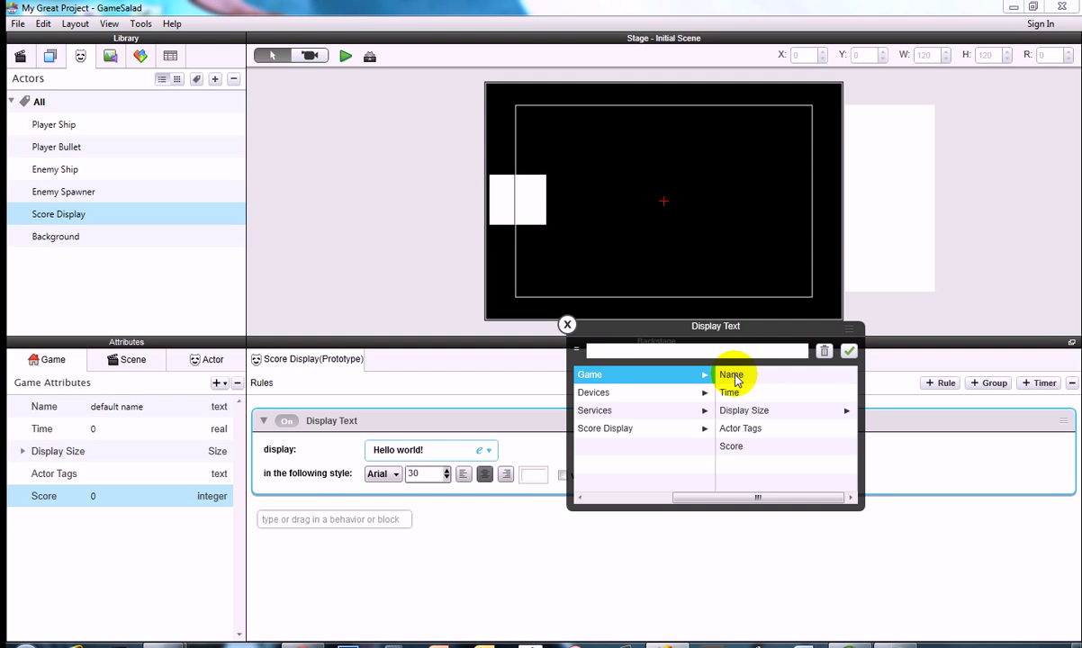
{"action": "left_click", "coordinate": [736, 447]}
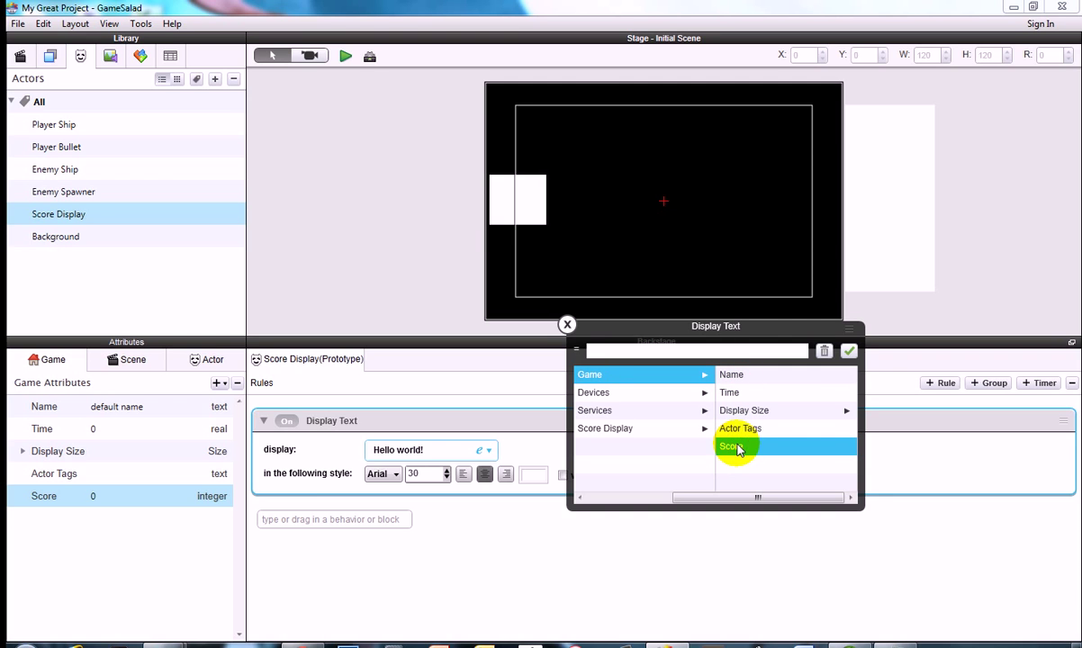
{"action": "left_click", "coordinate": [848, 351]}
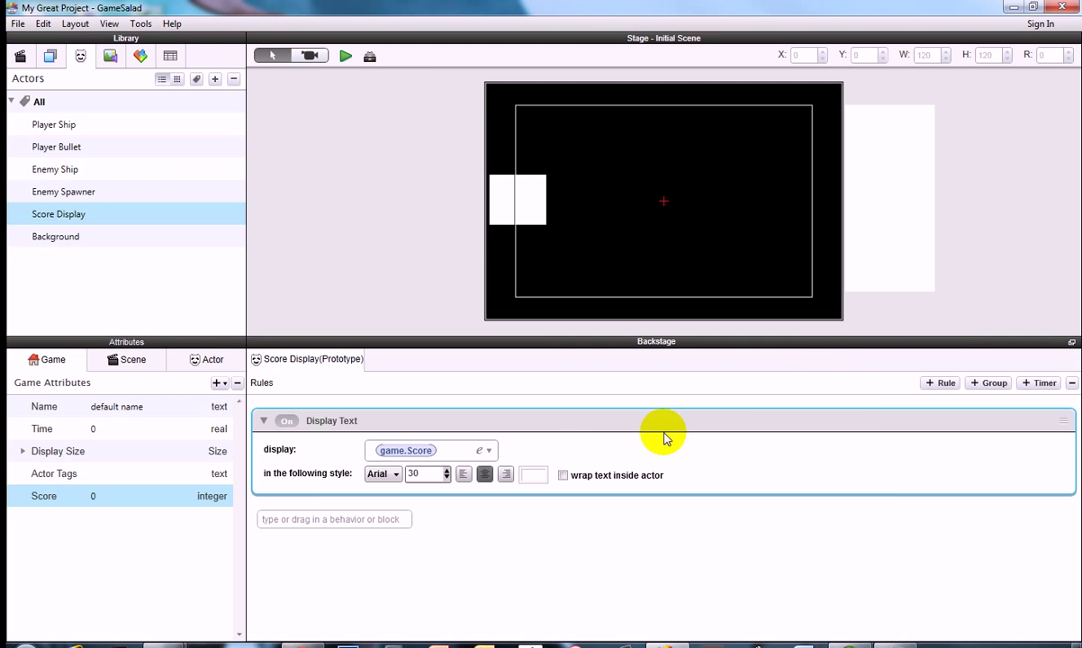
Step: Set the Score Display's text color to pure red (255, 0, 0)
{"action": "left_click", "coordinate": [531, 475]}
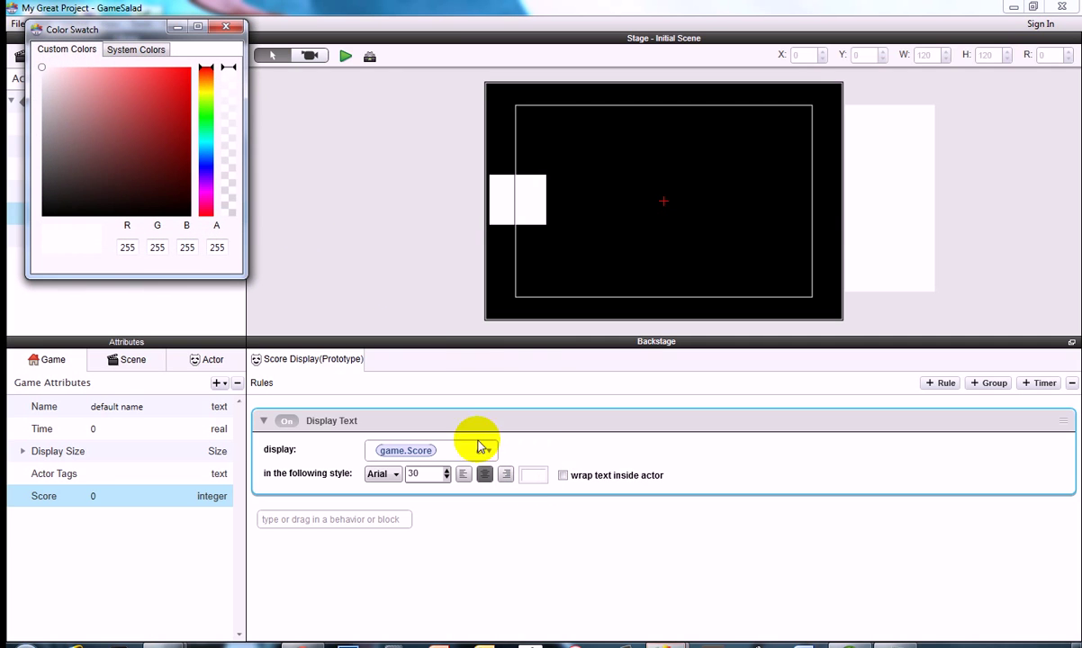
{"action": "left_click", "coordinate": [206, 72]}
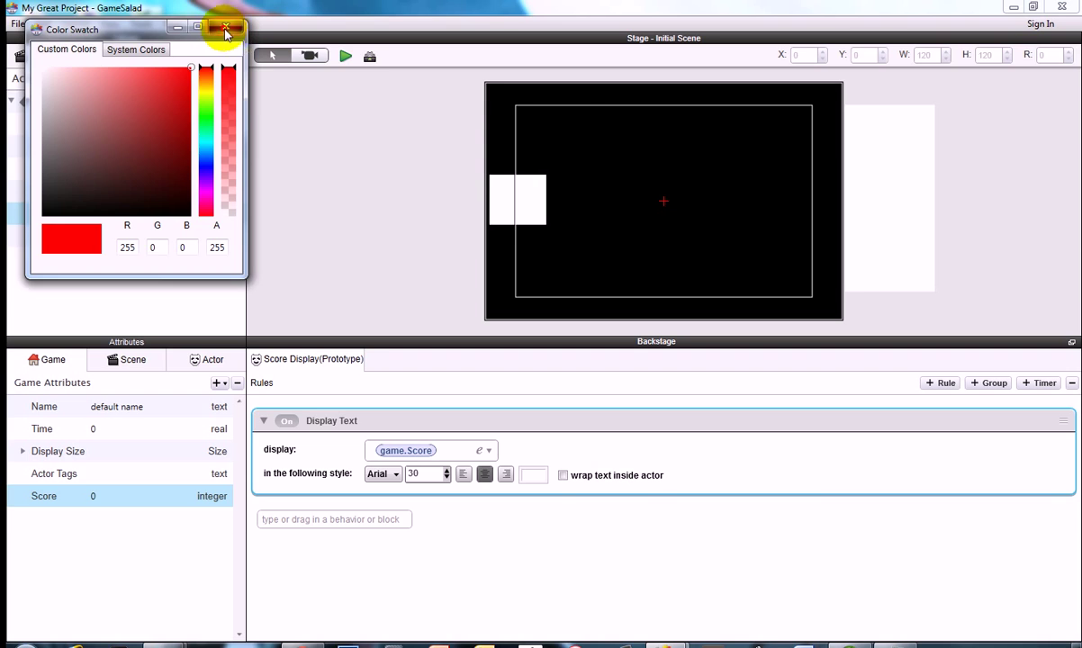
{"action": "left_click", "coordinate": [225, 30]}
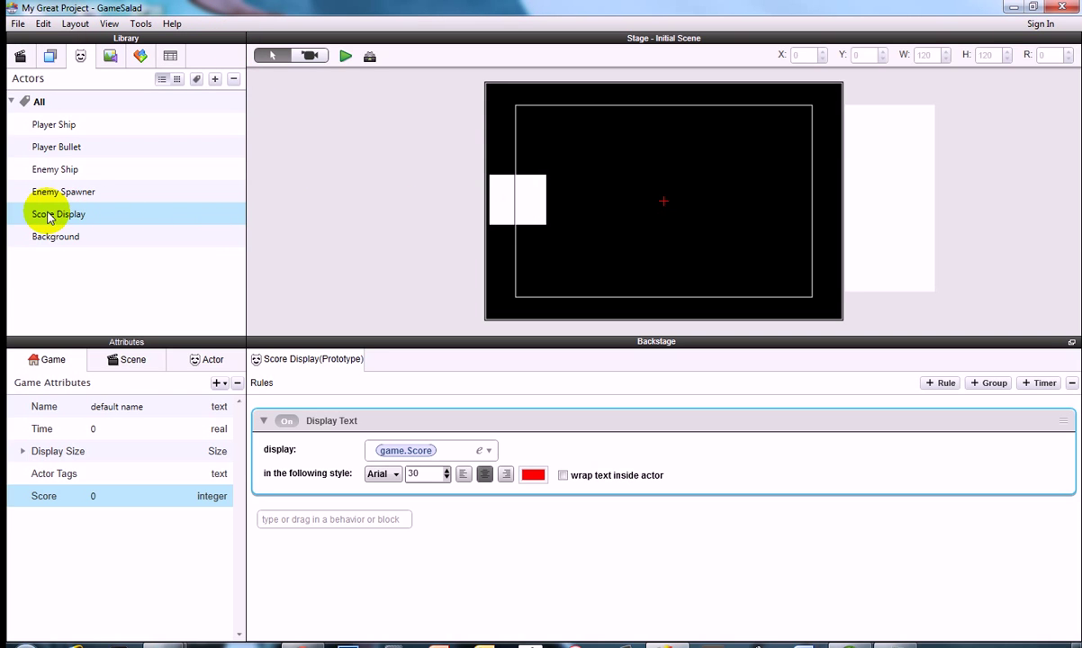
Step: Place the Score Display actor near the scene's top centre, about 75 by 42, and preview the game to test the score
{"action": "left_click_drag", "start_coordinate": [45, 218], "coordinate": [652, 107]}
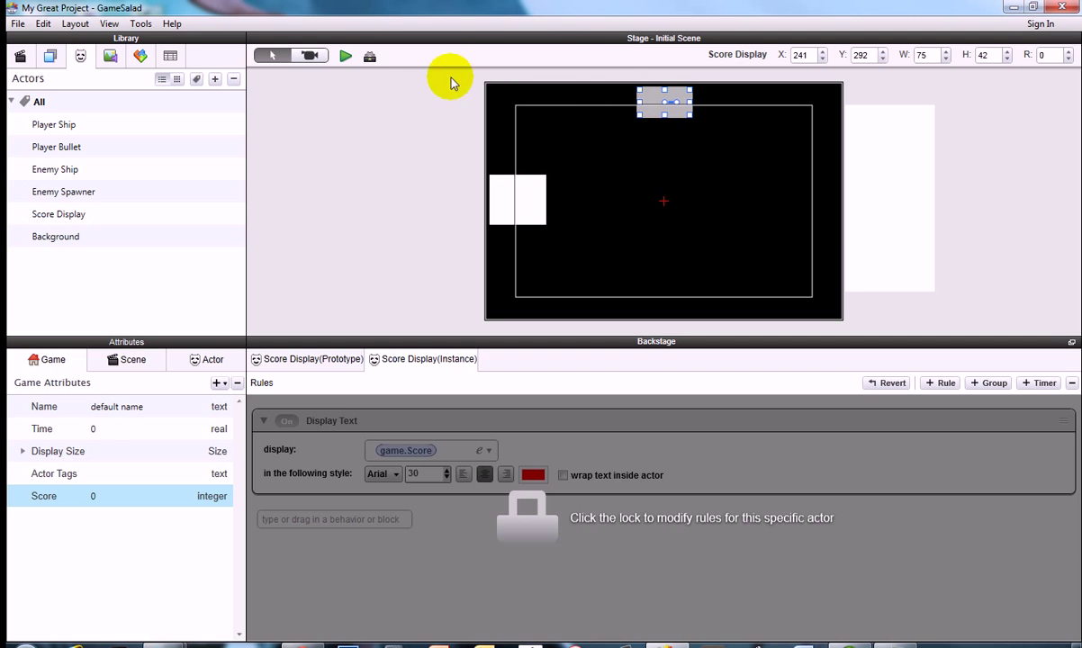
{"action": "left_click", "coordinate": [343, 60]}
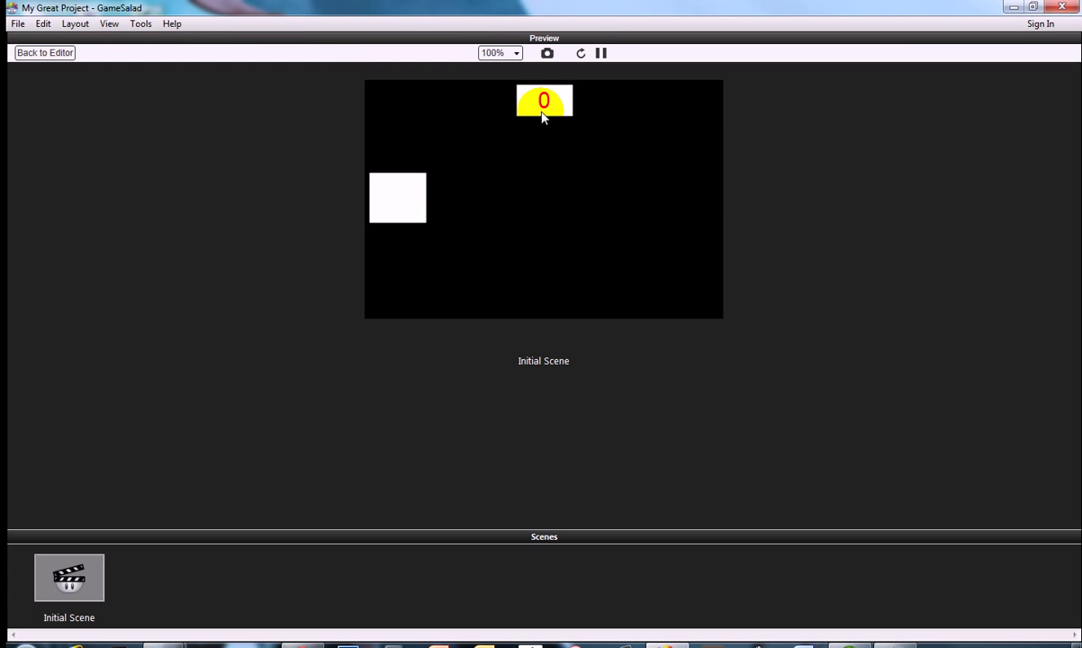
{"action": "left_click", "coordinate": [504, 194]}
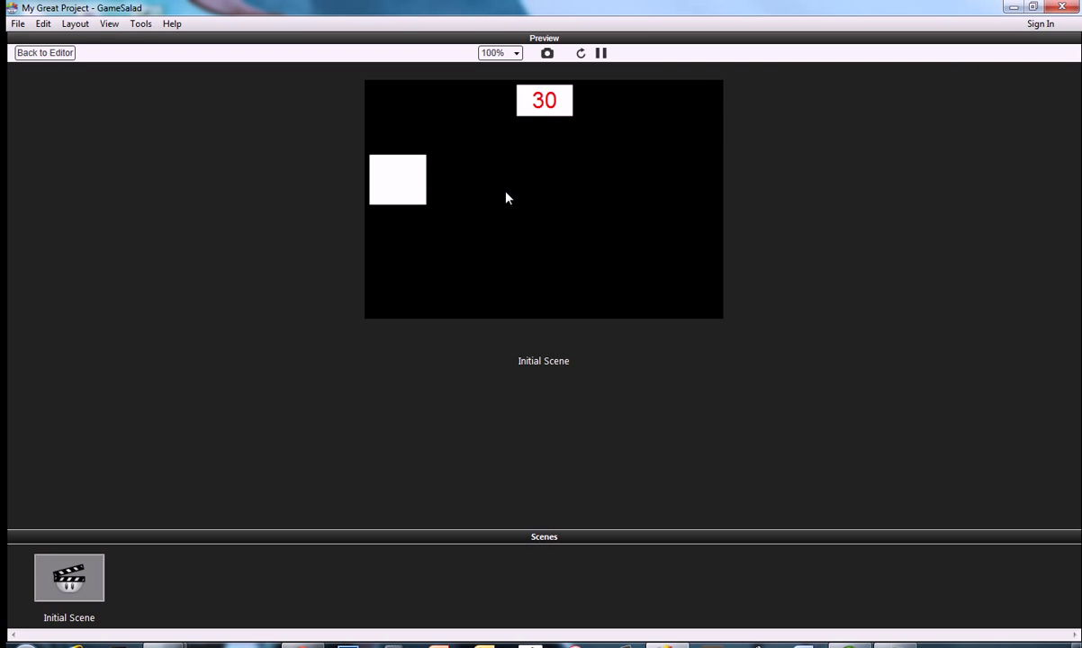
{"action": "left_click", "coordinate": [45, 55]}
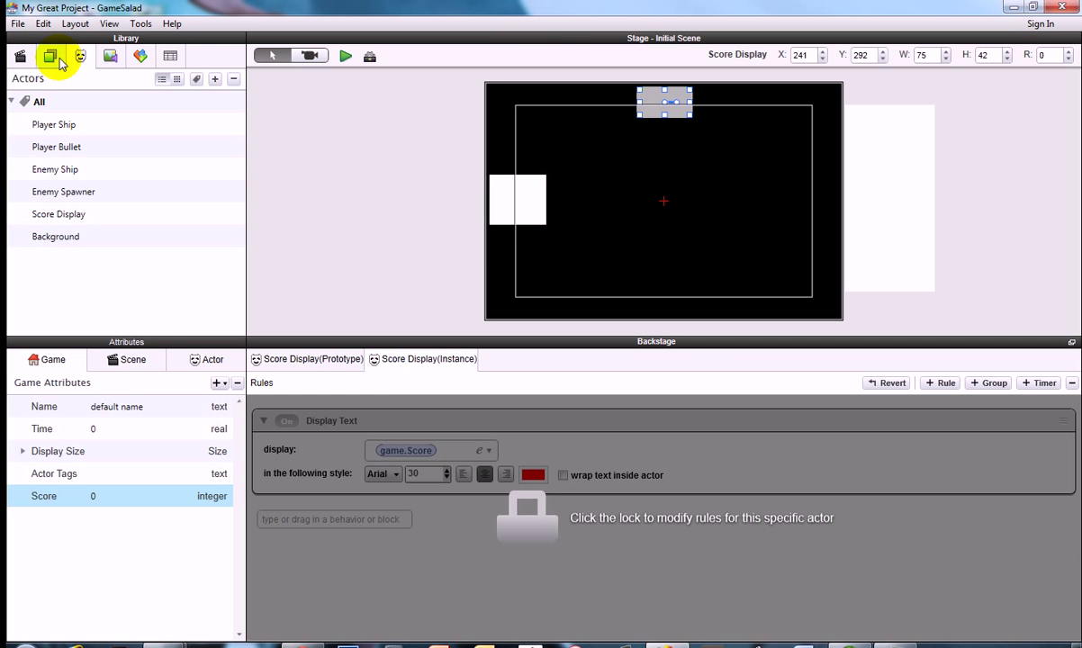
{"action": "left_click", "coordinate": [321, 361]}
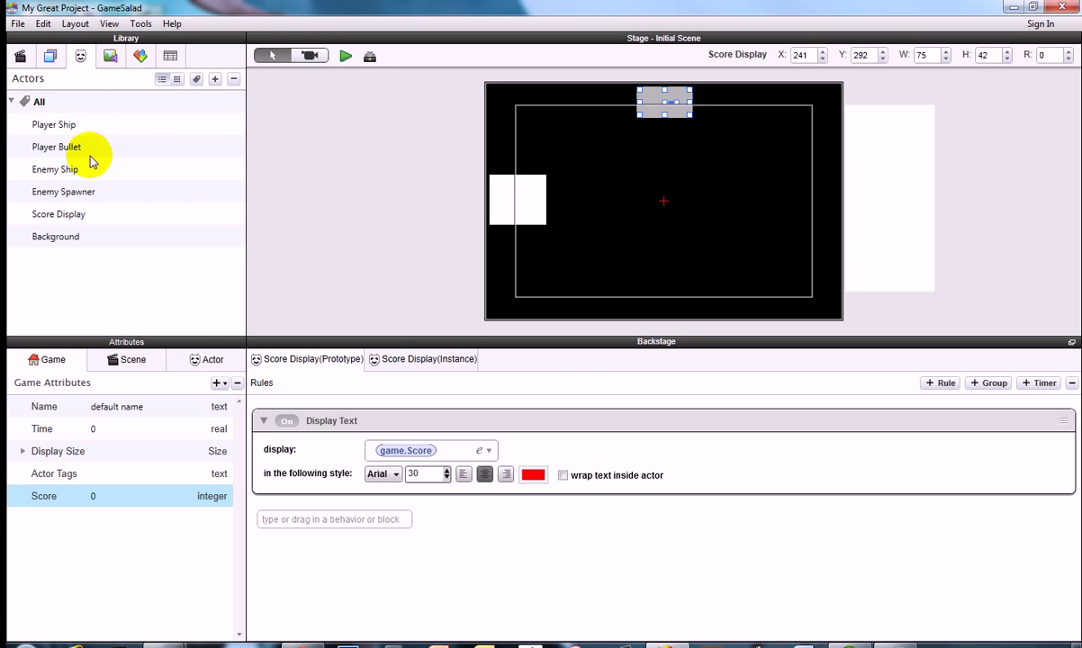
Step: Add a new rule to the Player Ship actor below its Fire Bullet rule
{"action": "left_click", "coordinate": [63, 125]}
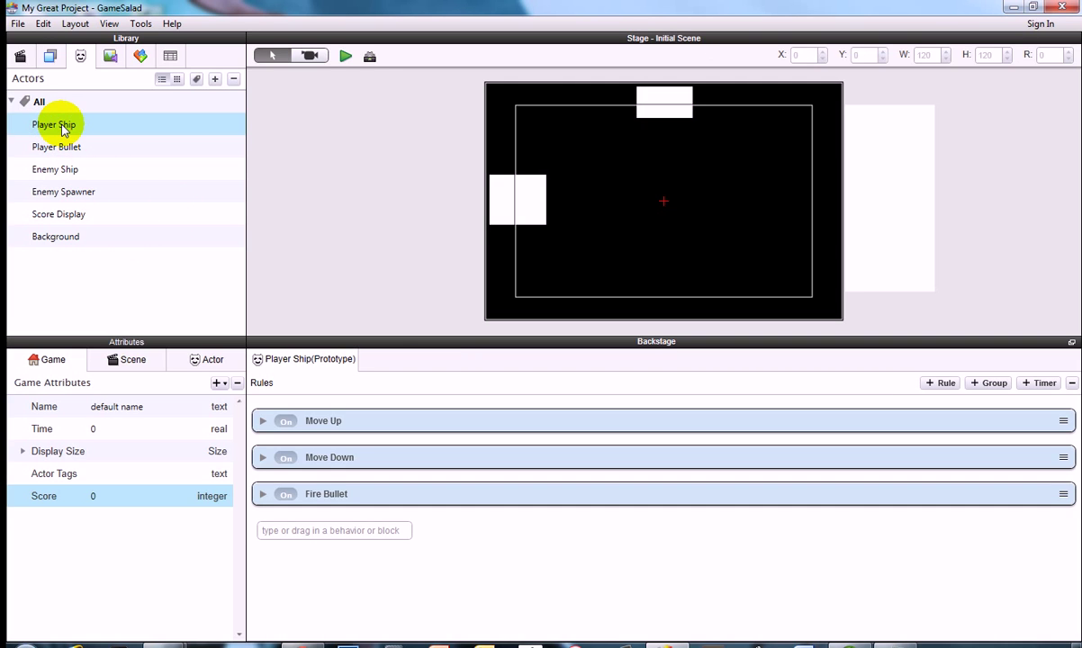
{"action": "left_click", "coordinate": [326, 529]}
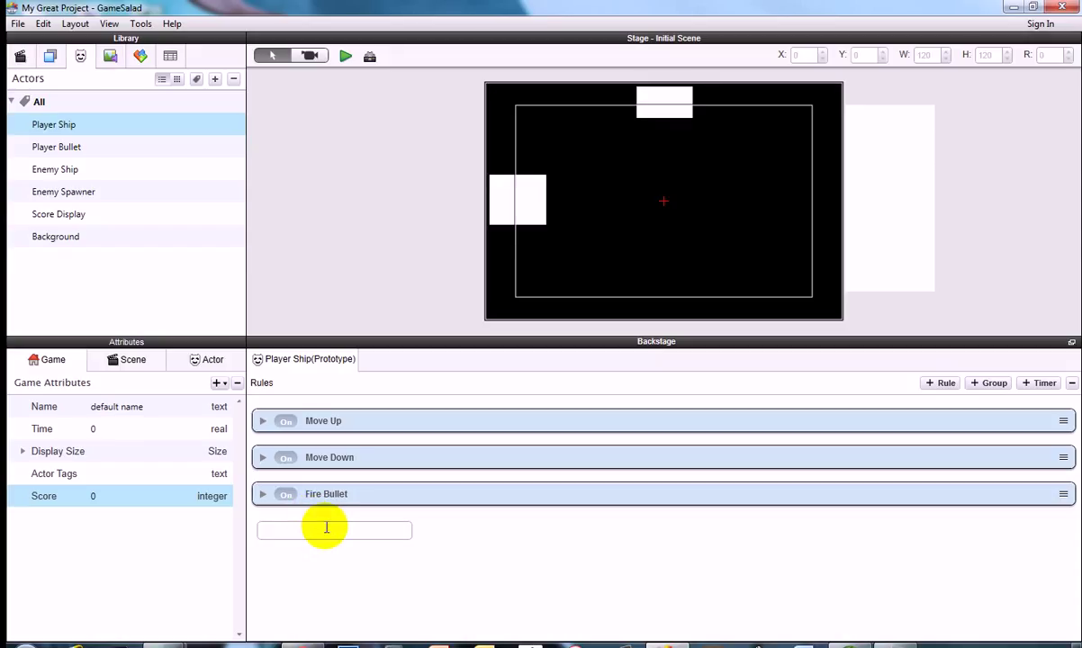
{"action": "type", "text": "Rule"}
{"action": "key", "text": "Return"}
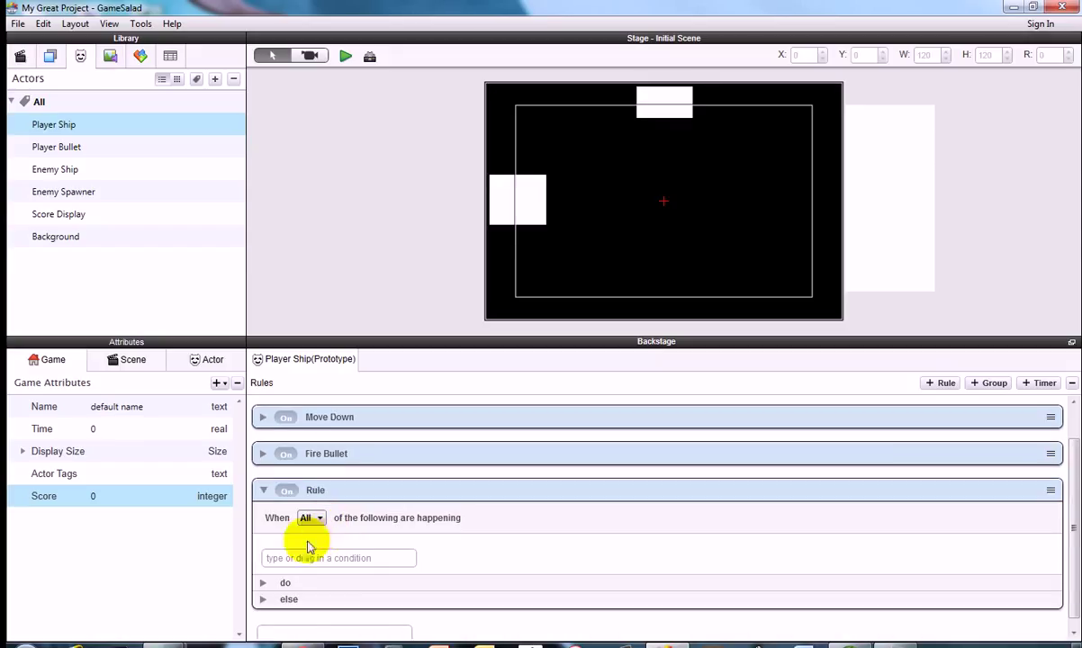
Step: Give the Player Ship's new rule the condition that the actor overlaps or collides with an actor of type Enemy Ship
{"action": "left_click", "coordinate": [312, 557]}
{"action": "type", "text": "overlaps"}
{"action": "key", "text": "Return"}
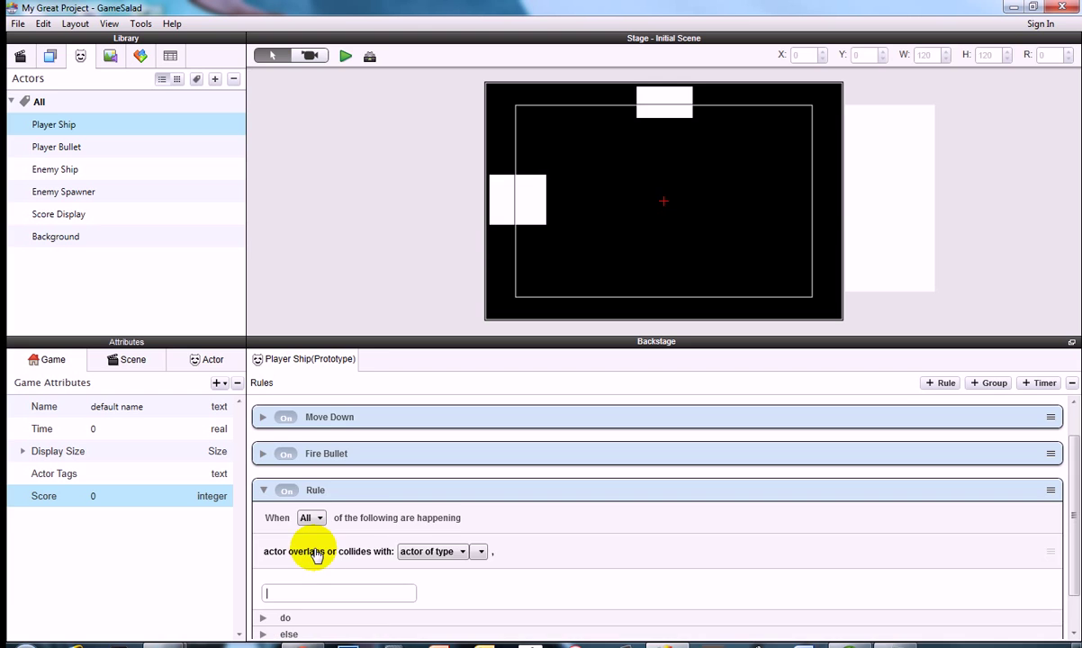
{"action": "scroll", "coordinate": [406, 468], "scroll_direction": "down", "scroll_amount": 1}
{"action": "left_click", "coordinate": [480, 505]}
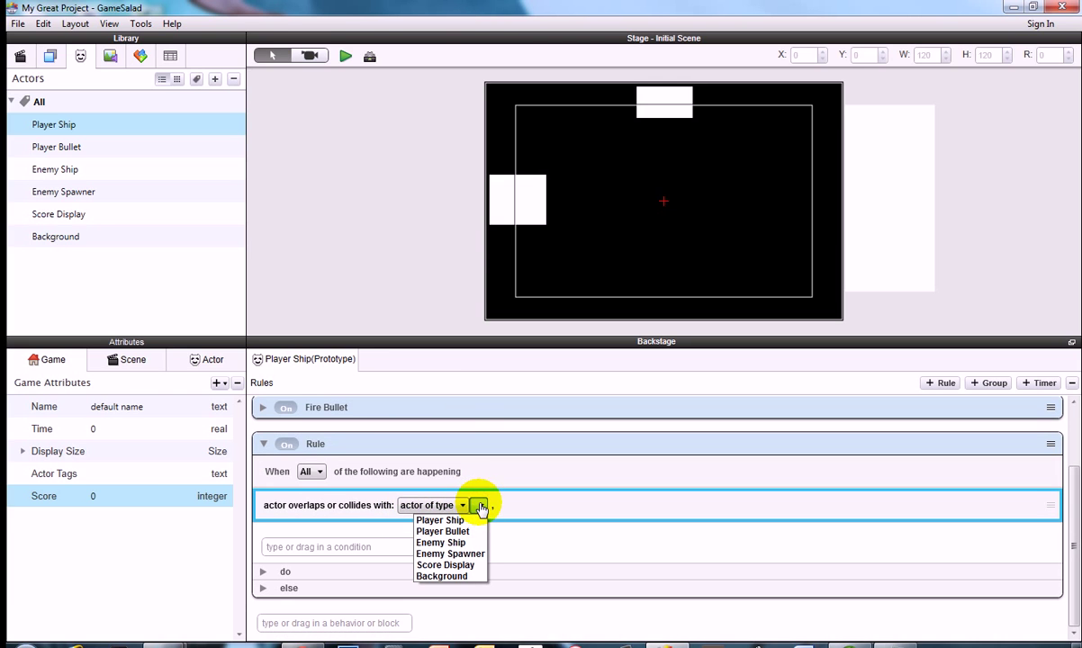
{"action": "left_click", "coordinate": [455, 543]}
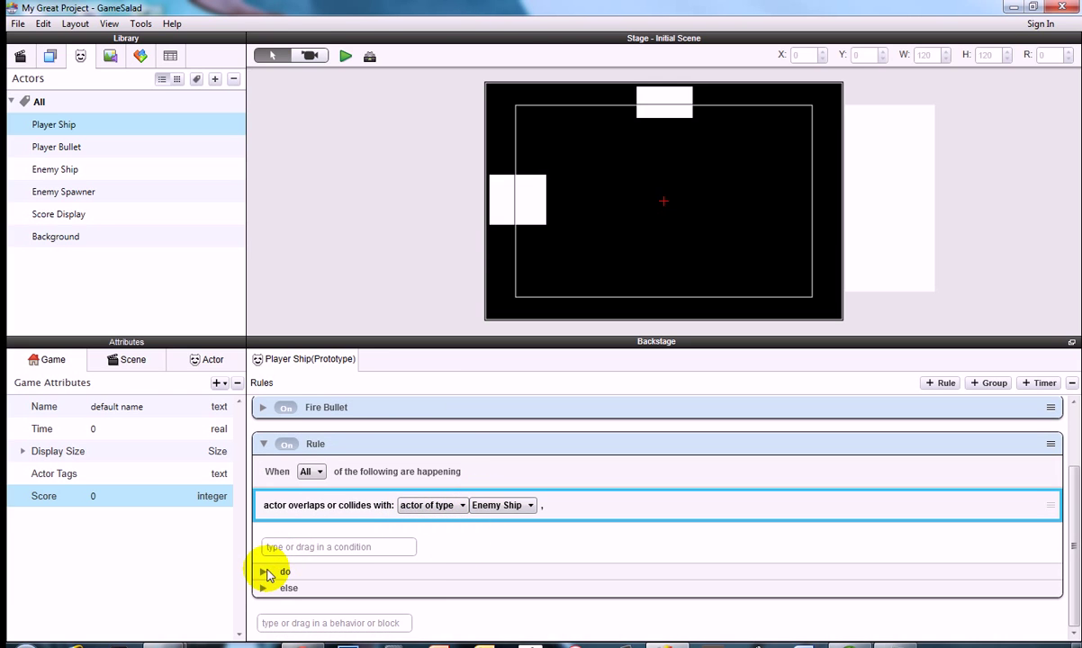
Step: Add a Change Scene behavior to the do section of the Player Ship's collision rule
{"action": "left_click", "coordinate": [263, 571]}
{"action": "scroll", "coordinate": [307, 552], "scroll_direction": "down", "scroll_amount": 1}
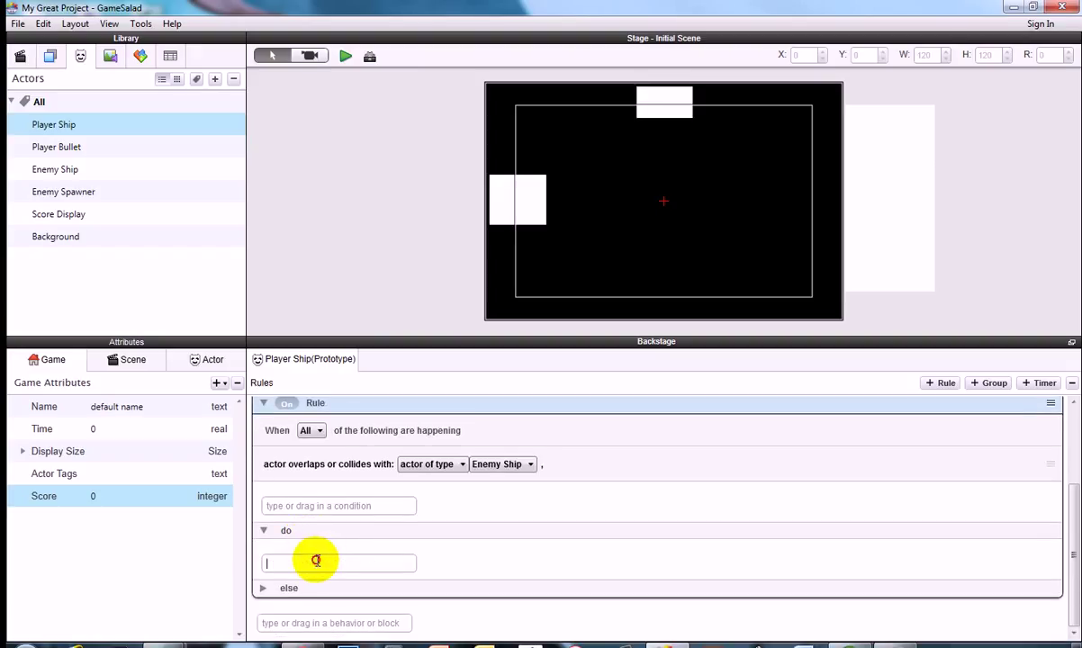
{"action": "type", "text": "Change Attribute"}
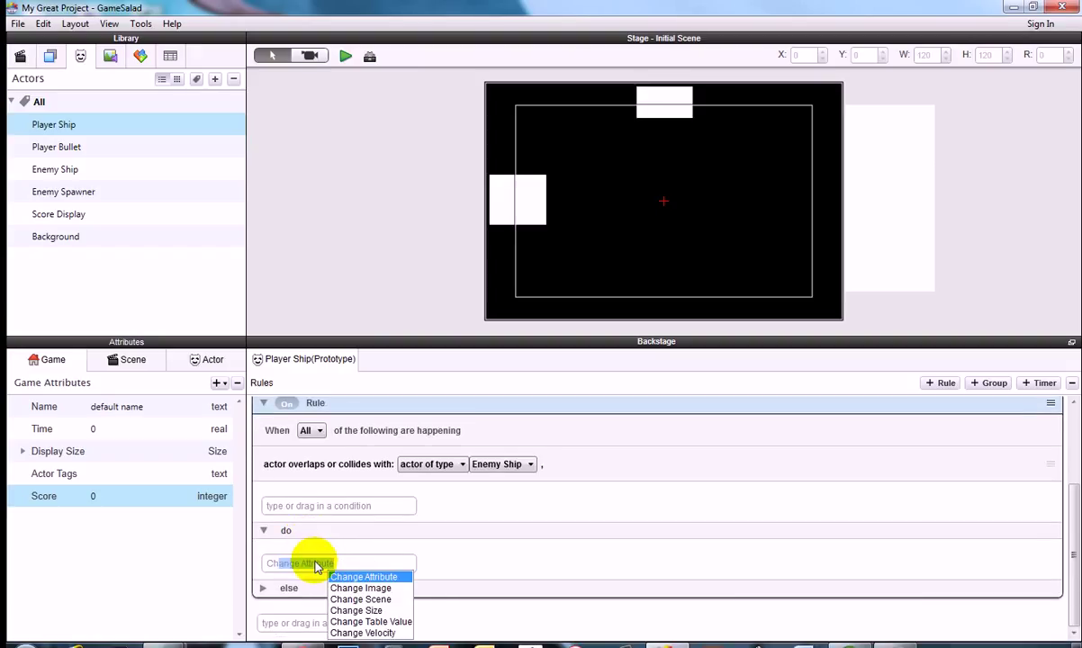
{"action": "key", "text": "Down"}
{"action": "key", "text": "Down"}
{"action": "key", "text": "Return"}
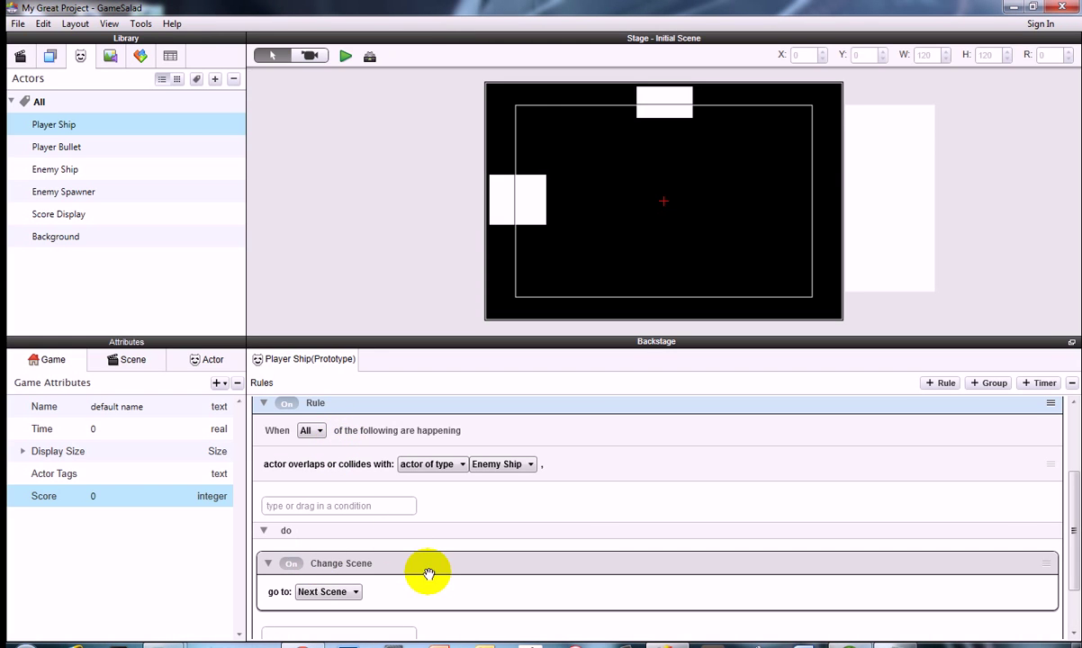
{"action": "scroll", "coordinate": [425, 547], "scroll_direction": "down", "scroll_amount": 1}
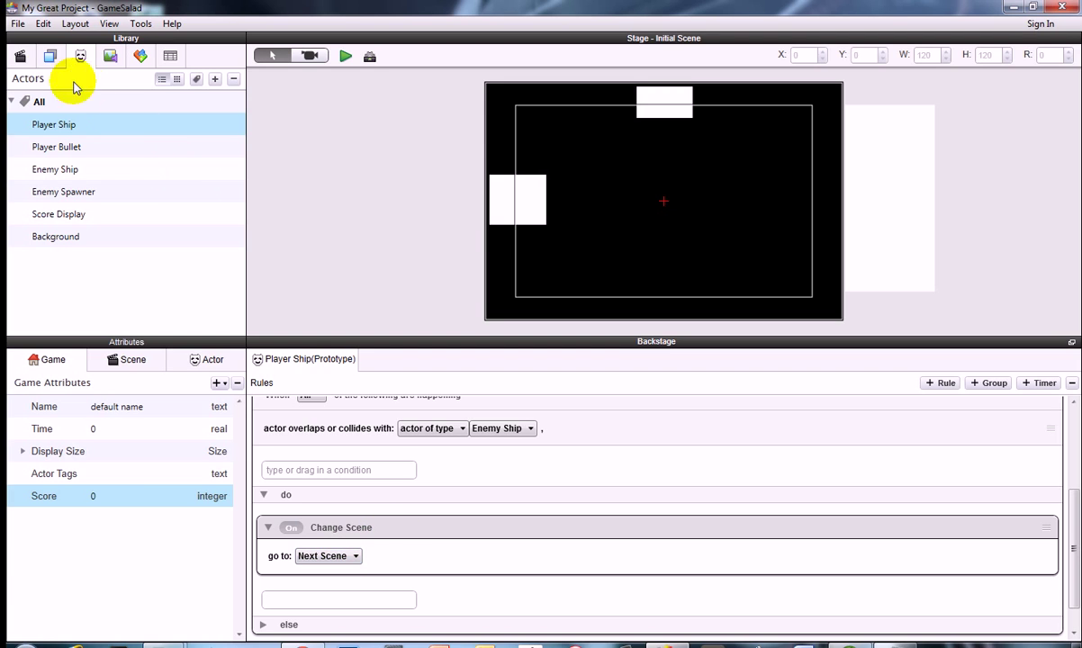
Step: Rename the scene Initial Scene as Level 1
{"action": "left_click", "coordinate": [21, 59]}
{"action": "double_click", "coordinate": [53, 103]}
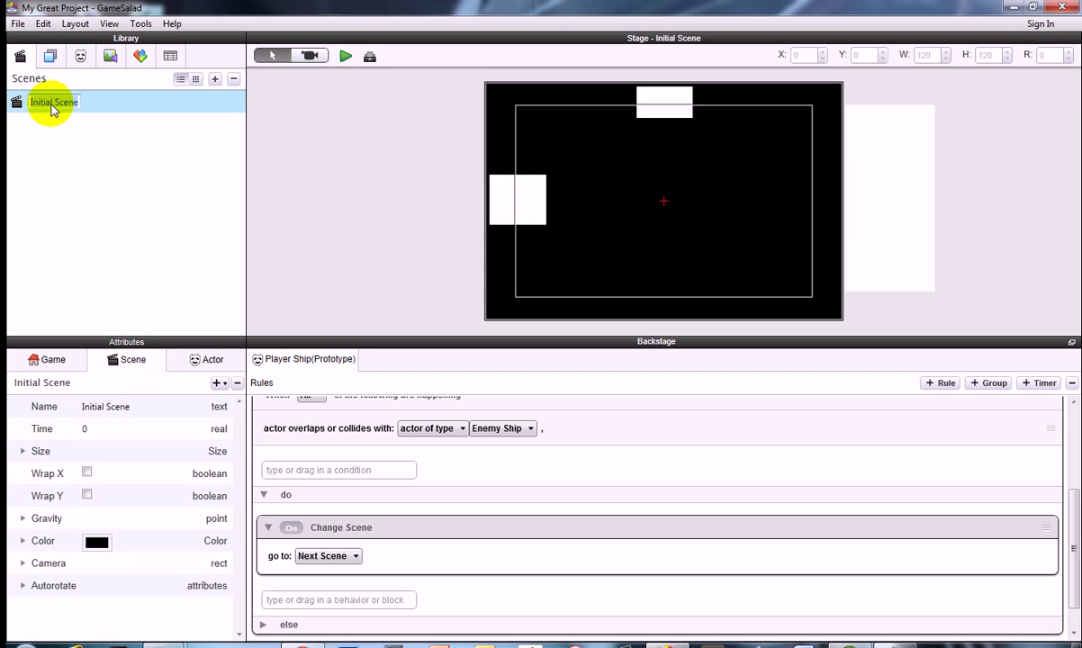
{"action": "type", "text": "Level 1"}
{"action": "key", "text": "Return"}
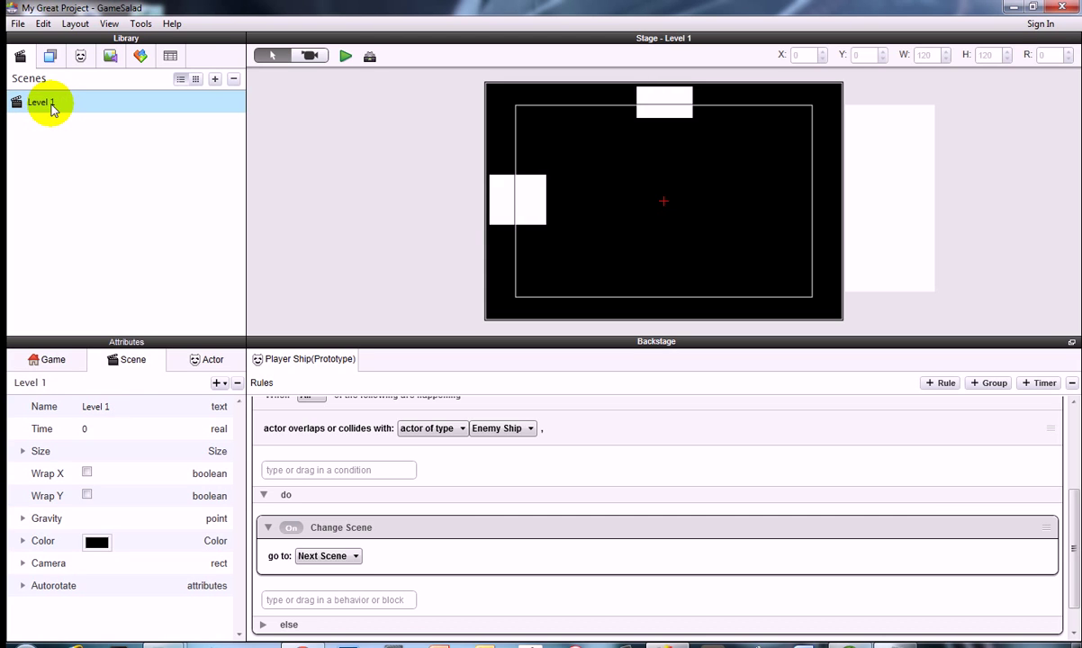
Step: Add a second scene and name it Gameover Screen
{"action": "left_click", "coordinate": [214, 79]}
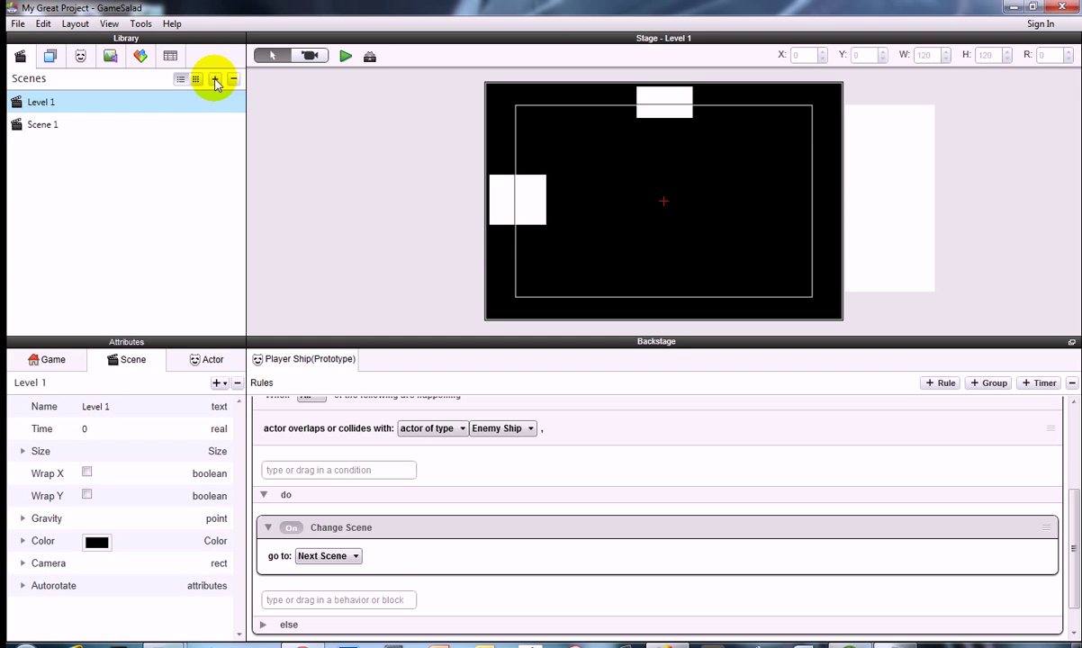
{"action": "double_click", "coordinate": [43, 126]}
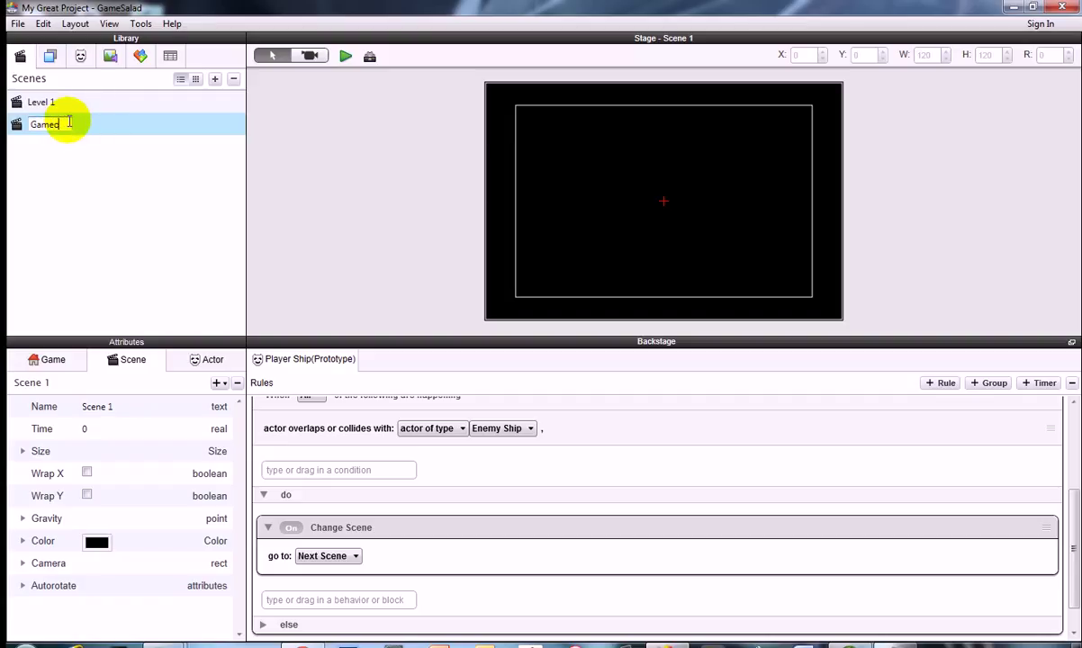
{"action": "type", "text": "Gameover Screen"}
{"action": "key", "text": "Return"}
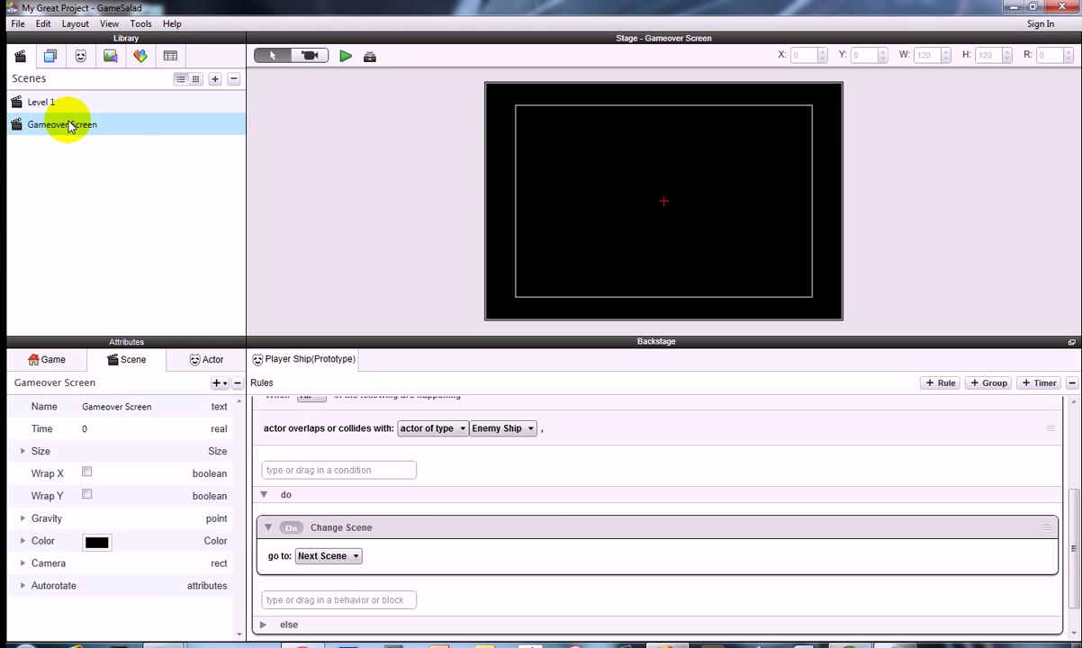
Step: Set the Player Ship's Change Scene behavior to go to Gameover Screen
{"action": "scroll", "coordinate": [405, 495], "scroll_direction": "up", "scroll_amount": 2}
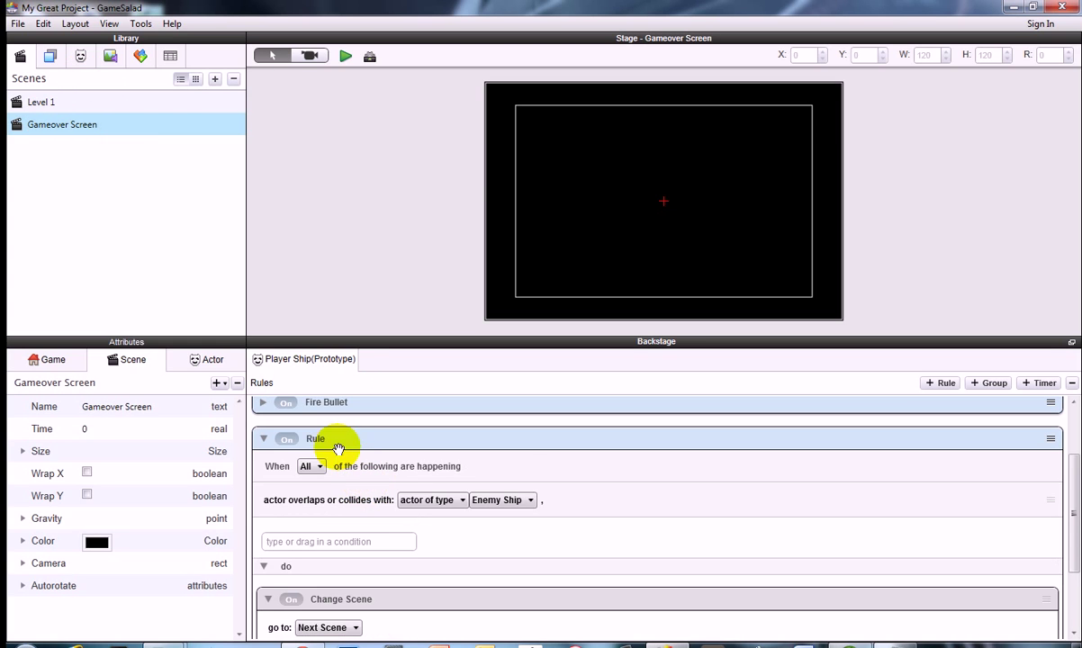
{"action": "scroll", "coordinate": [337, 432], "scroll_direction": "down", "scroll_amount": 1}
{"action": "left_click", "coordinate": [81, 61]}
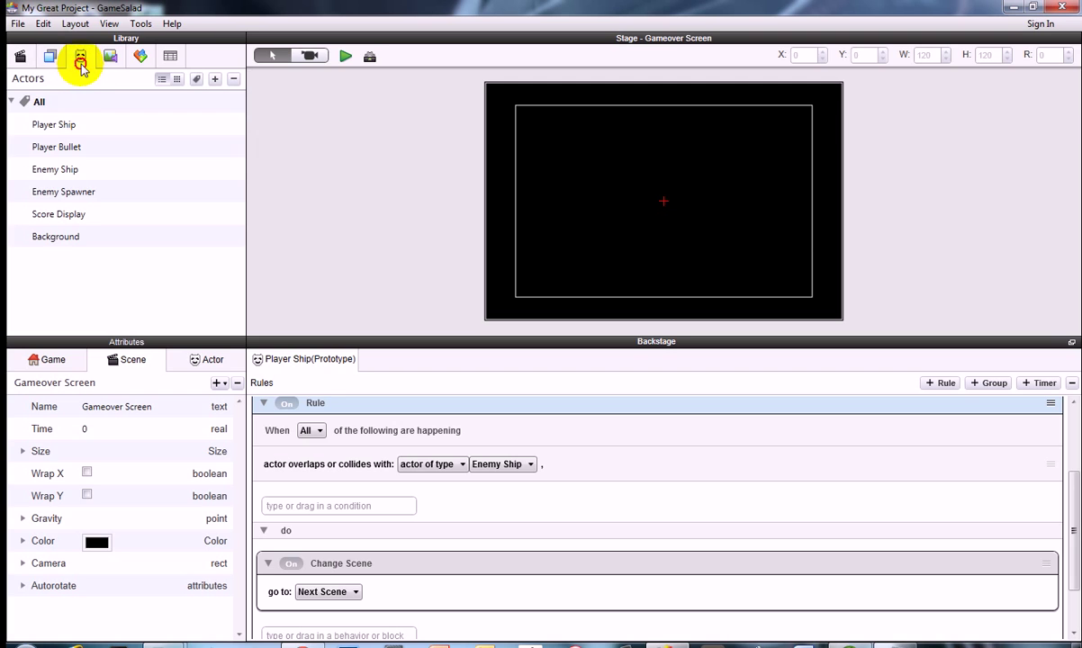
{"action": "left_click", "coordinate": [63, 125]}
{"action": "scroll", "coordinate": [392, 545], "scroll_direction": "down", "scroll_amount": 1}
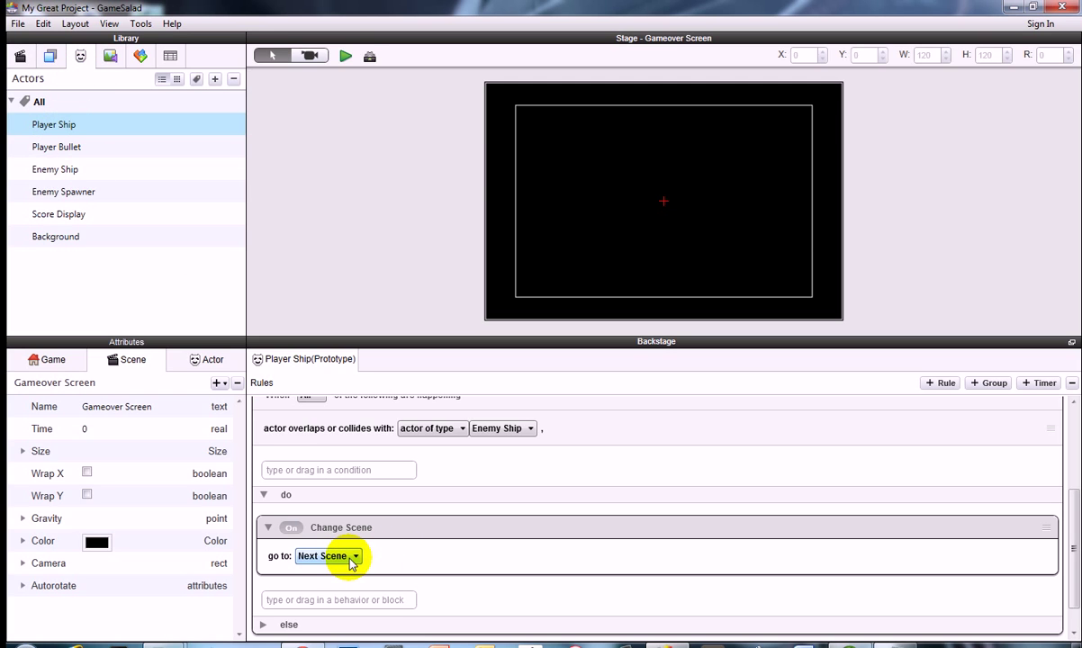
{"action": "left_click", "coordinate": [352, 557]}
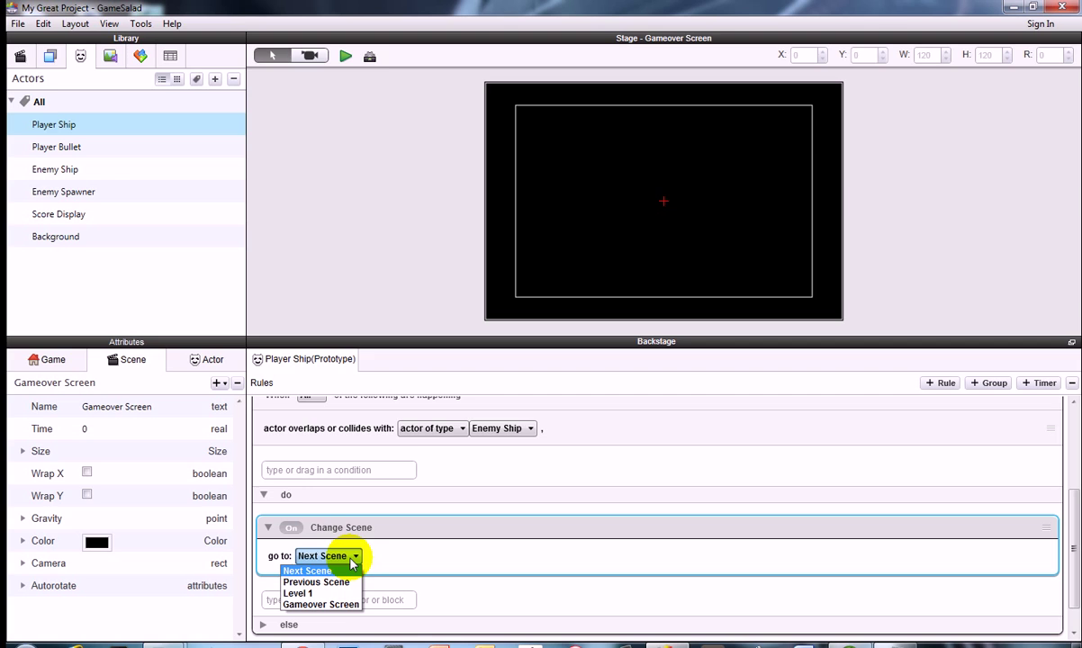
{"action": "left_click", "coordinate": [339, 604]}
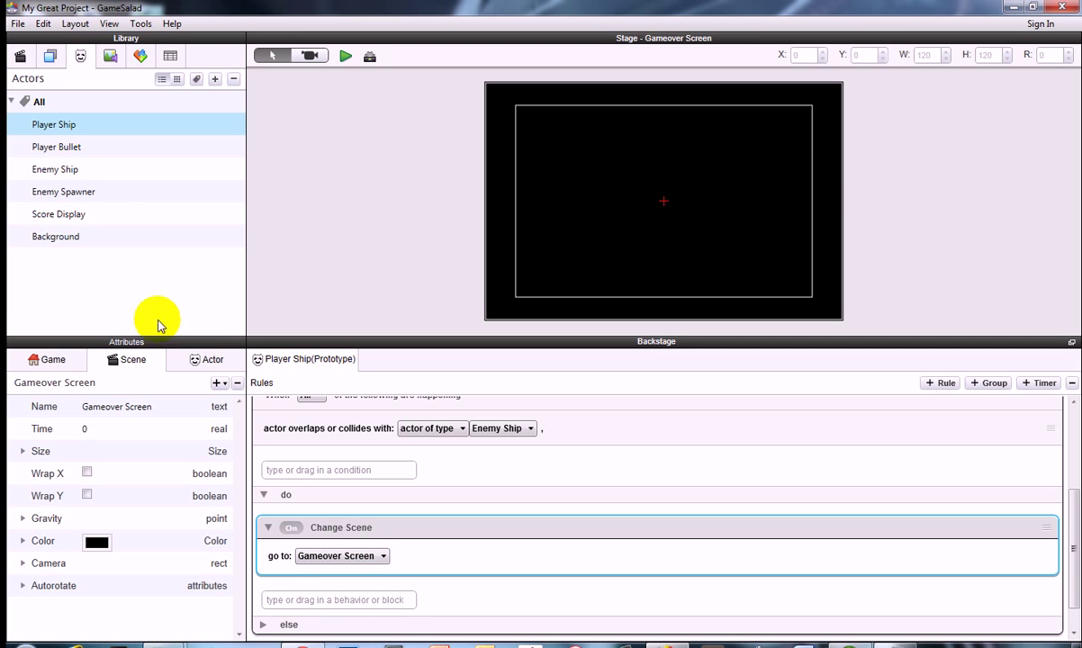
Step: Place the Score Display actor at the centre of the Gameover Screen scene, about 120 by 41 at X 240, Y 160
{"action": "left_click", "coordinate": [74, 219]}
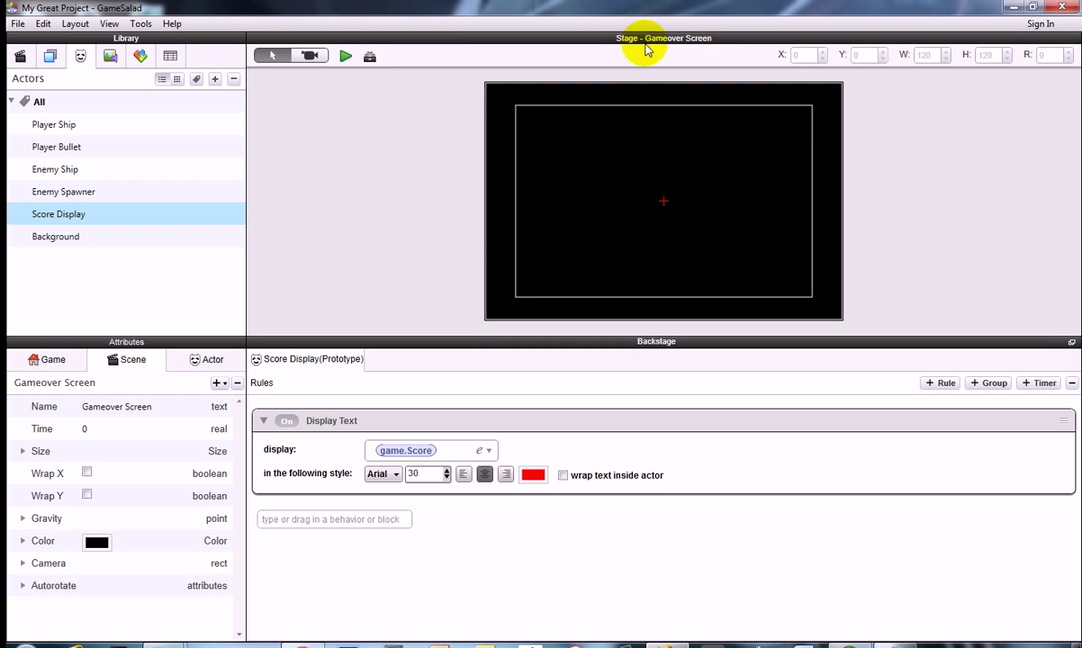
{"action": "left_click", "coordinate": [28, 58]}
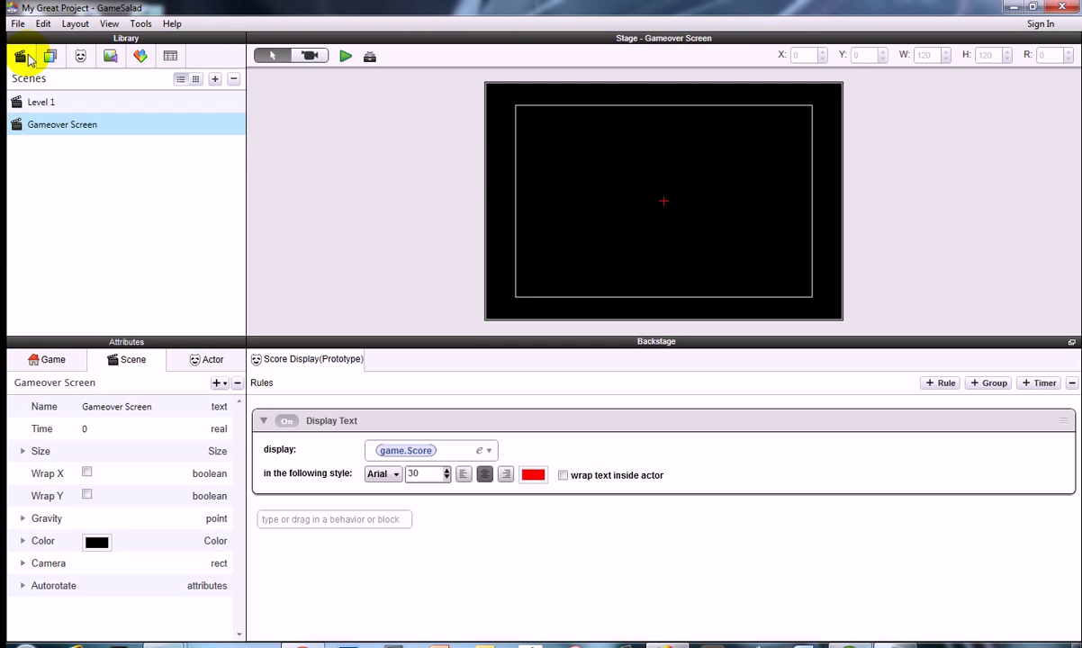
{"action": "left_click", "coordinate": [39, 101]}
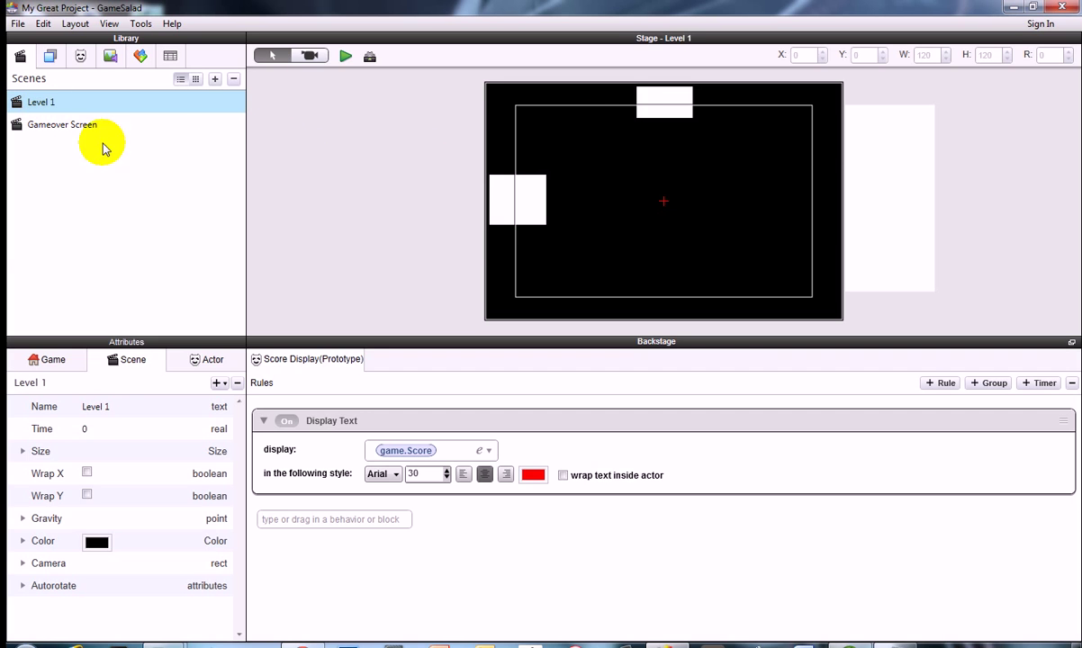
{"action": "left_click", "coordinate": [83, 124]}
{"action": "left_click", "coordinate": [81, 57]}
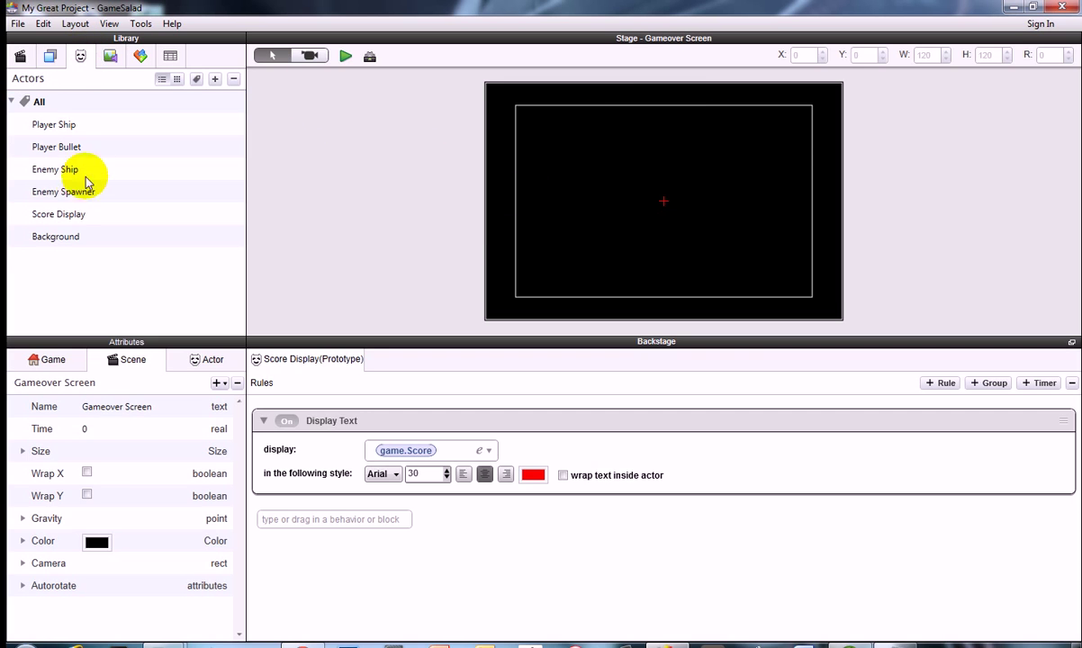
{"action": "left_click_drag", "start_coordinate": [67, 214], "coordinate": [577, 230]}
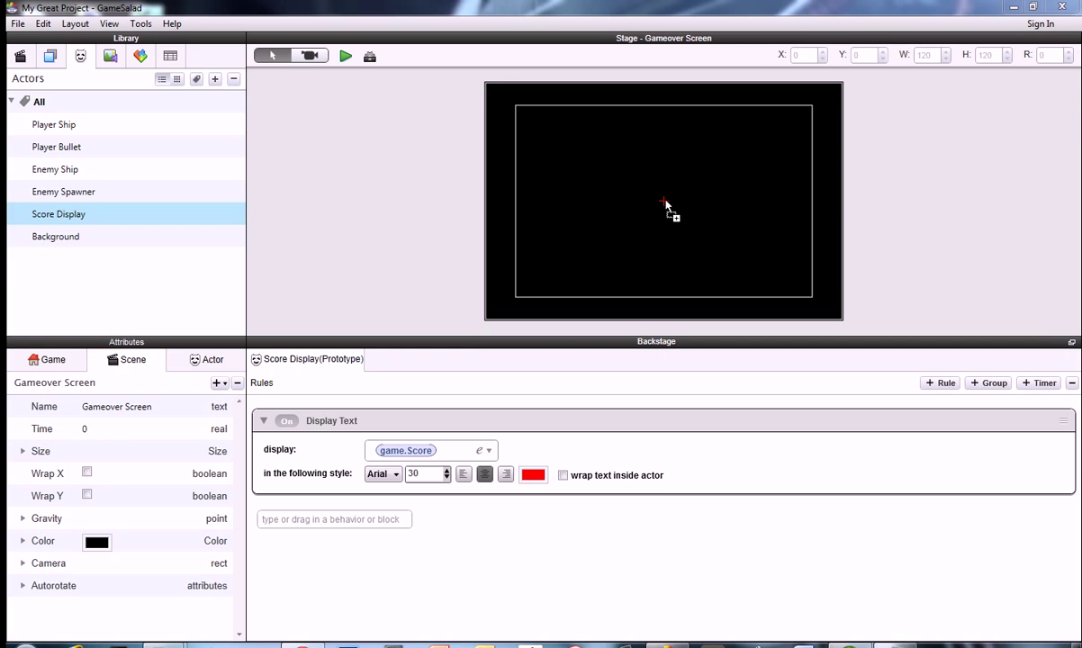
{"action": "mouse_move", "coordinate": [666, 205]}
{"action": "left_mouse_down"}
{"action": "mouse_move", "coordinate": [664, 193]}
{"action": "mouse_move", "coordinate": [666, 229]}
{"action": "mouse_move", "coordinate": [659, 207]}
{"action": "left_mouse_up"}
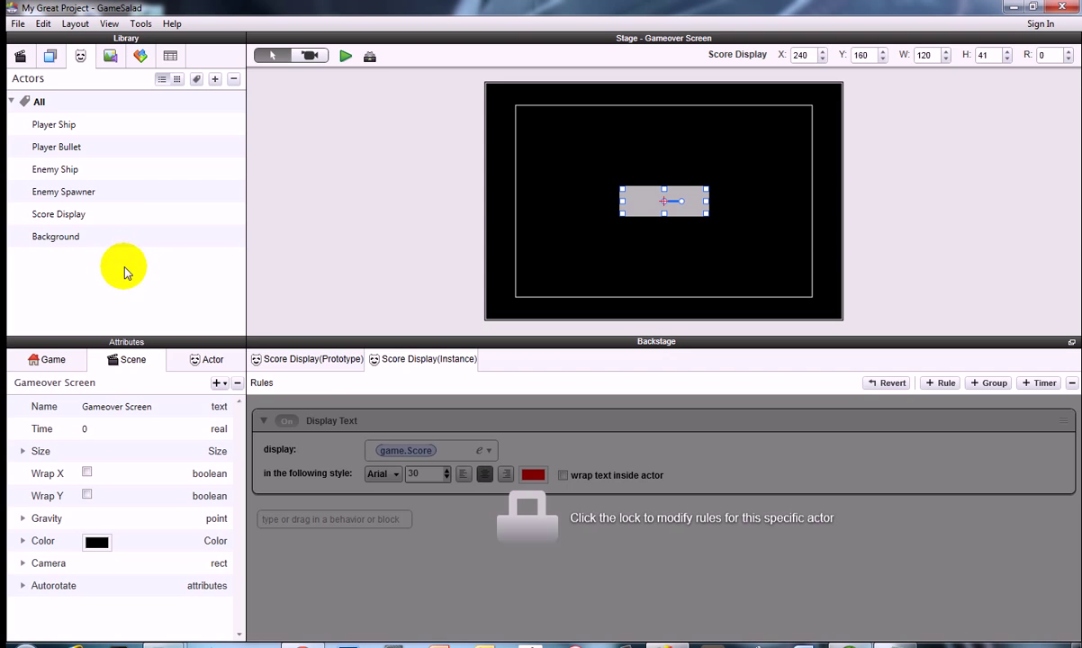
Step: Create a new actor and name it Gameover text
{"action": "left_click", "coordinate": [311, 359]}
{"action": "left_click", "coordinate": [216, 80]}
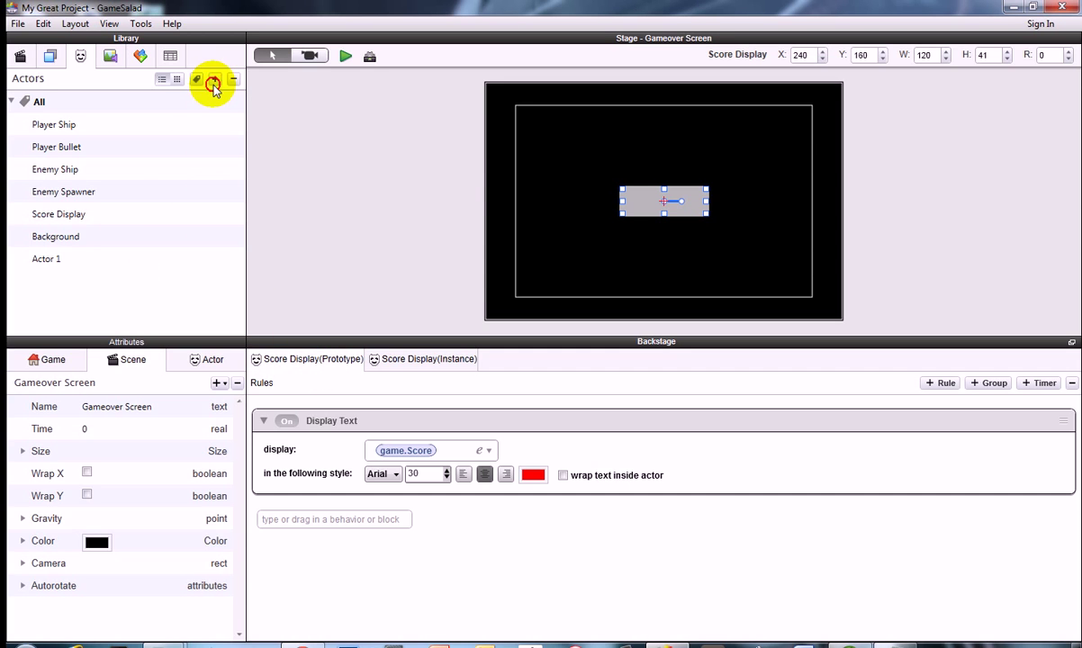
{"action": "left_click", "coordinate": [57, 261]}
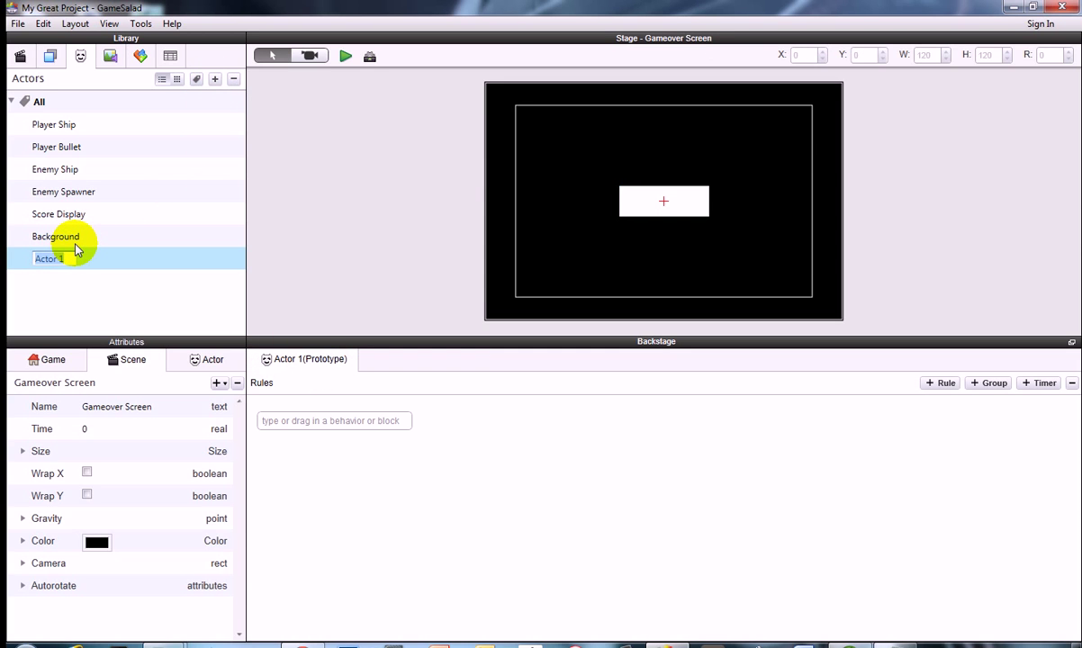
{"action": "type", "text": "game"}
{"action": "key", "text": "BackSpace"}
{"action": "key", "text": "BackSpace"}
{"action": "key", "text": "BackSpace"}
{"action": "key", "text": "BackSpace"}
{"action": "type", "text": "game"}
{"action": "key", "text": "BackSpace"}
{"action": "key", "text": "BackSpace"}
{"action": "key", "text": "BackSpace"}
{"action": "key", "text": "BackSpace"}
{"action": "type", "text": "Gameover text"}
{"action": "key", "text": "Return"}
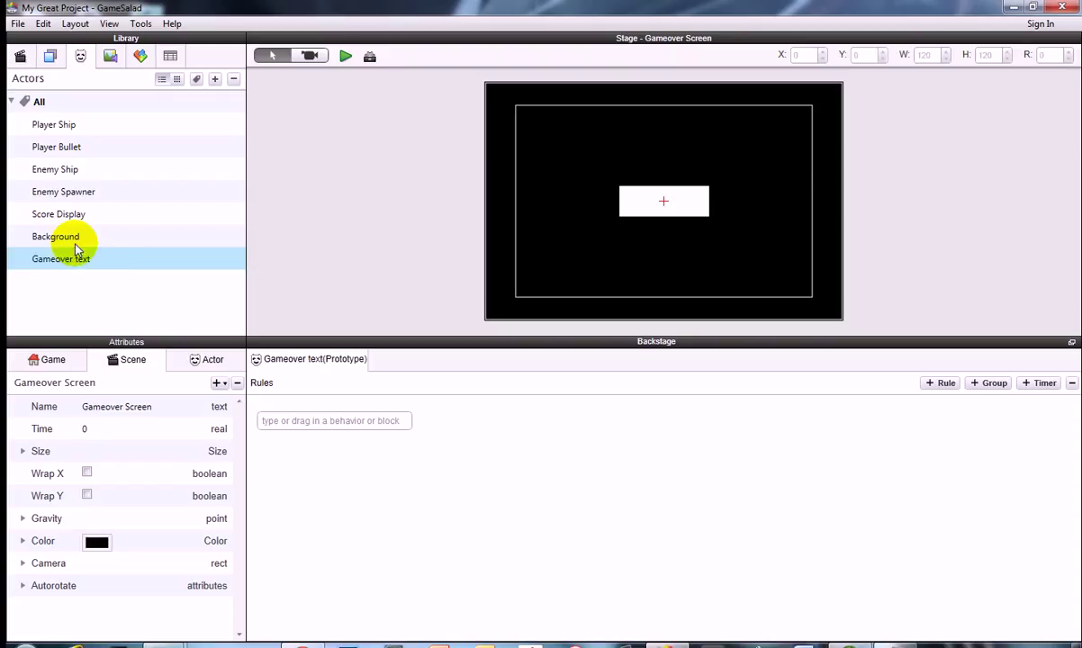
Step: Add a Display Text behavior to the Gameover text actor showing "Press 'Space Bar' to try again"
{"action": "left_click", "coordinate": [273, 420]}
{"action": "type", "text": "display Text"}
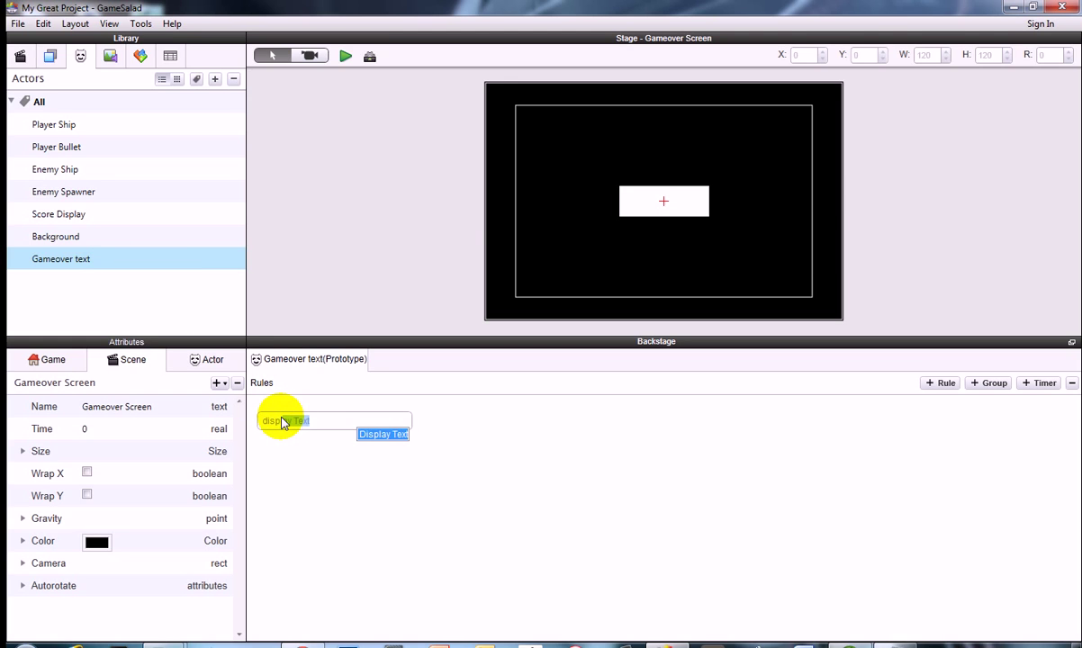
{"action": "key", "text": "Return"}
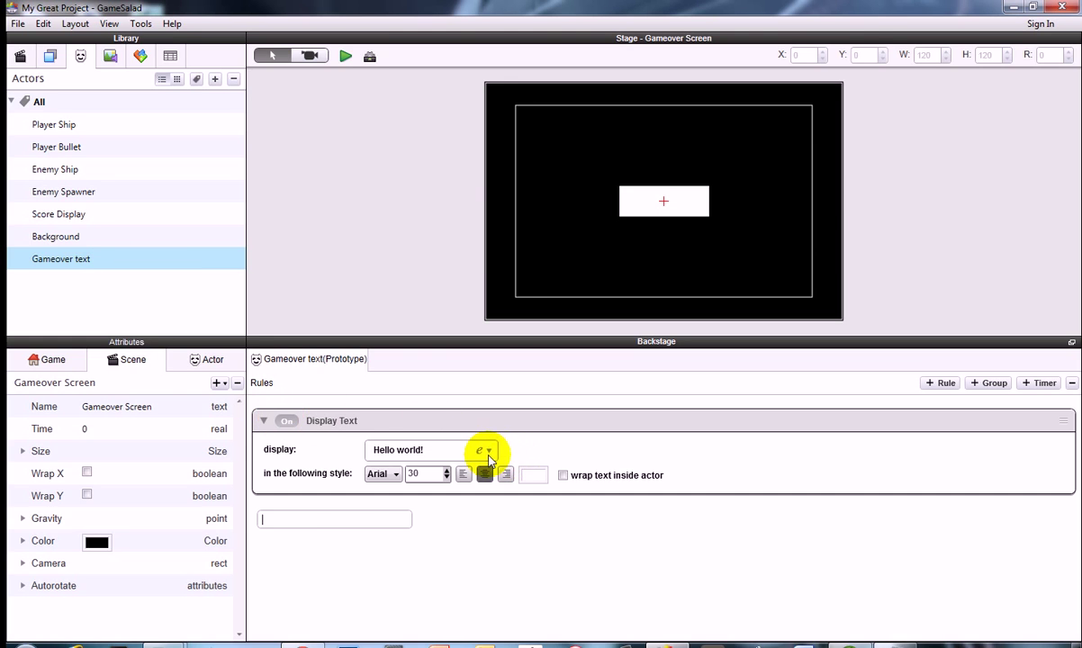
{"action": "left_click", "coordinate": [489, 450]}
{"action": "left_click", "coordinate": [637, 412]}
{"action": "left_click_drag", "start_coordinate": [583, 388], "coordinate": [765, 322]}
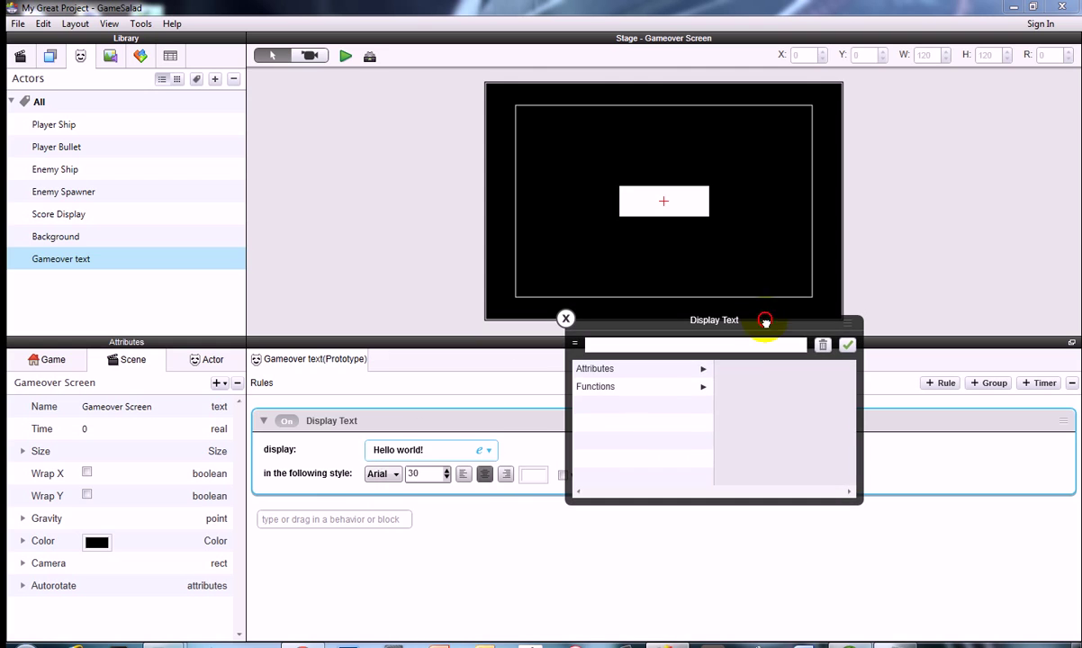
{"action": "left_click", "coordinate": [703, 344]}
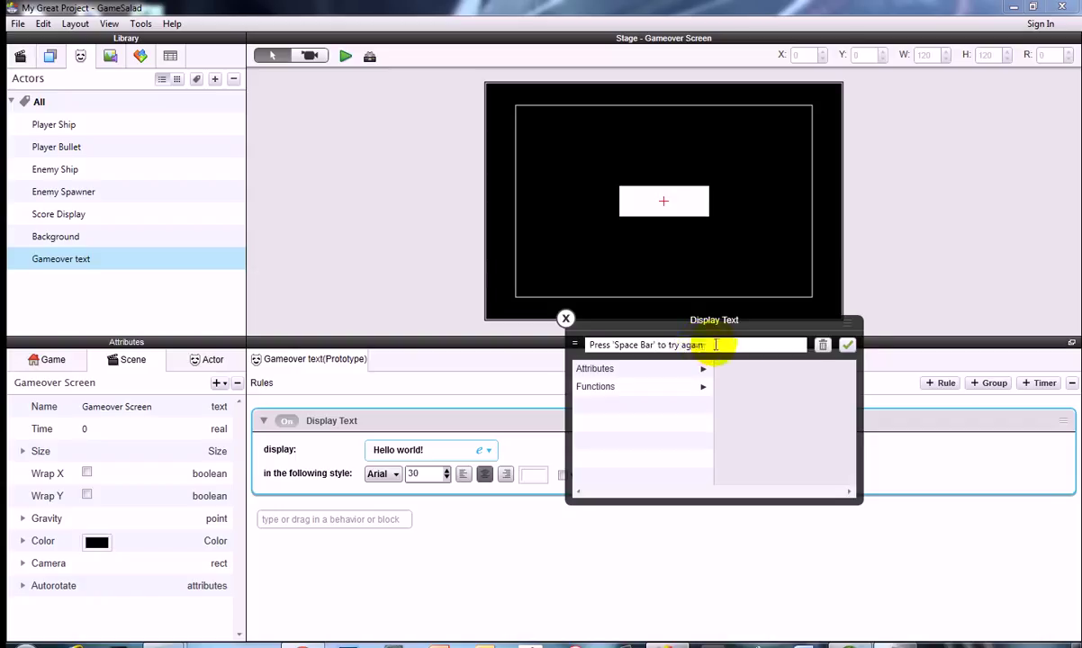
{"action": "left_click", "coordinate": [848, 345]}
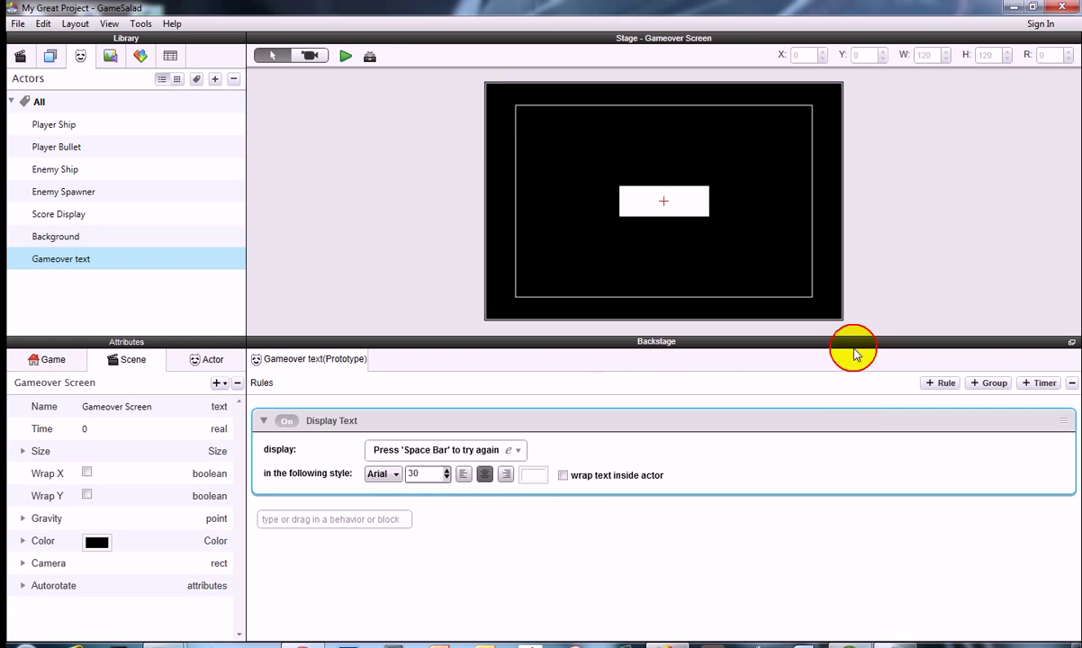
Step: Colour the Gameover text actor's displayed text bright green and wrap it inside the actor
{"action": "left_click", "coordinate": [539, 474]}
{"action": "left_click", "coordinate": [207, 102]}
{"action": "left_click_drag", "start_coordinate": [212, 108], "coordinate": [213, 118]}
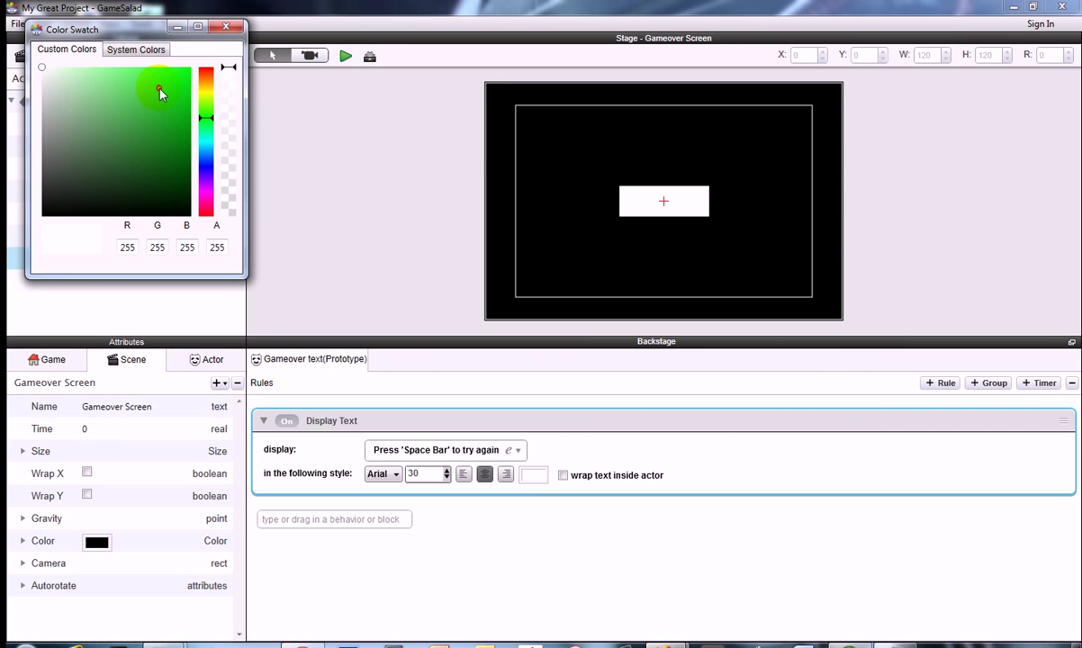
{"action": "left_click_drag", "start_coordinate": [162, 90], "coordinate": [190, 68]}
{"action": "left_click", "coordinate": [226, 26]}
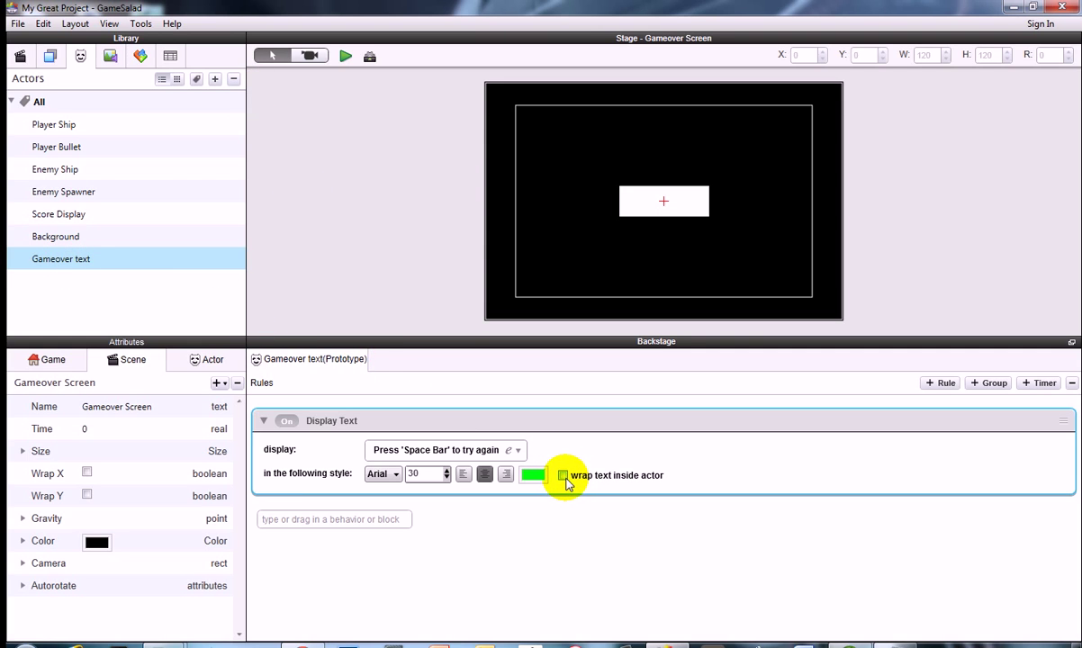
{"action": "left_click", "coordinate": [564, 475]}
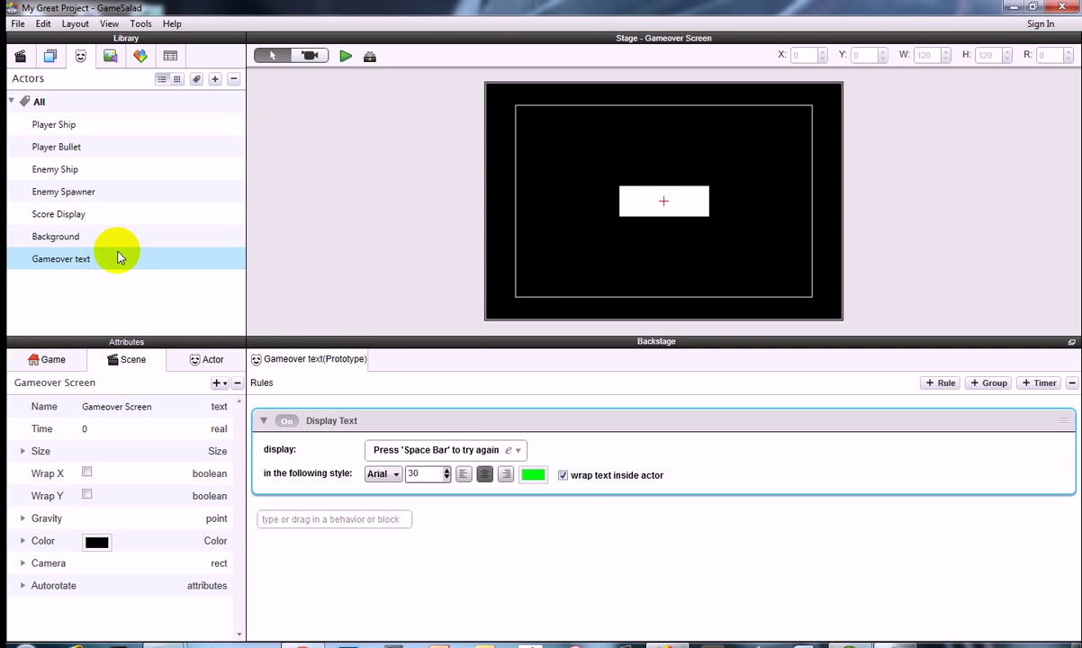
Step: Place the Gameover text actor below the score in the Gameover Screen scene, about 313 by 88 at X 247, Y 82
{"action": "left_click_drag", "start_coordinate": [77, 258], "coordinate": [554, 263]}
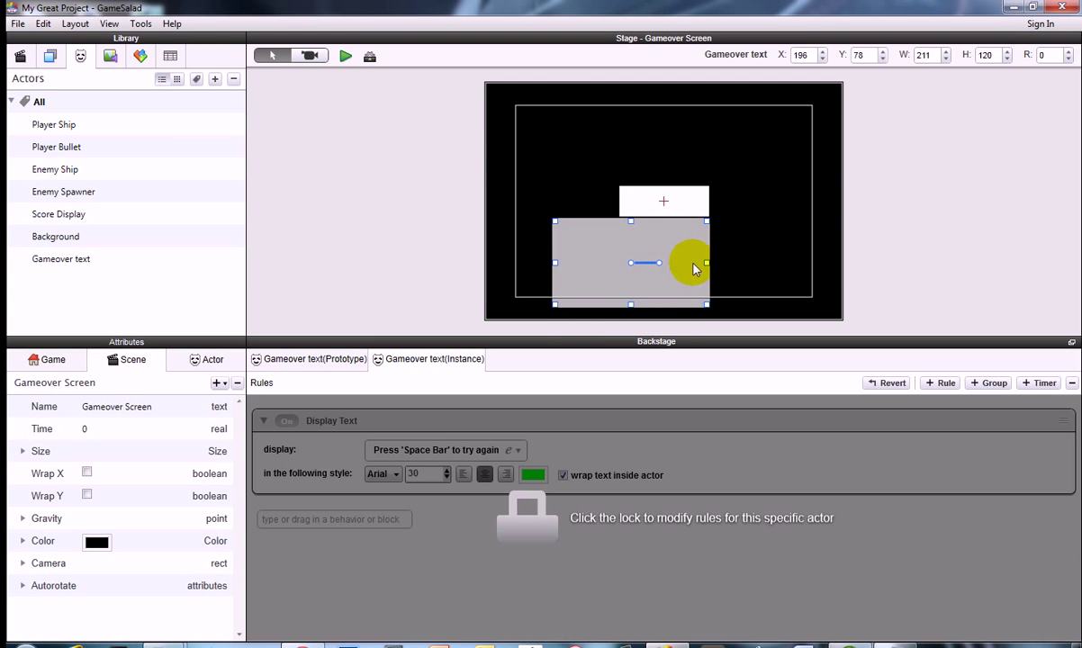
{"action": "left_click_drag", "start_coordinate": [706, 263], "coordinate": [783, 263]}
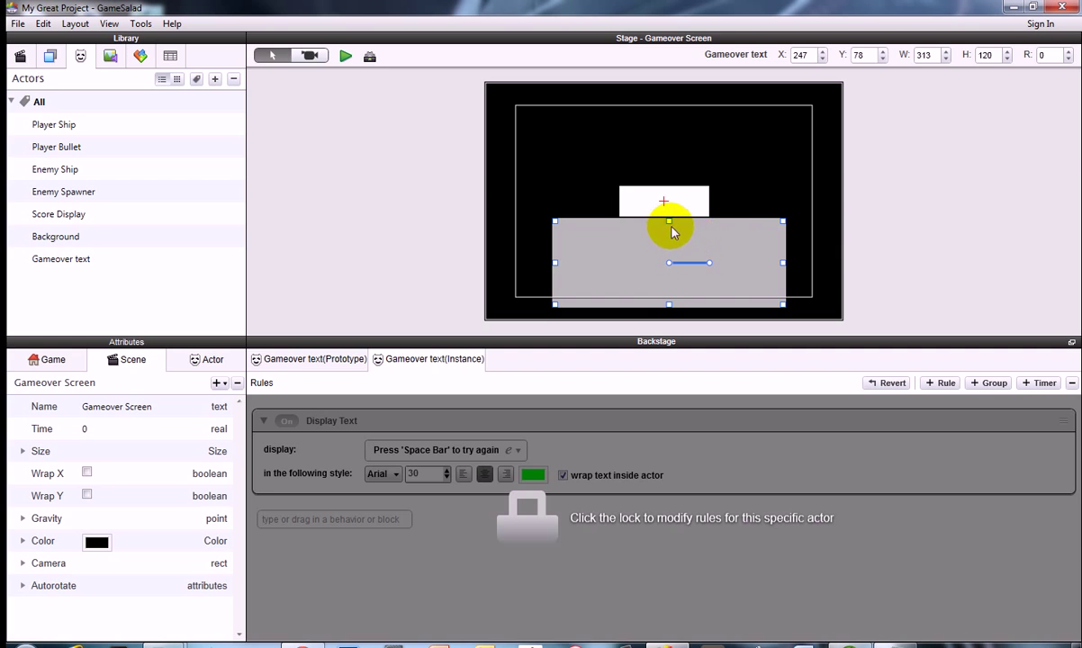
{"action": "left_click_drag", "start_coordinate": [672, 223], "coordinate": [674, 239]}
{"action": "left_click_drag", "start_coordinate": [670, 305], "coordinate": [660, 260]}
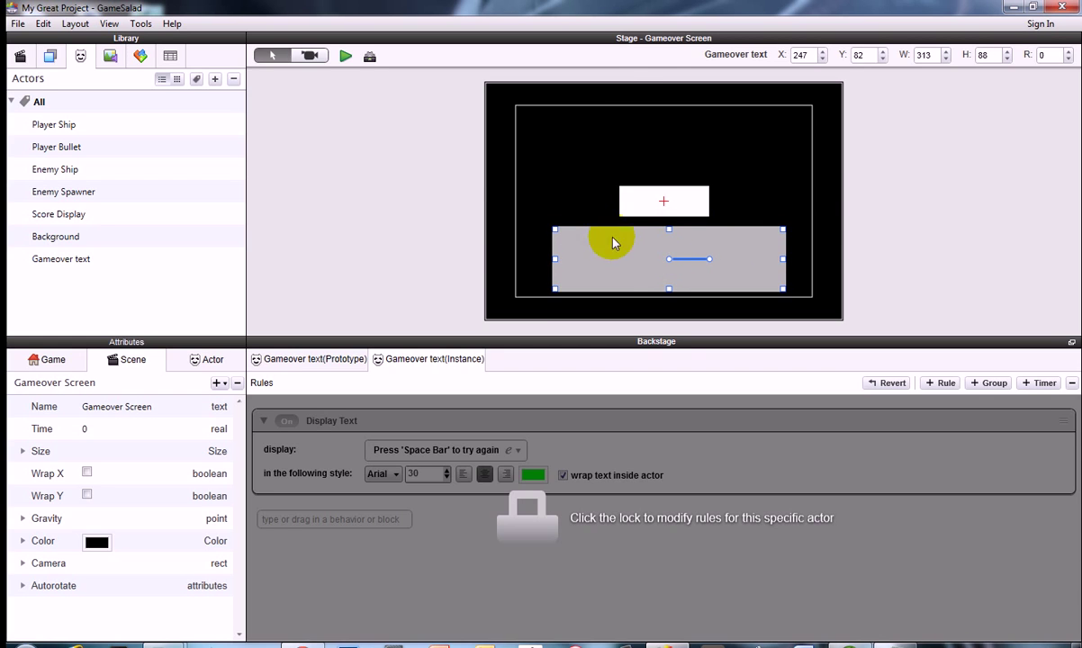
Step: Preview the Gameover Screen scene to check the score and retry text, and return to the editor
{"action": "left_click", "coordinate": [345, 56]}
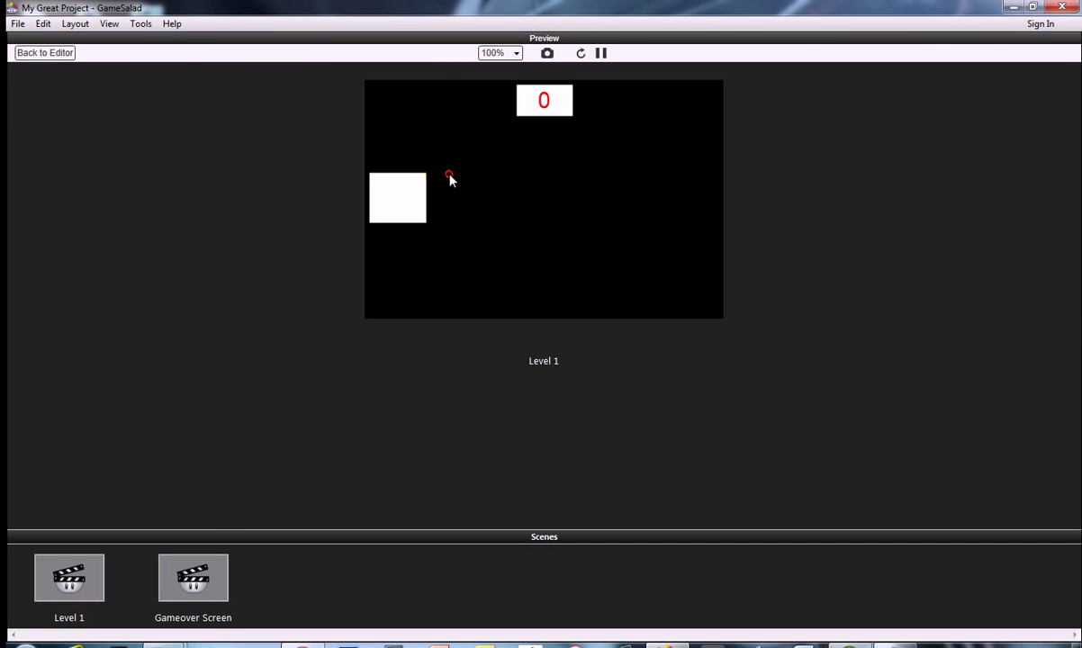
{"action": "left_click", "coordinate": [177, 590]}
{"action": "left_click", "coordinate": [509, 271]}
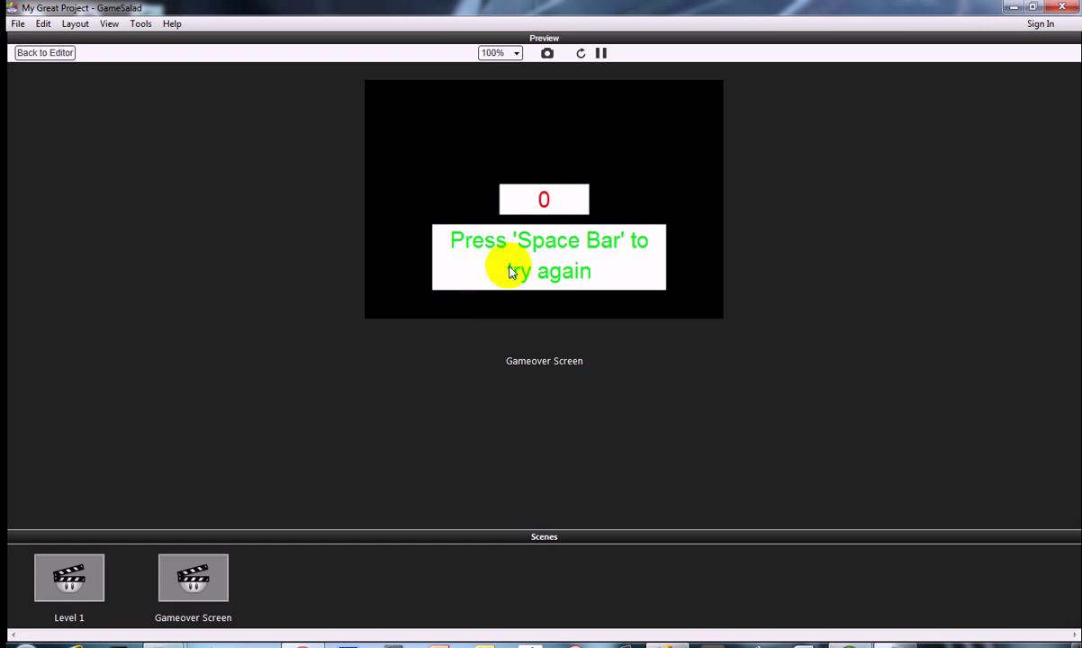
{"action": "left_click", "coordinate": [538, 198]}
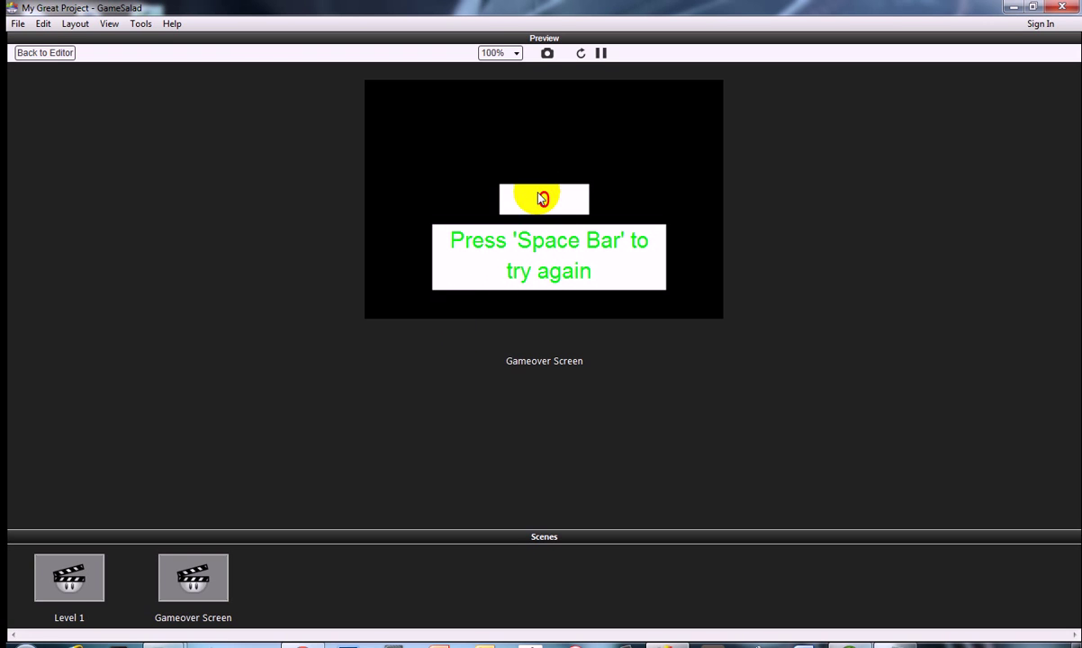
{"action": "left_click", "coordinate": [27, 52]}
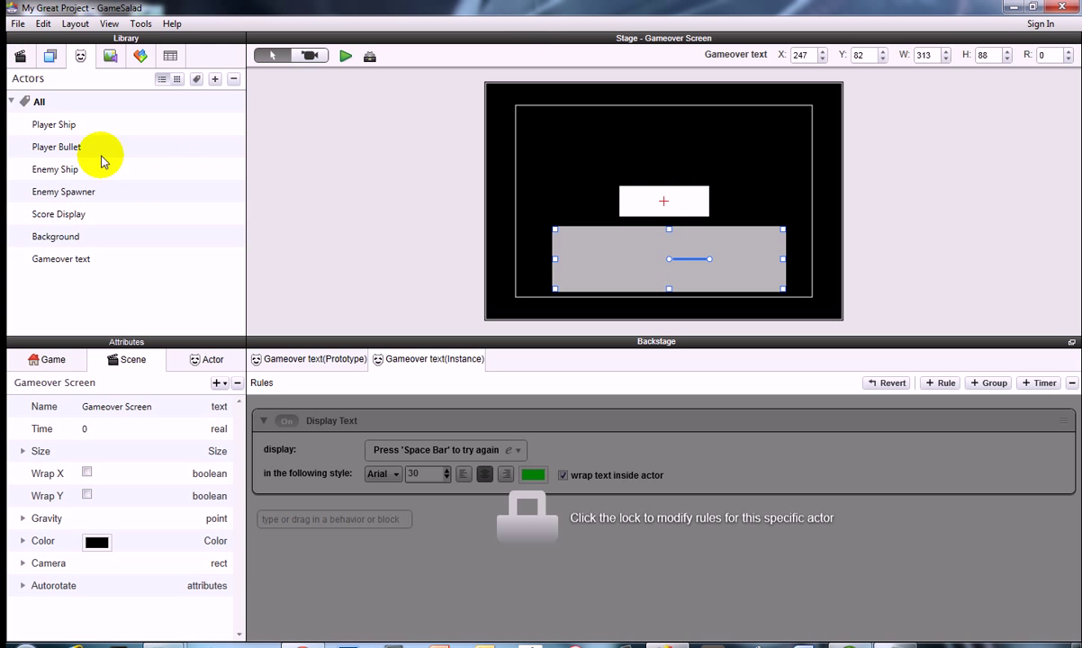
Step: Playtest Level 1 by moving the ship and shooting enemies until the game-over scene, and return to the editor
{"action": "left_click", "coordinate": [346, 58]}
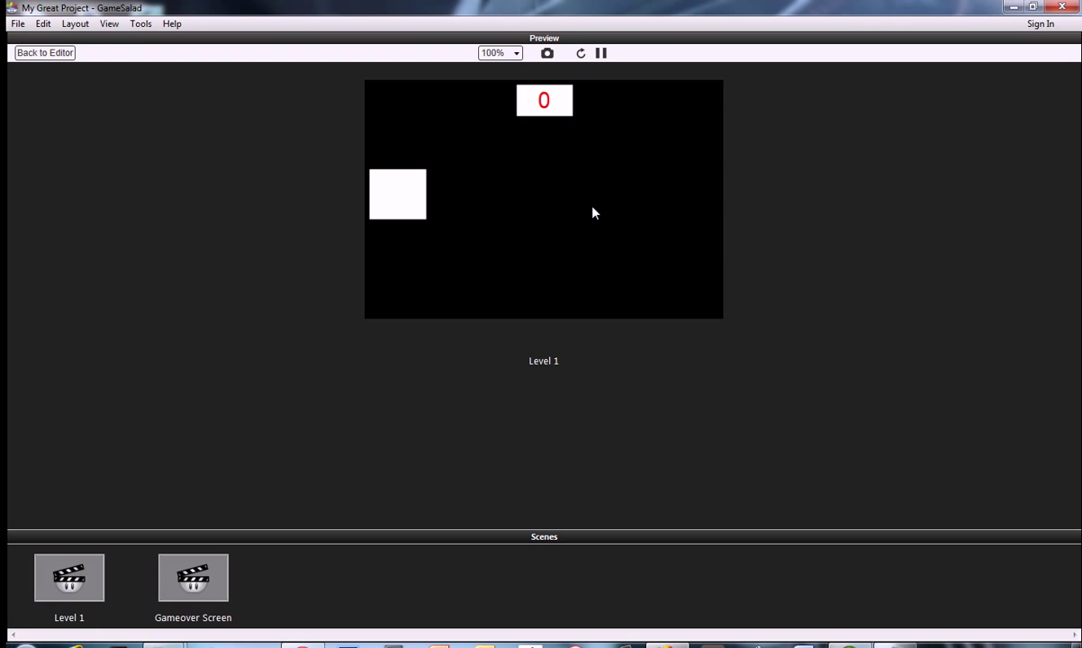
{"action": "key", "text": "Up"}
{"action": "key", "text": "Down"}
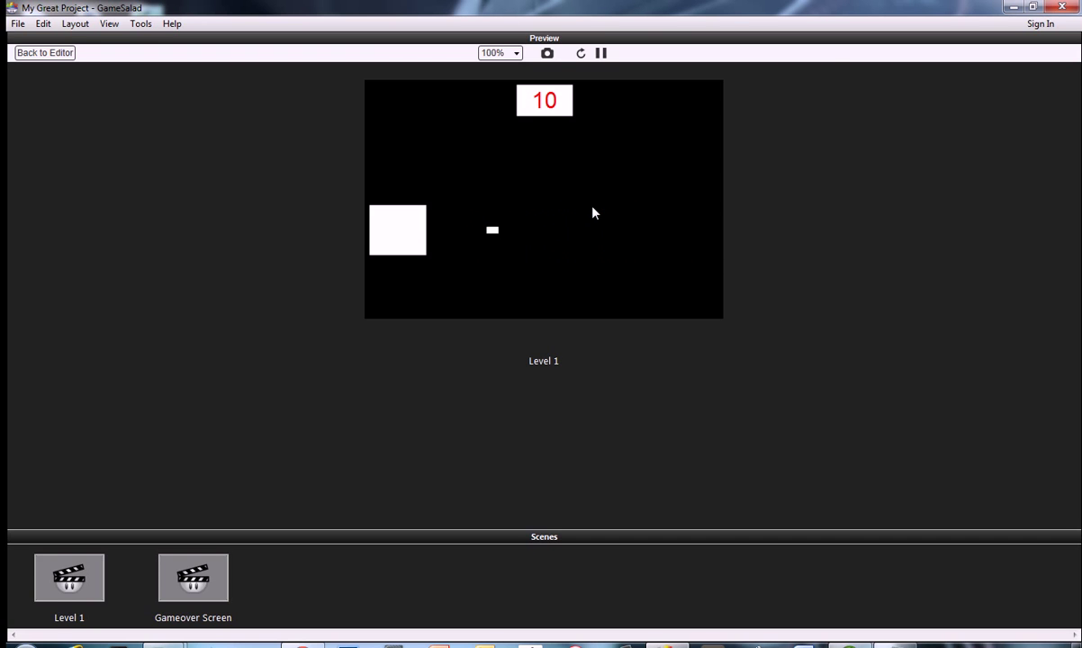
{"action": "key", "text": "Up"}
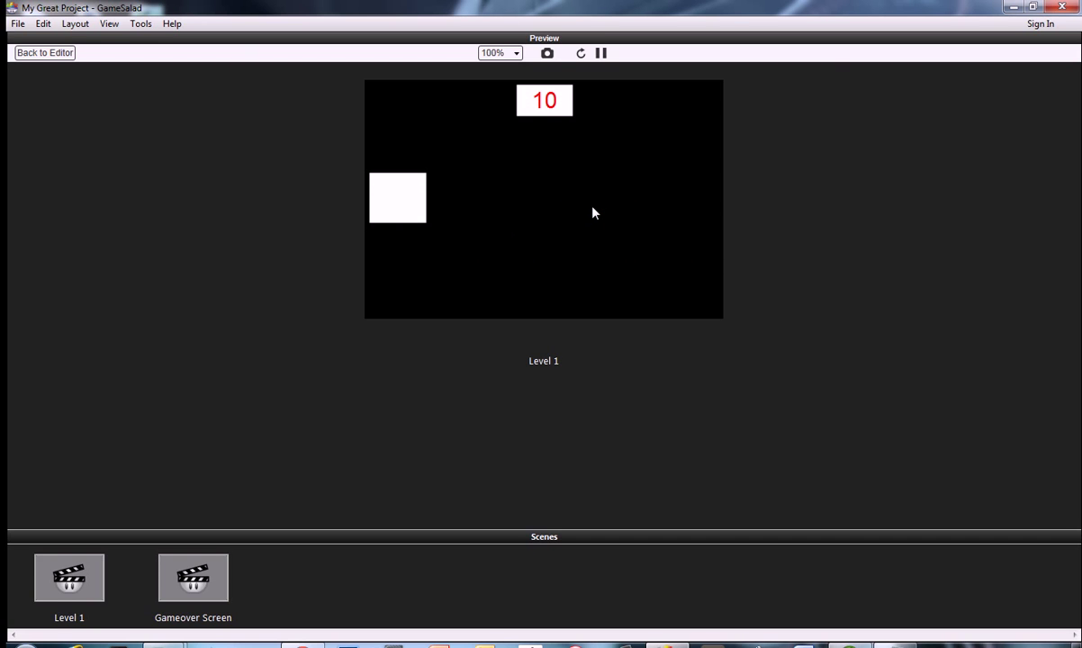
{"action": "key", "text": "Up"}
{"action": "key", "text": "Down"}
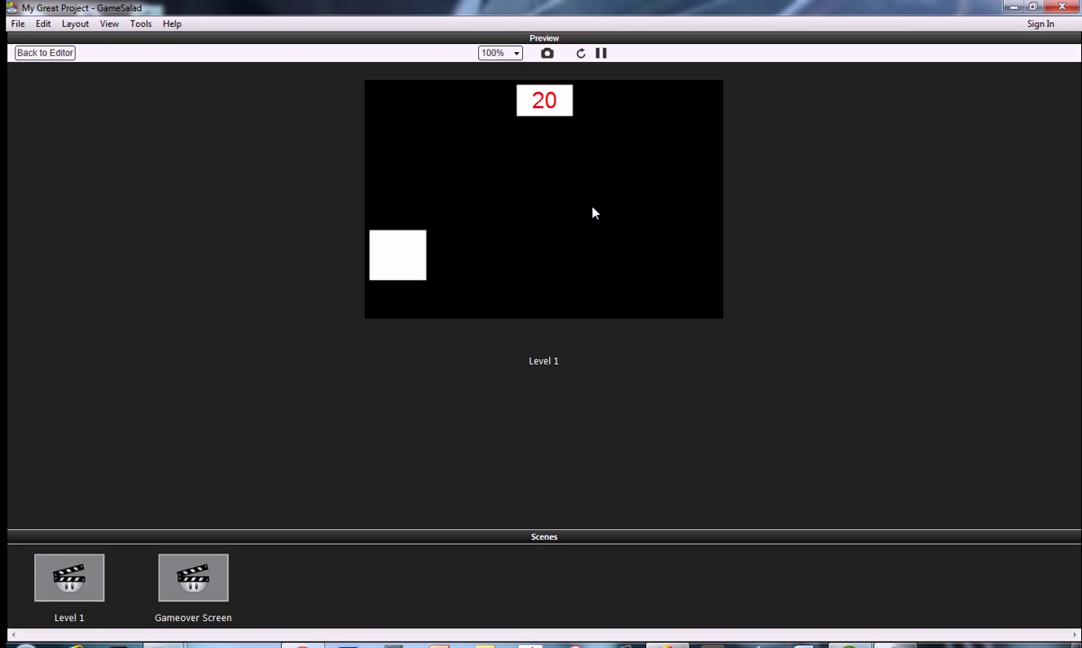
{"action": "key", "text": "Up"}
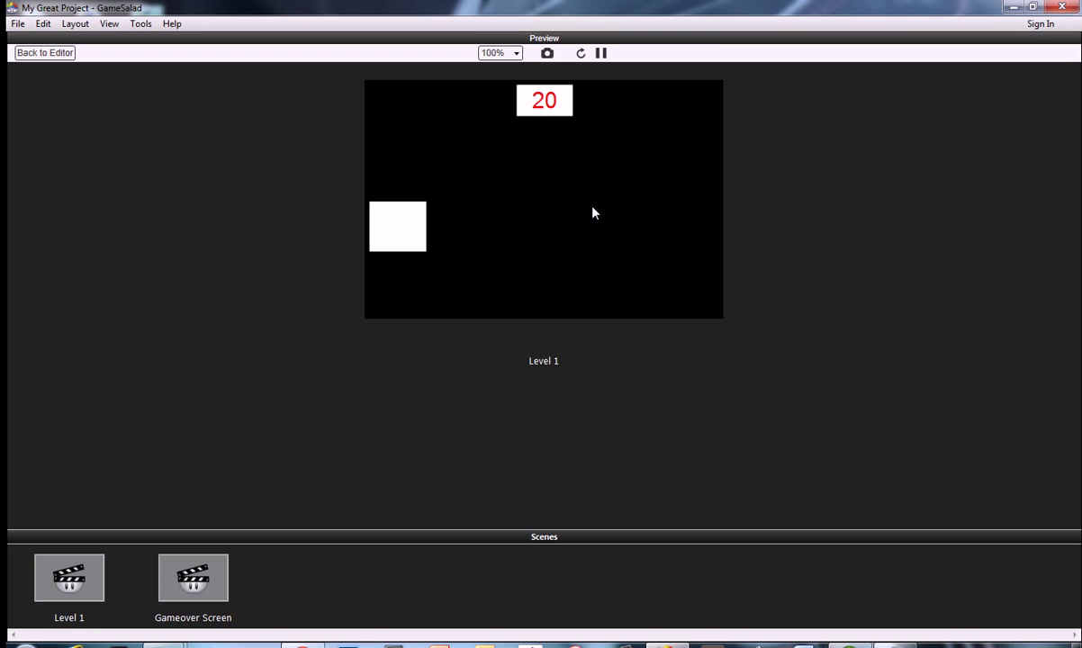
{"action": "key", "text": "Up"}
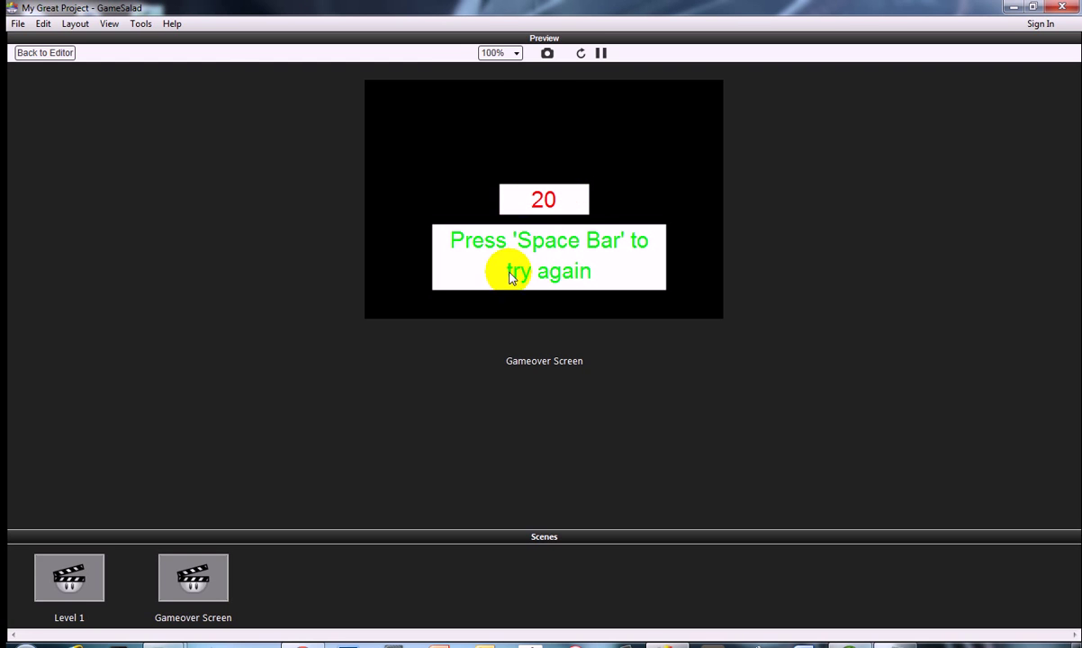
{"action": "left_click", "coordinate": [47, 53]}
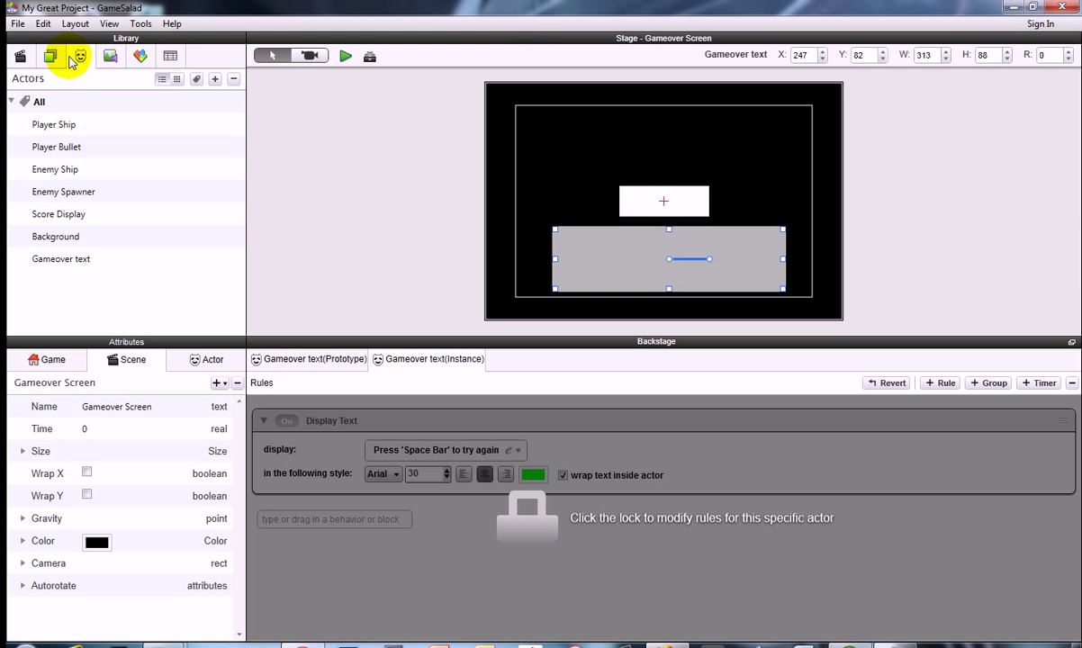
Step: Add a rule to the Gameover text actor with the condition that the space key is down
{"action": "left_click", "coordinate": [87, 261]}
{"action": "left_click", "coordinate": [367, 522]}
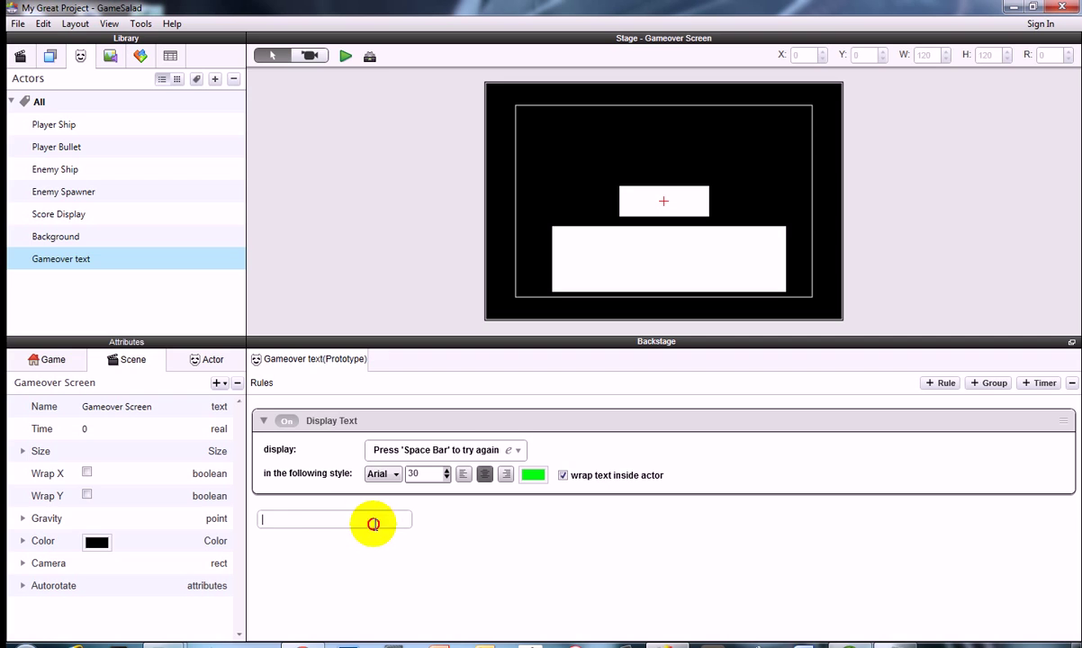
{"action": "type", "text": "rule"}
{"action": "left_click", "coordinate": [389, 531]}
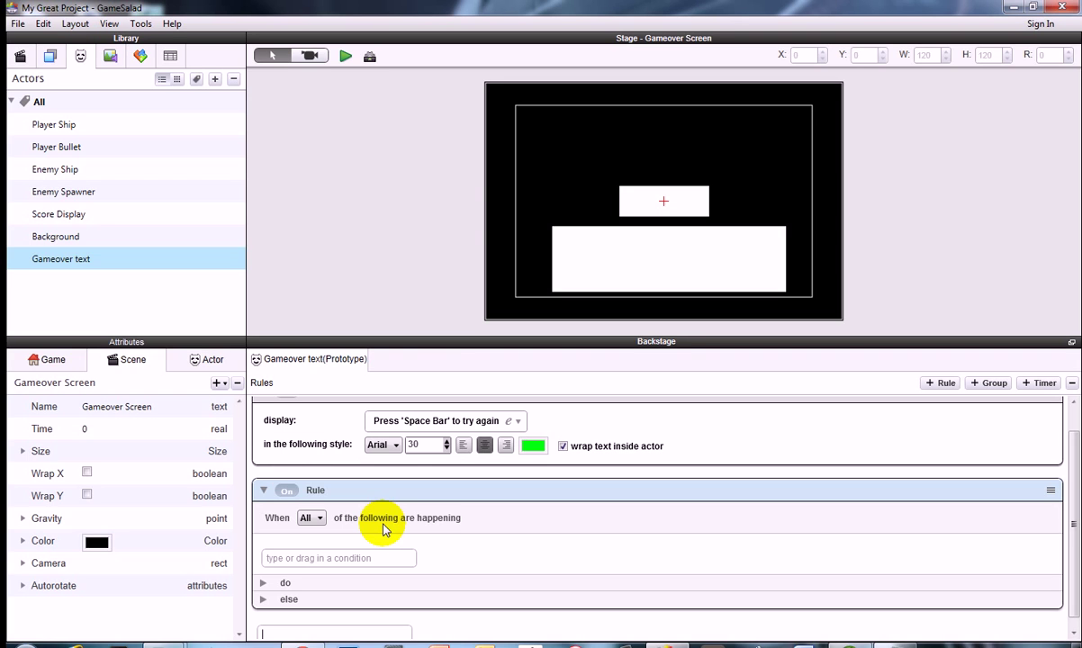
{"action": "left_click", "coordinate": [353, 559]}
{"action": "left_click", "coordinate": [356, 567]}
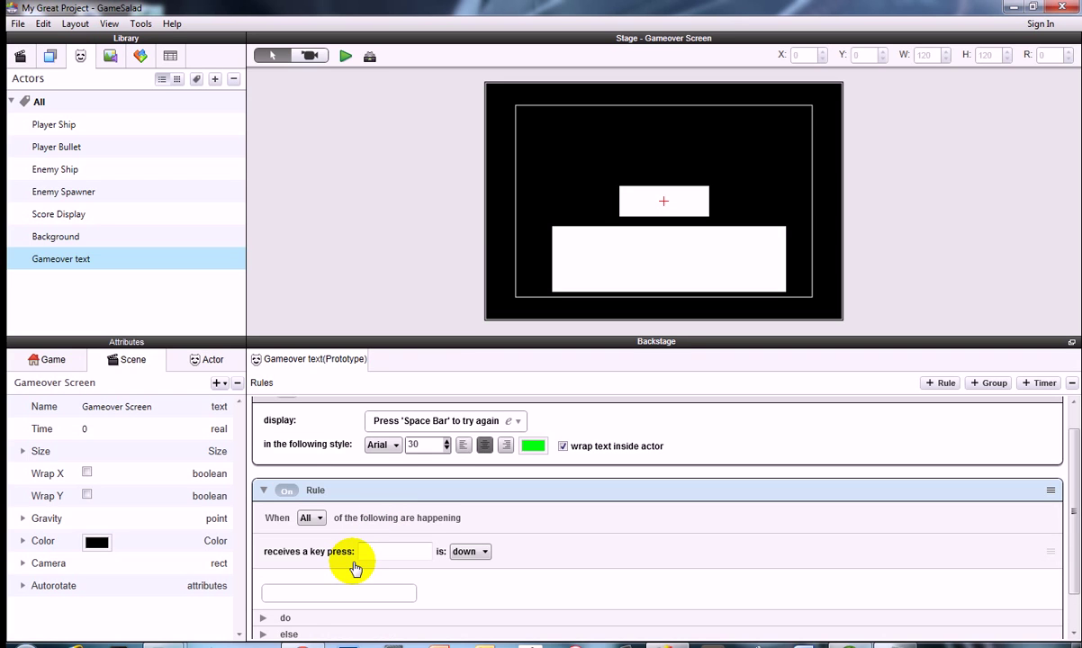
{"action": "left_click", "coordinate": [367, 551]}
{"action": "key", "text": "space"}
Step: Add a Reset Game behavior to the do section of the space-key rule
{"action": "left_click", "coordinate": [263, 618]}
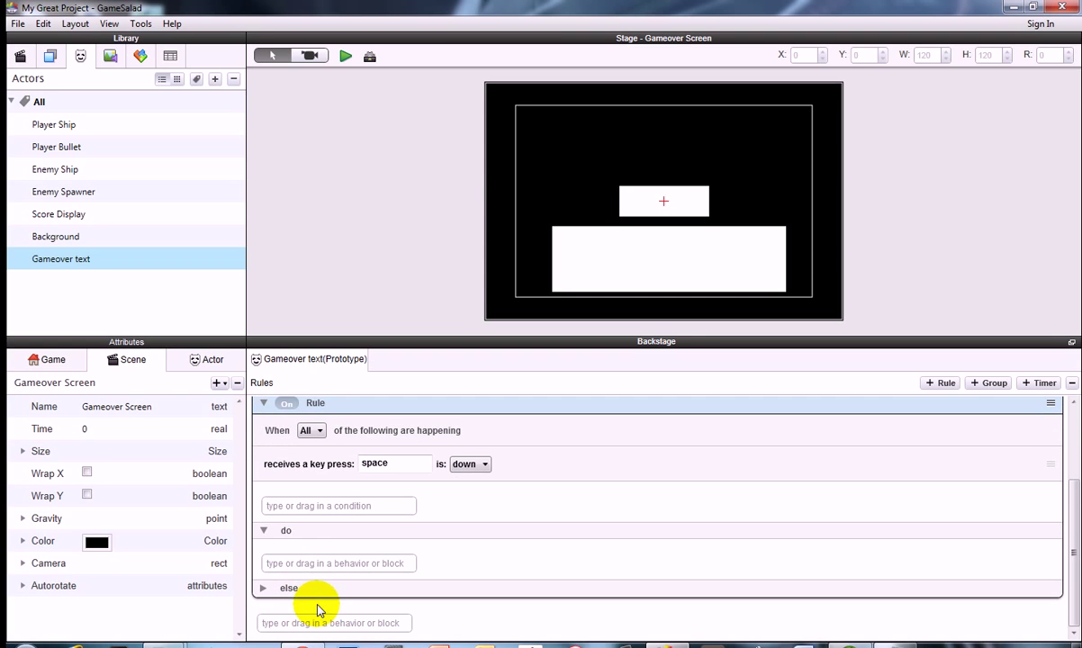
{"action": "left_click", "coordinate": [317, 564]}
{"action": "type", "text": "reset"}
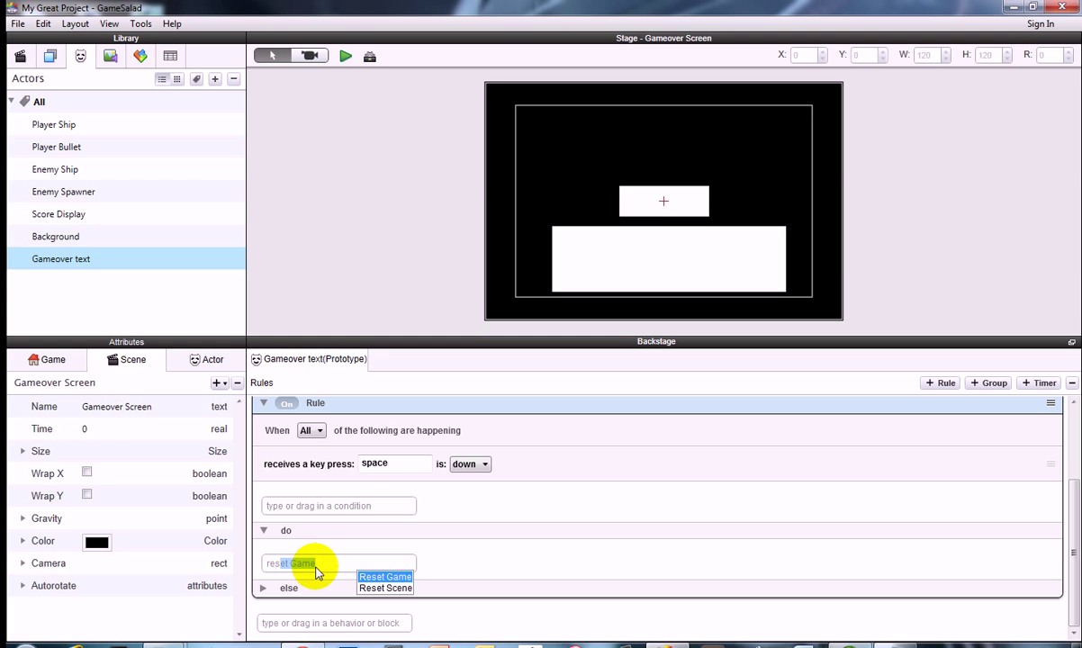
{"action": "key", "text": "Return"}
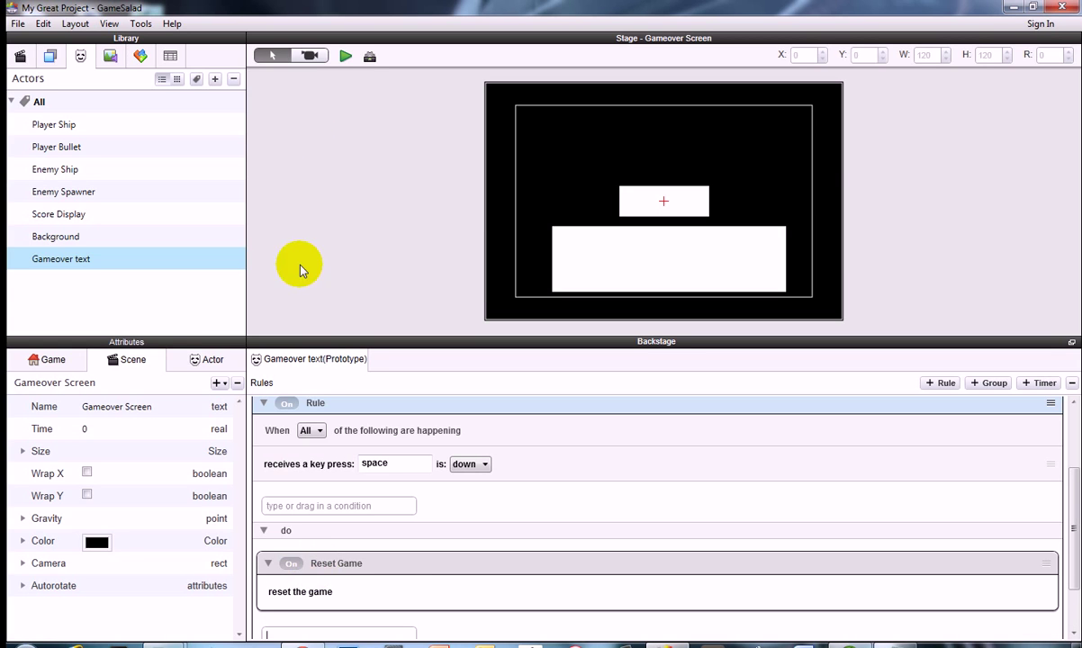
Step: Preview the game again and play Level 1 until the ship collides with an enemy
{"action": "left_click", "coordinate": [345, 57]}
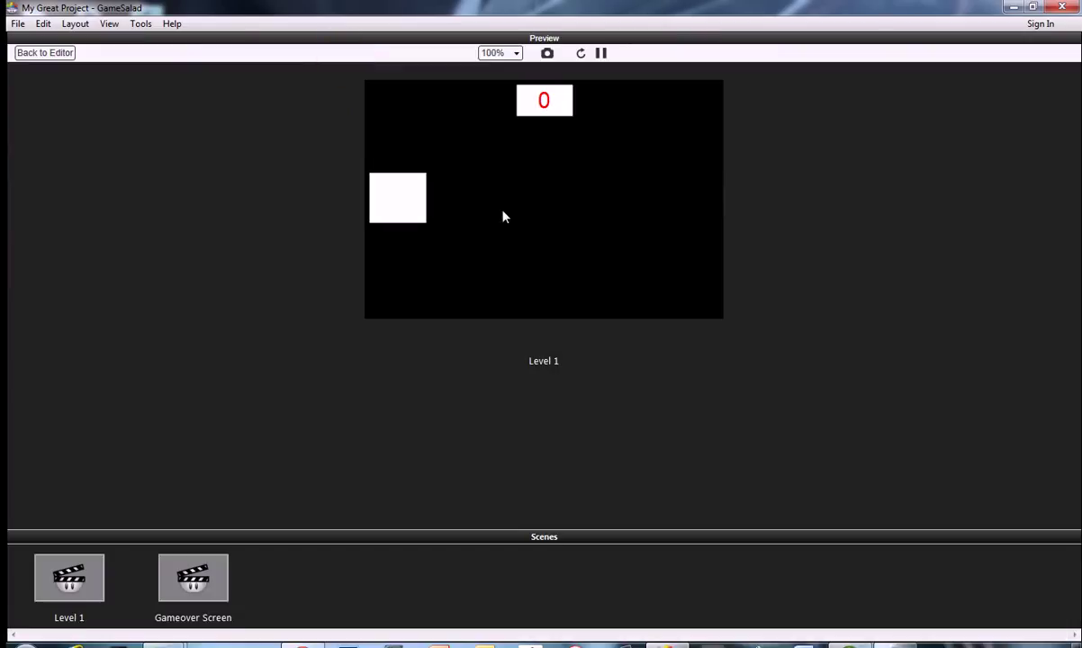
{"action": "key", "text": "Up"}
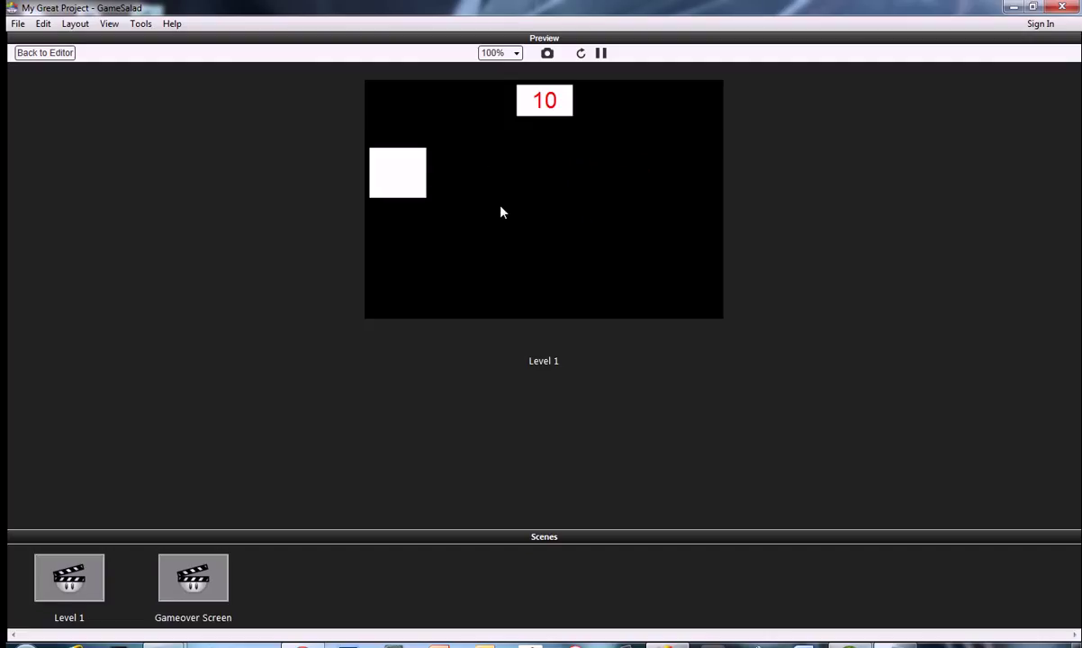
{"action": "key", "text": "Down"}
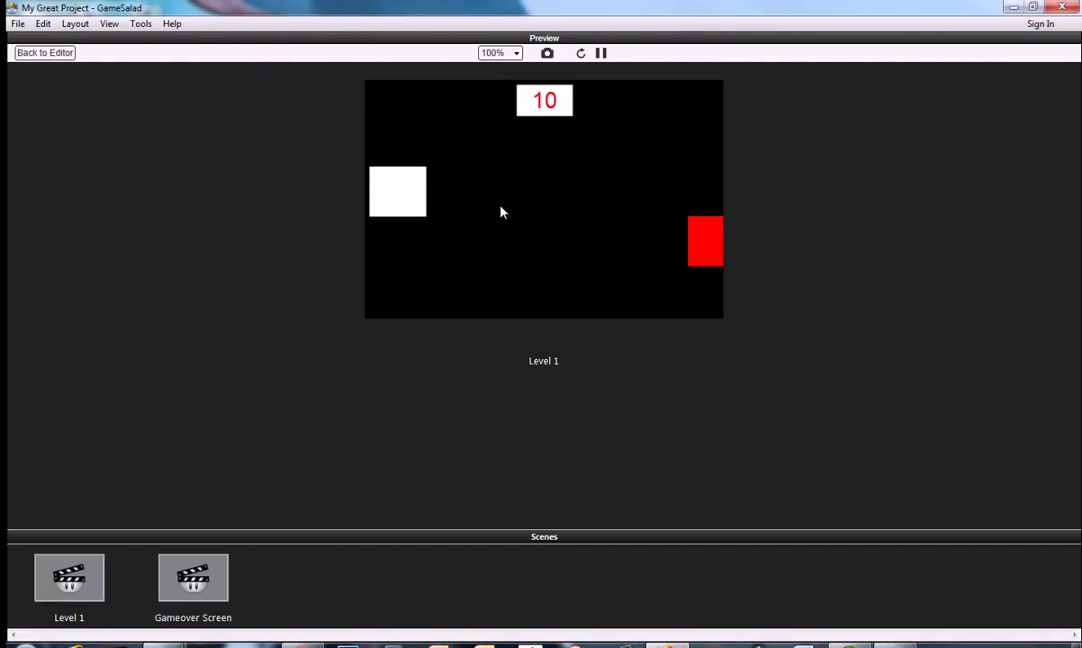
{"action": "key", "text": "Down"}
{"action": "key", "text": "Down"}
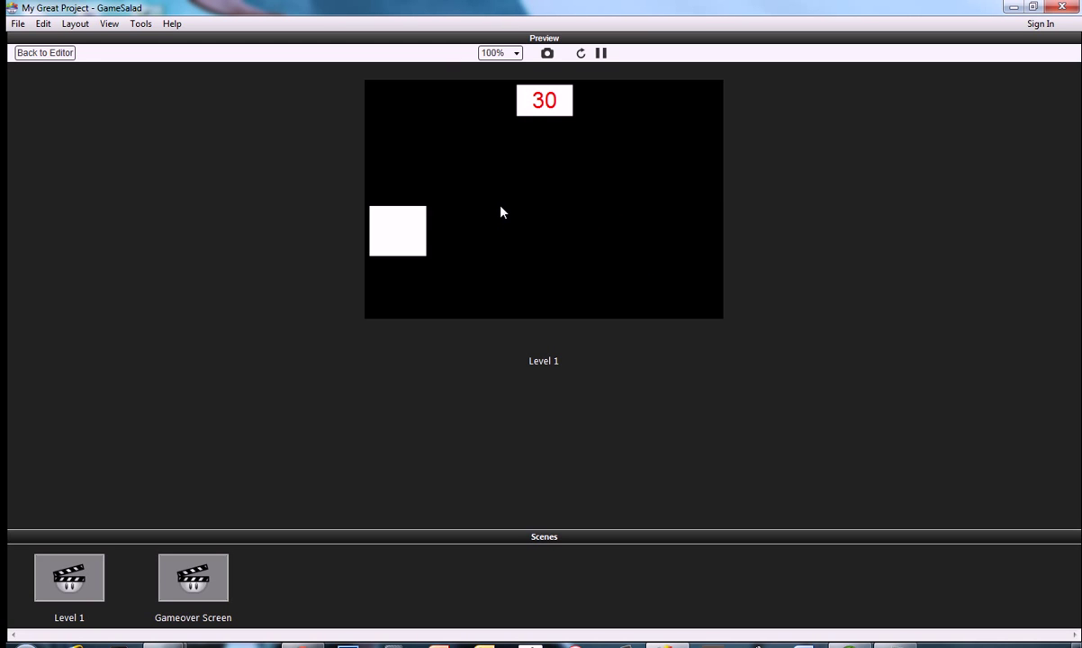
{"action": "key", "text": "Up"}
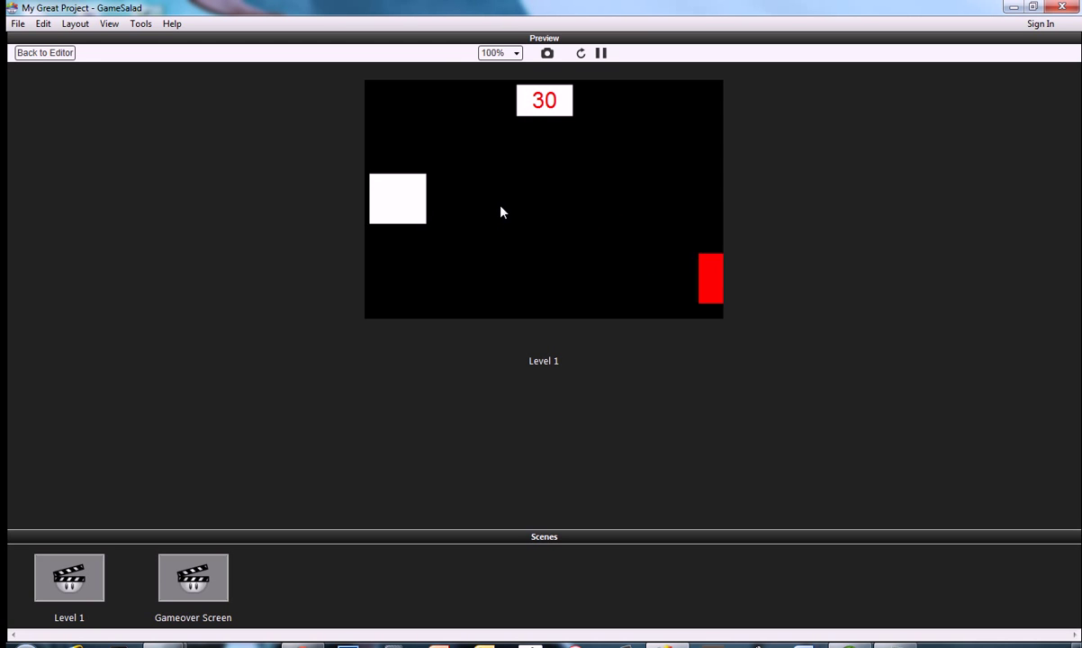
{"action": "key", "text": "Down"}
{"action": "key", "text": "Down"}
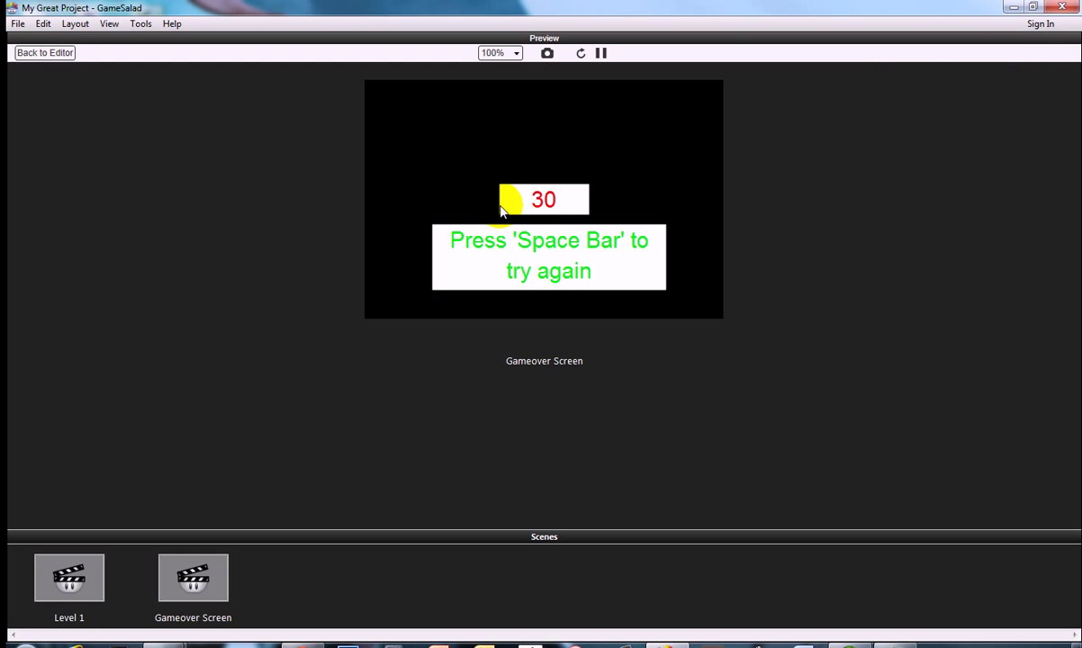
Step: Test restarting from the Gameover Screen with the space key, move the ship in Level 1, and return to the editor
{"action": "key", "text": "space"}
{"action": "key", "text": "Up"}
{"action": "key", "text": "Down"}
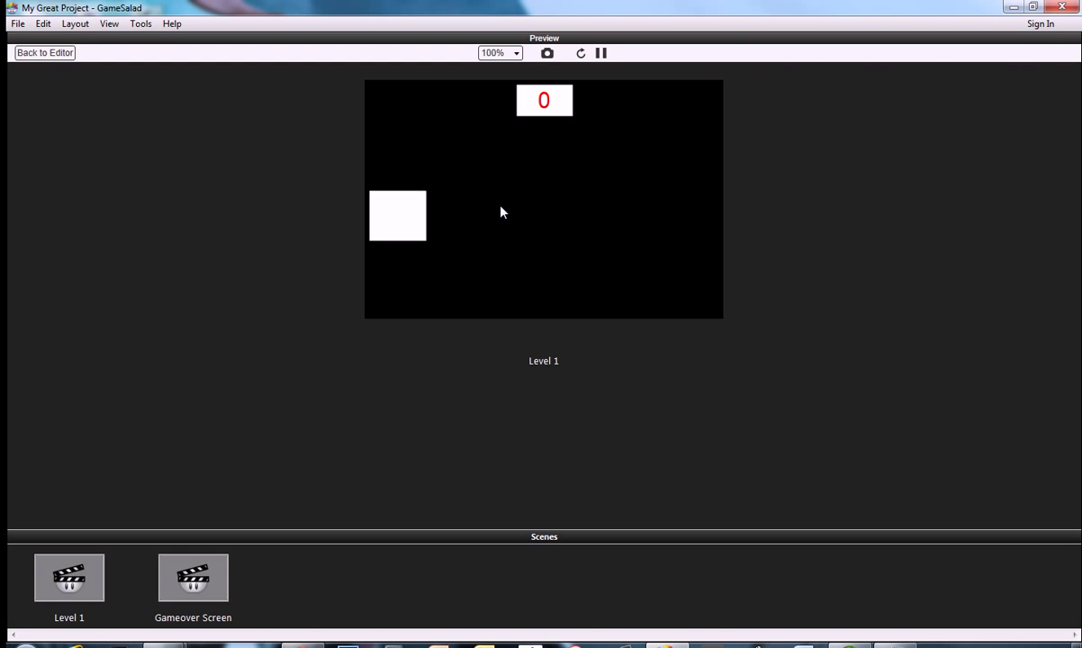
{"action": "key", "text": "Up"}
{"action": "key", "text": "Down"}
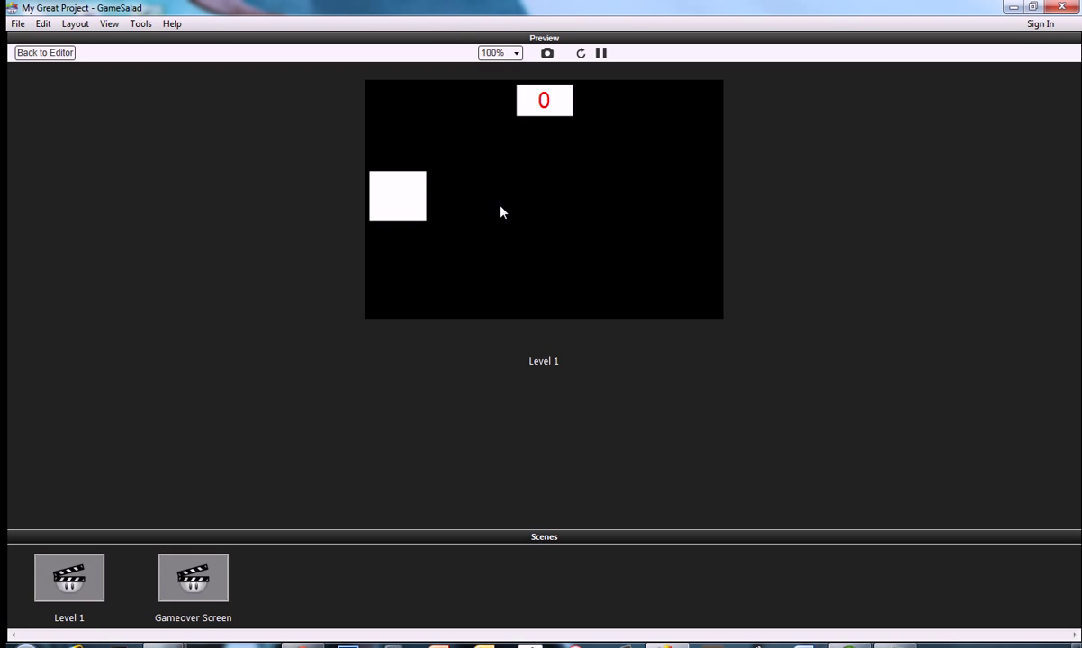
{"action": "left_click", "coordinate": [70, 54]}
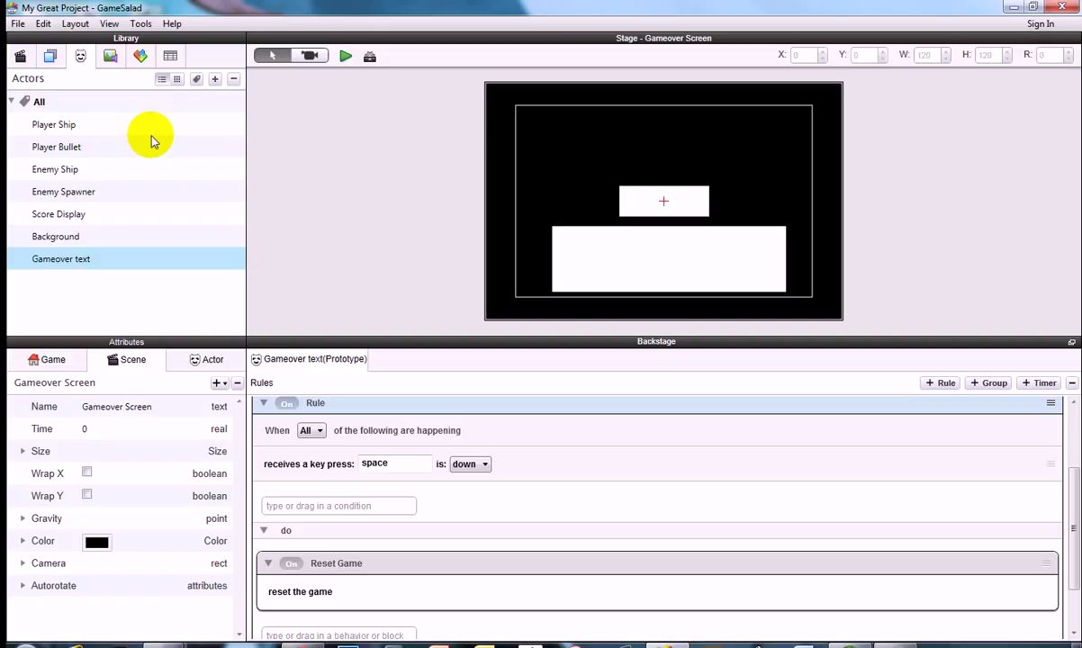
Step: Open the Background actor for editing
{"action": "left_click", "coordinate": [120, 237]}
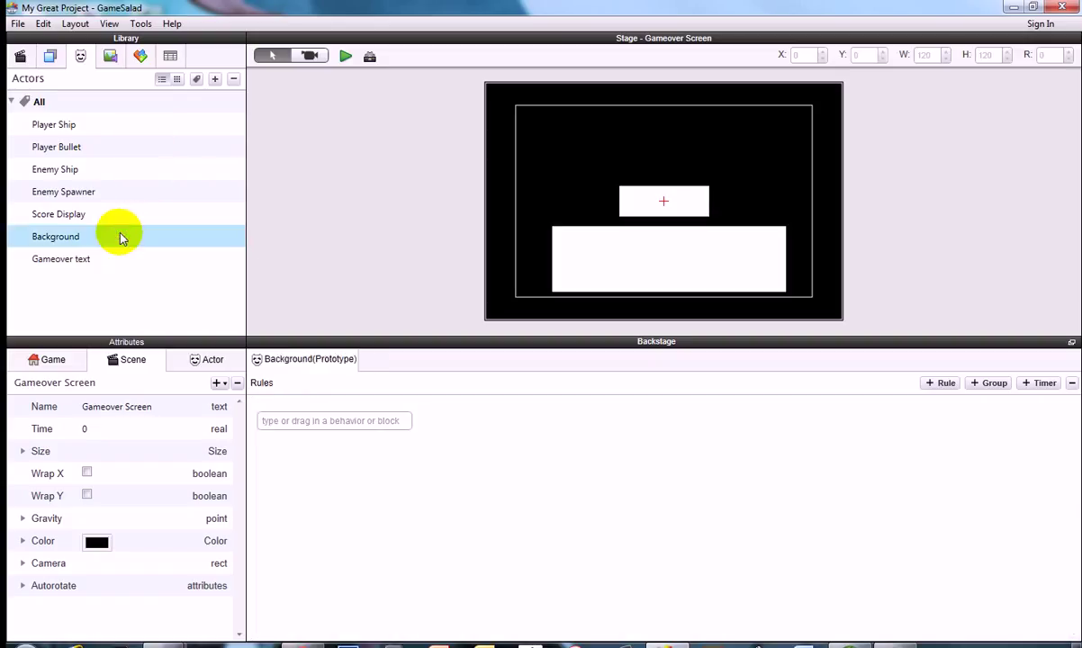